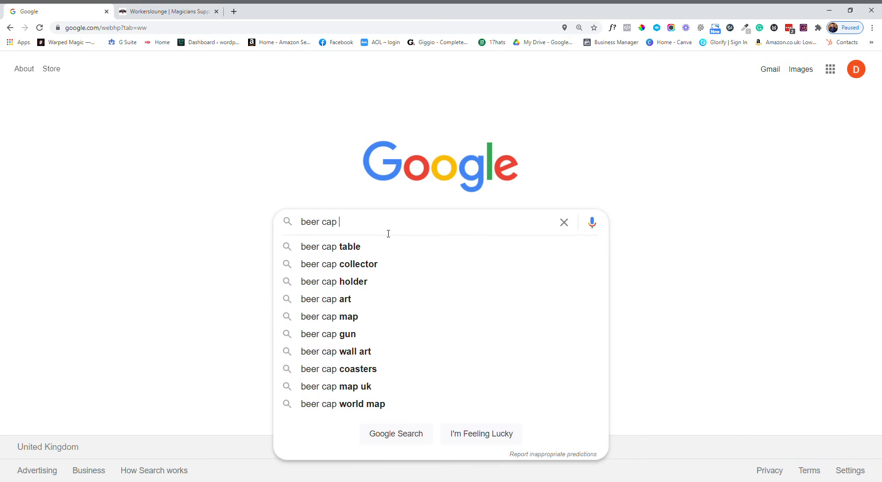
Search Google for "beer cap gun" and look through the web results, images and videos listed
key(Return)
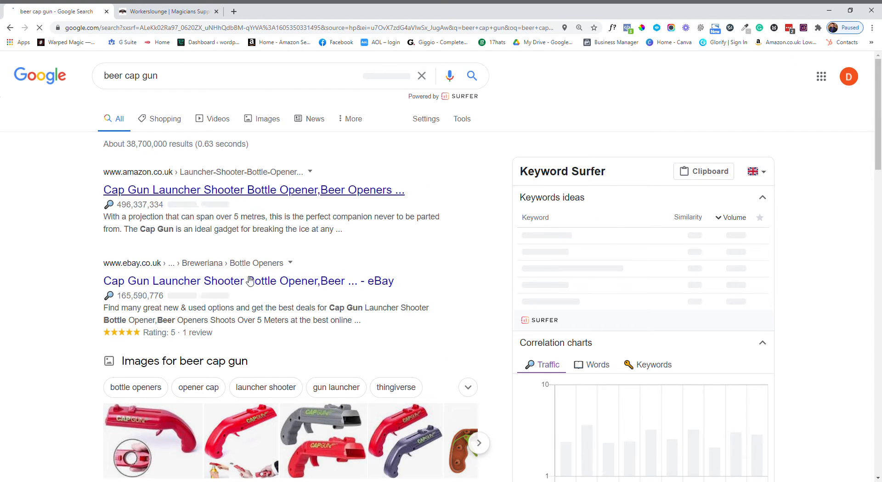
scroll(258, 280, down, 4)
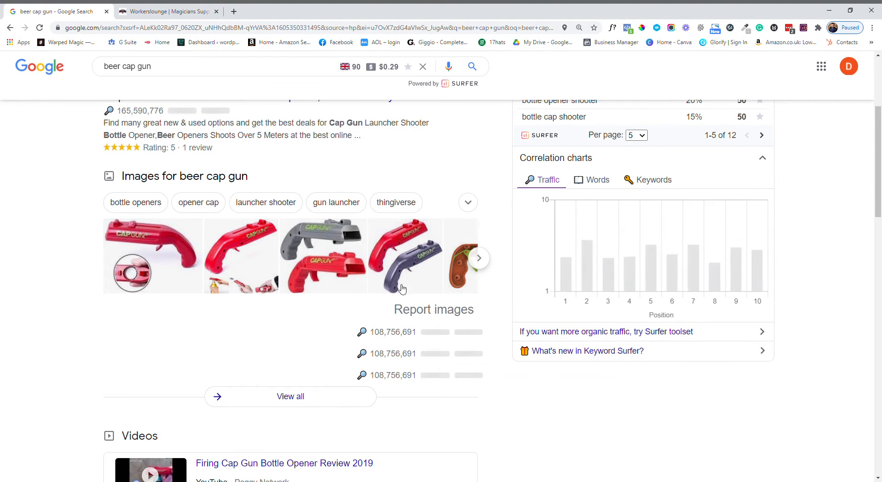
scroll(274, 281, down, 3)
scroll(348, 352, up, 7)
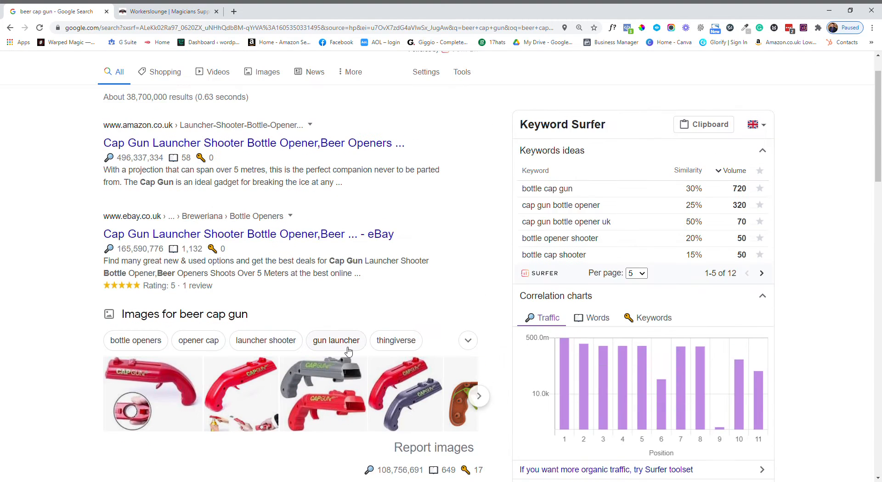
scroll(340, 355, down, 12)
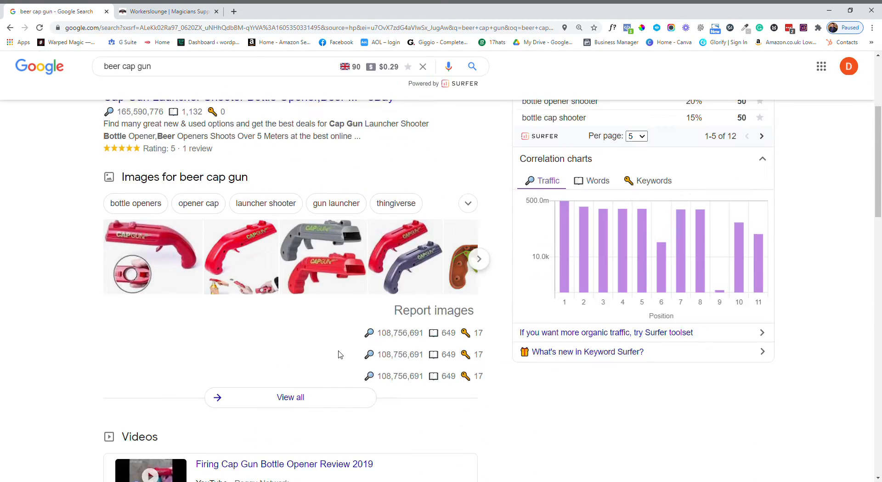
scroll(340, 355, down, 11)
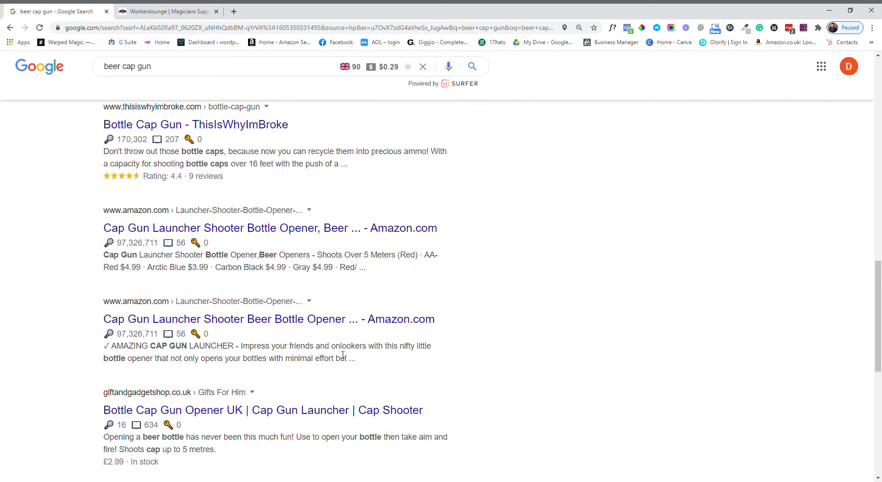
scroll(361, 376, up, 3)
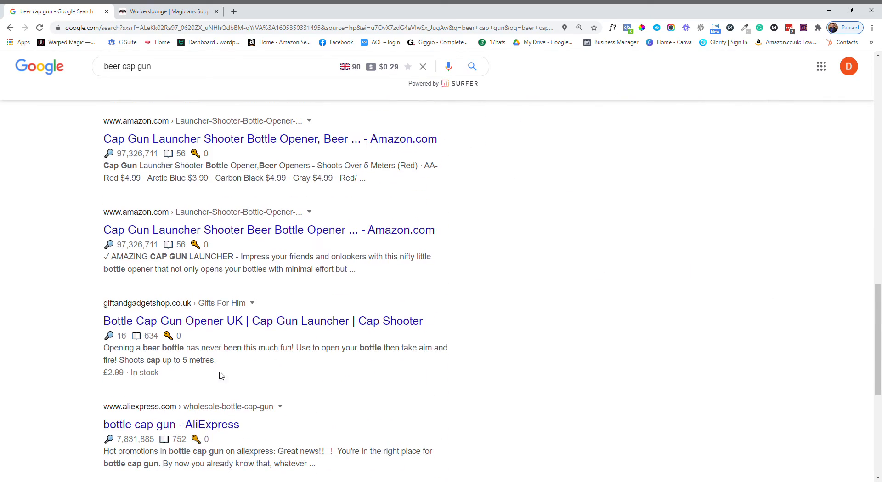
scroll(316, 361, up, 20)
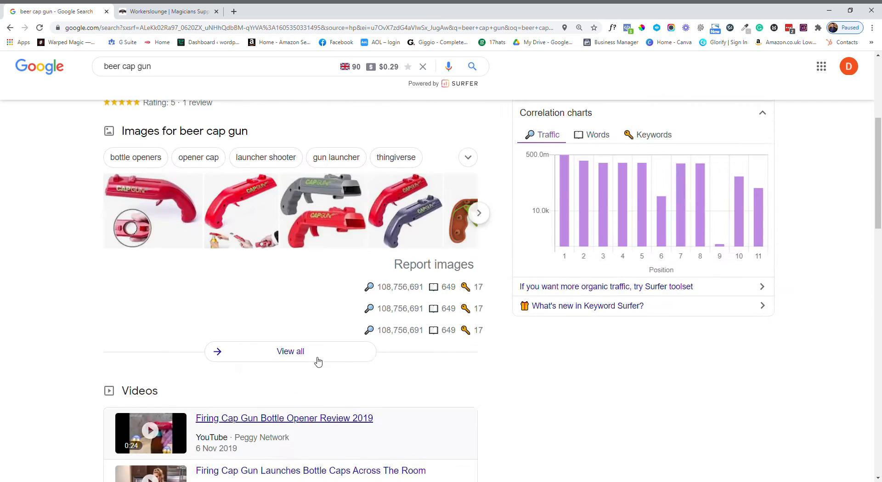
Look through the Google Shopping results for "beer cap gun", examining the product listings, sellers and prices
click(165, 119)
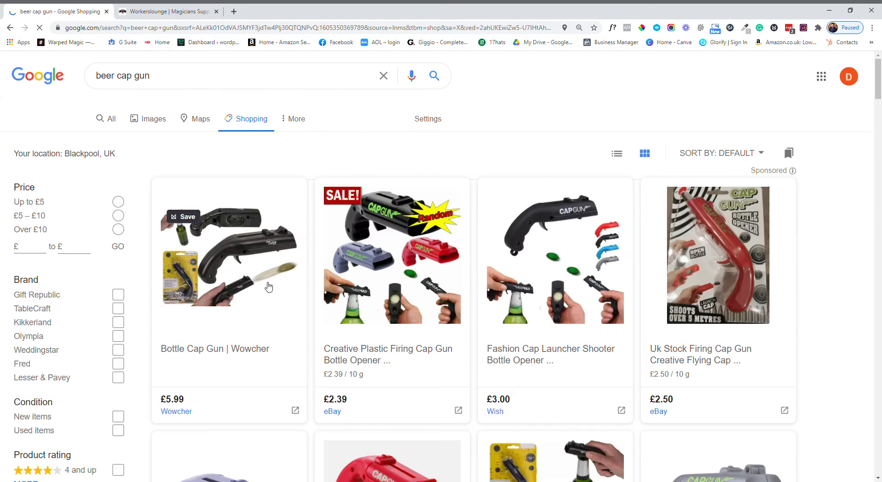
click(774, 249)
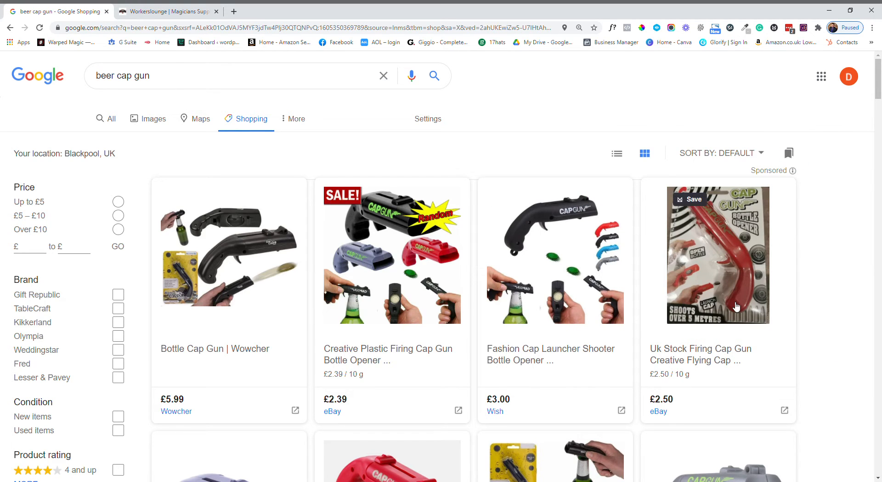
scroll(635, 345, down, 2)
scroll(635, 345, down, 4)
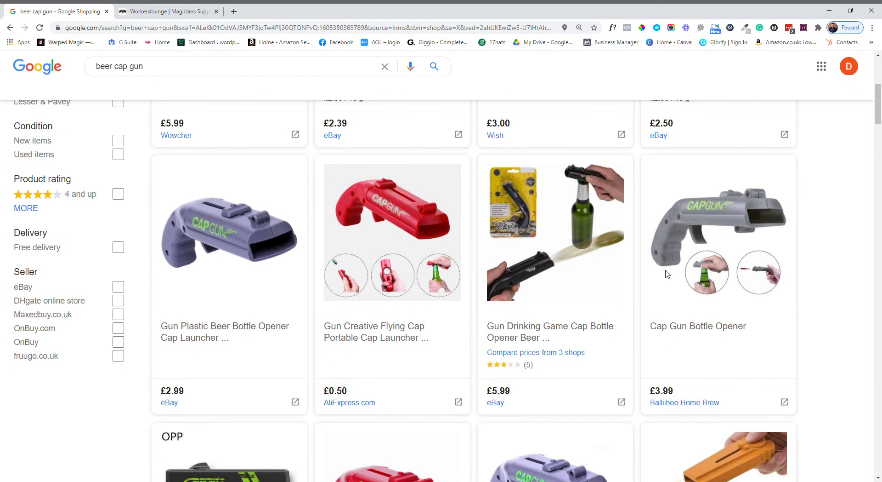
scroll(689, 313, down, 4)
scroll(253, 339, down, 3)
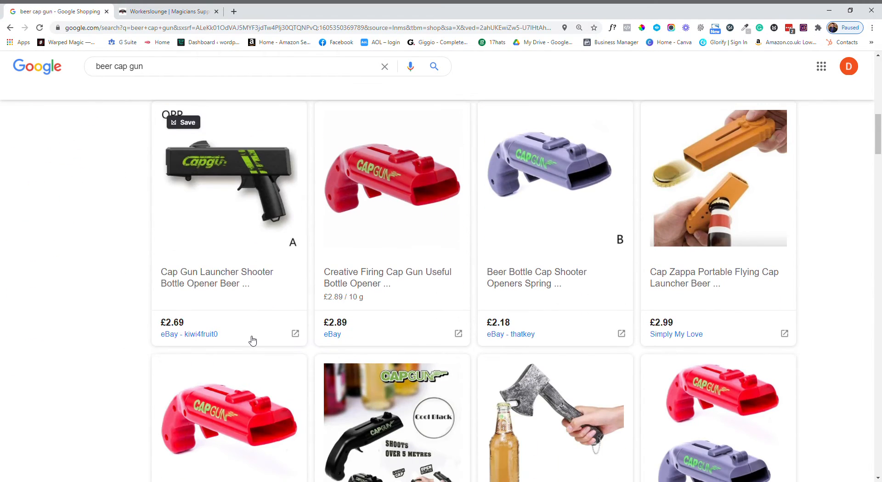
scroll(679, 321, down, 3)
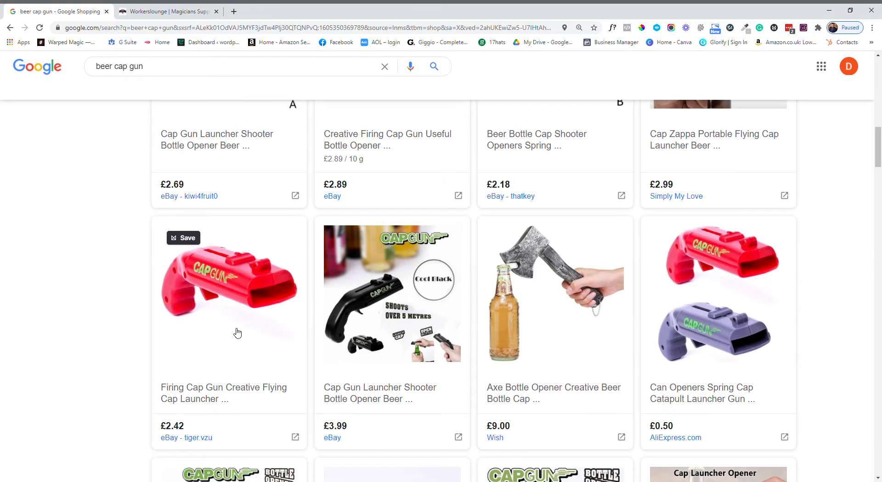
scroll(236, 331, down, 5)
scroll(459, 328, up, 15)
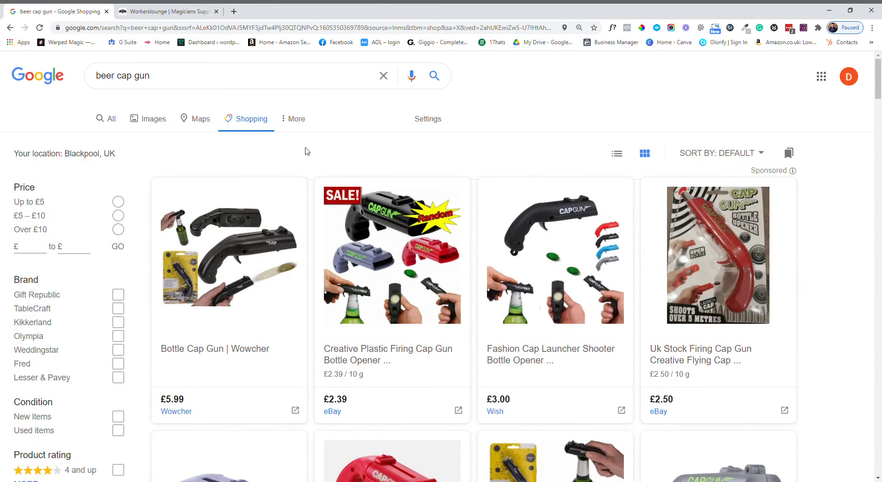
Look over the image results for "beer cap gun", and return to the full web results to review them
click(154, 120)
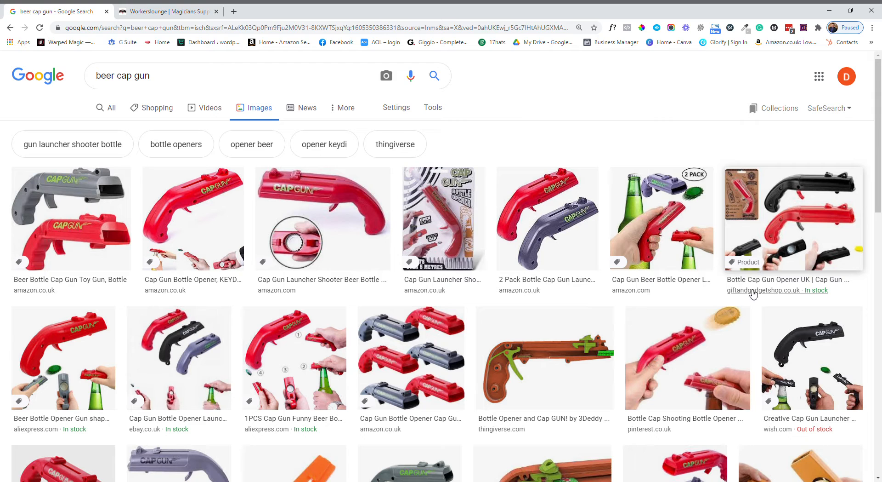
scroll(722, 367, down, 2)
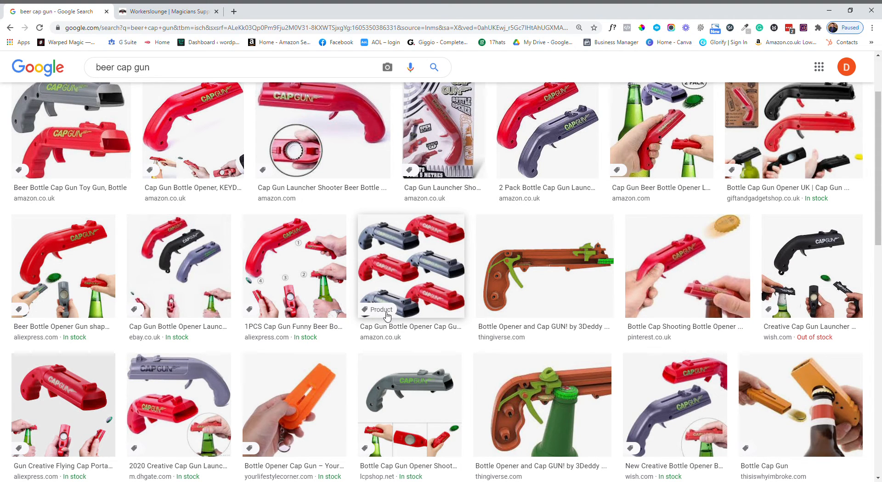
scroll(387, 316, up, 2)
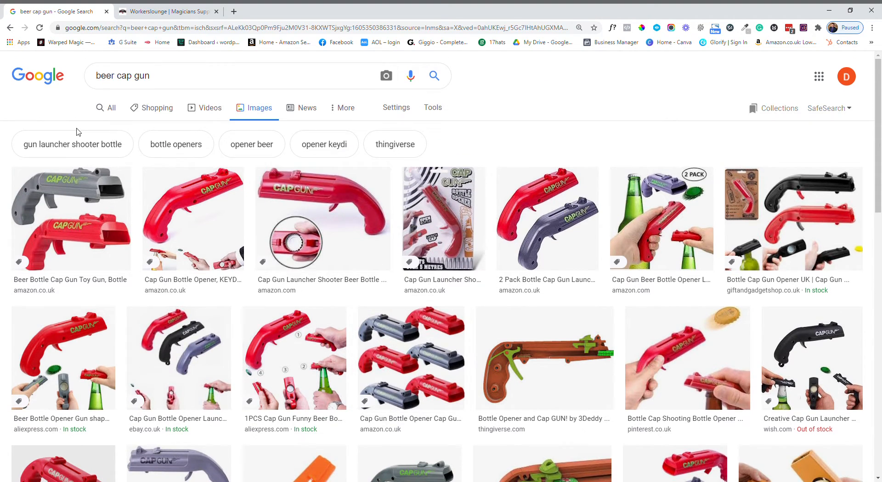
click(109, 108)
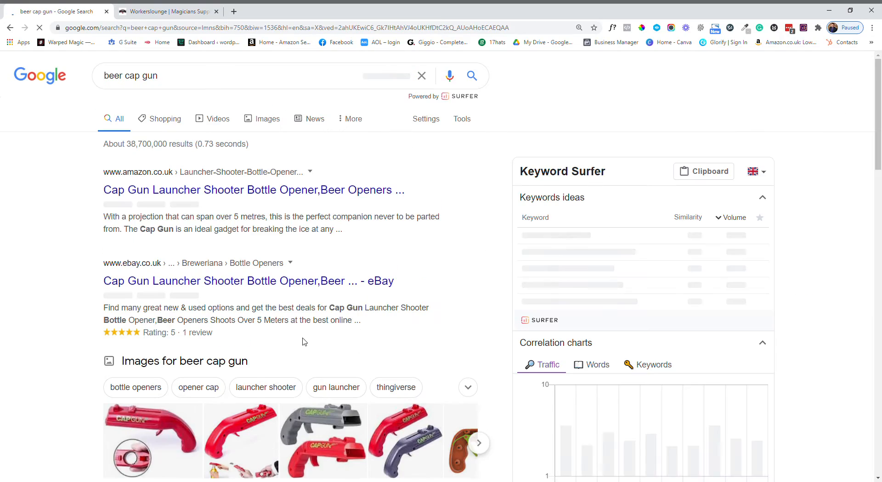
scroll(302, 340, down, 10)
scroll(304, 339, down, 2)
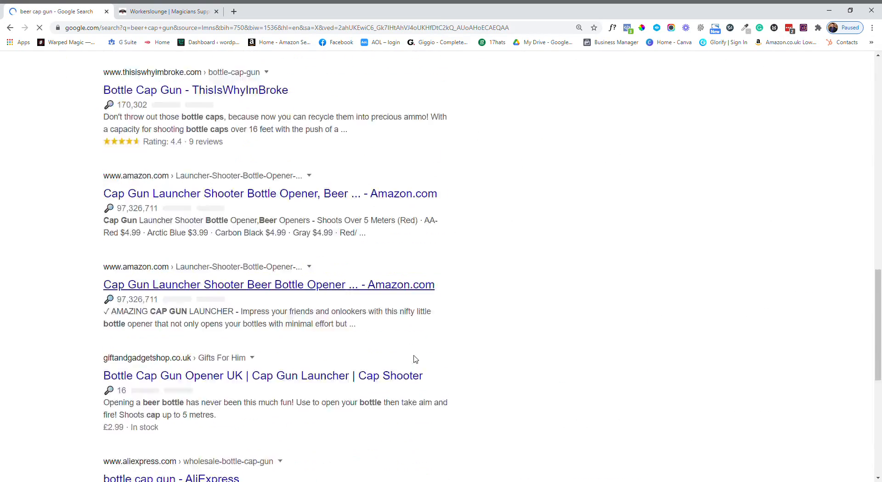
scroll(414, 358, up, 15)
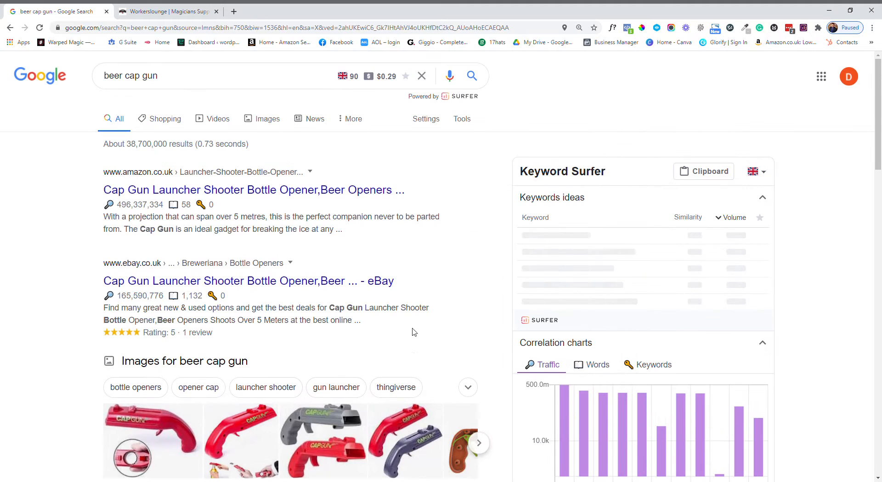
Replace the search query with "google merchant center" and run the search
drag(174, 78, 50, 76)
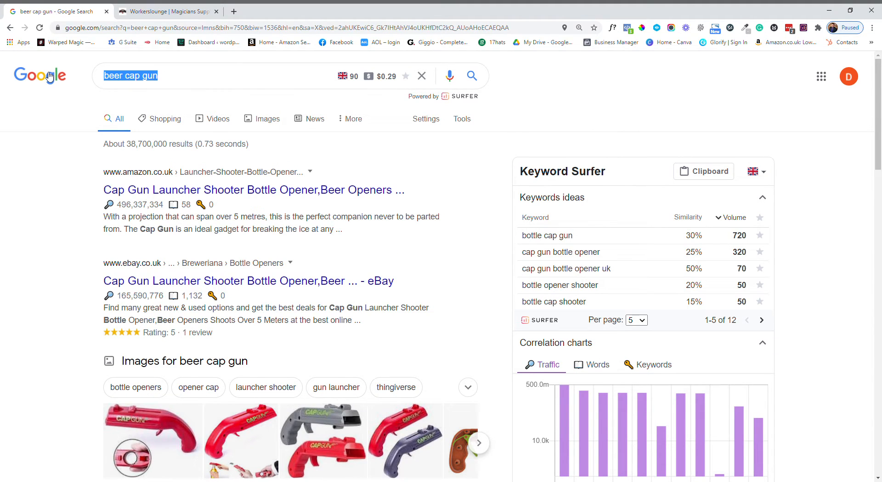
text(google mercha)
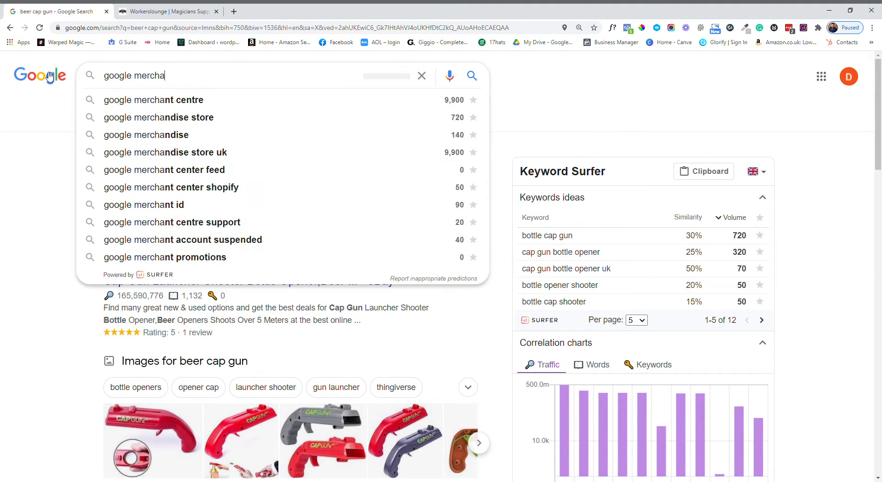
text(nt ce)
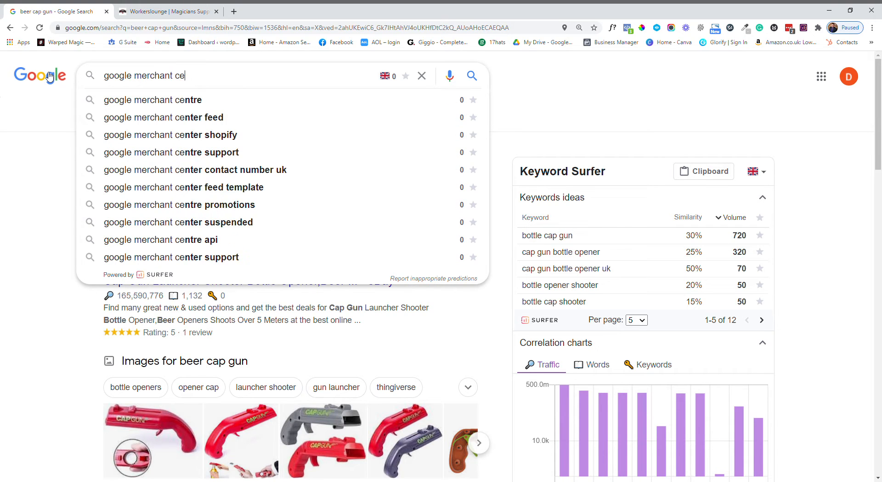
text(nter)
key(Return)
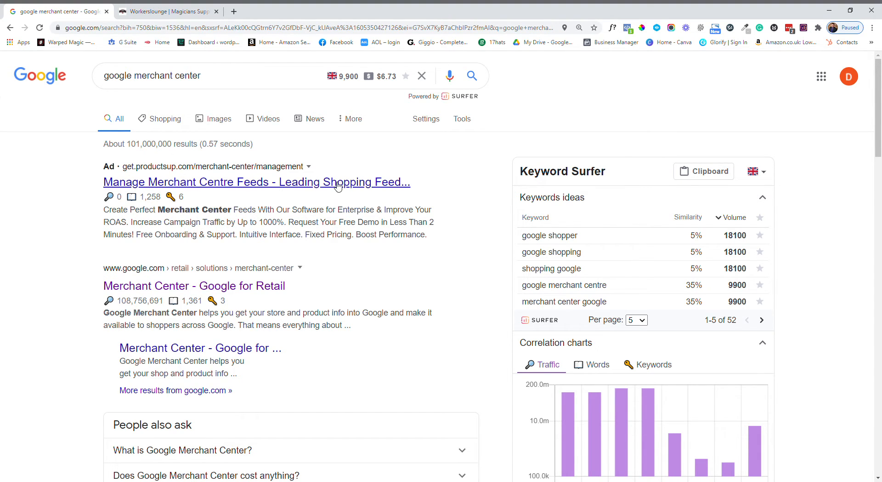
Open the Merchant Center page of Google for Retail and get started, proceeding to the Merchant Center sign-up form
click(169, 289)
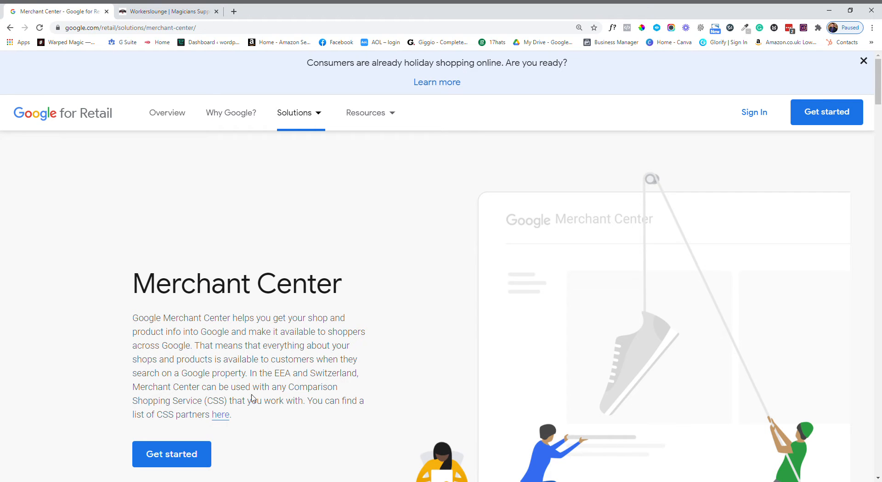
click(171, 454)
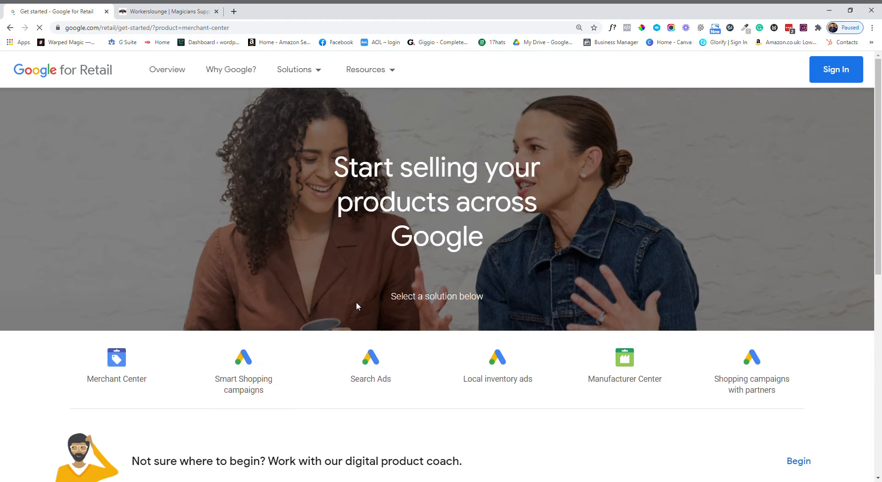
scroll(357, 305, down, 6)
click(205, 296)
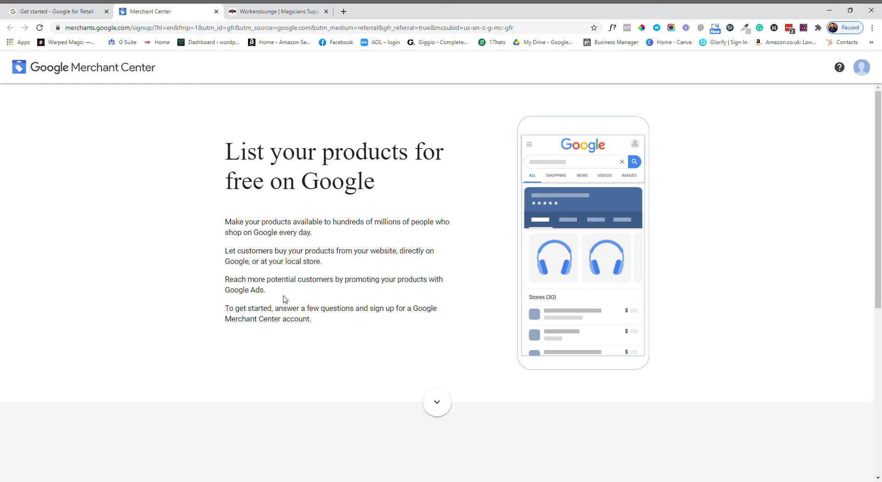
Enter "Workers lounge" as the business name in the Merchant Center business information
scroll(284, 299, down, 5)
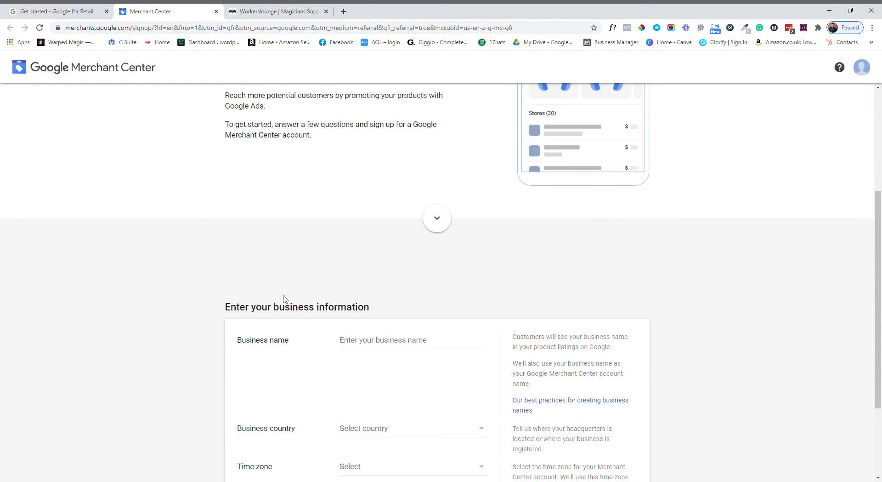
click(399, 304)
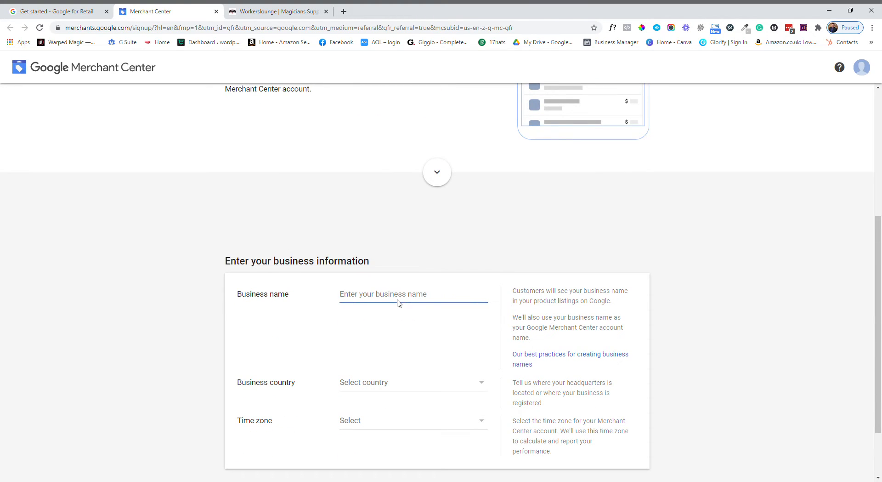
text(Wo)
key(Delete)
scroll(406, 353, down, 2)
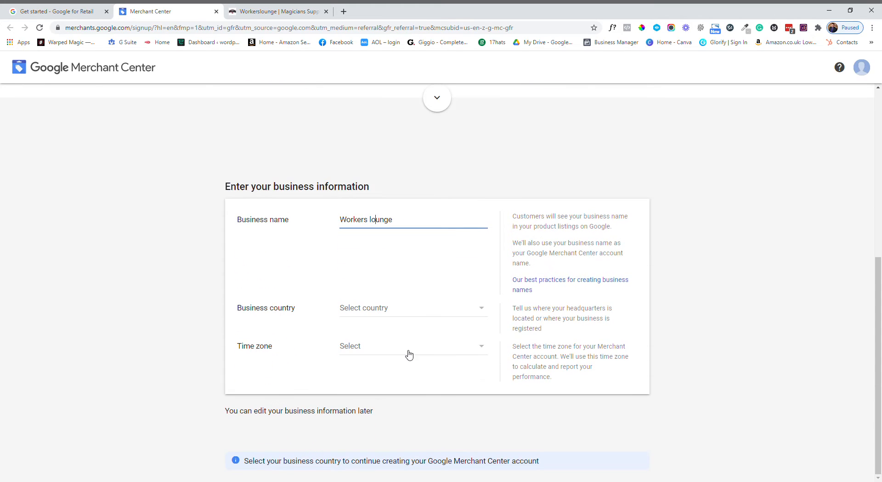
Set the business country to United Kingdom
click(400, 316)
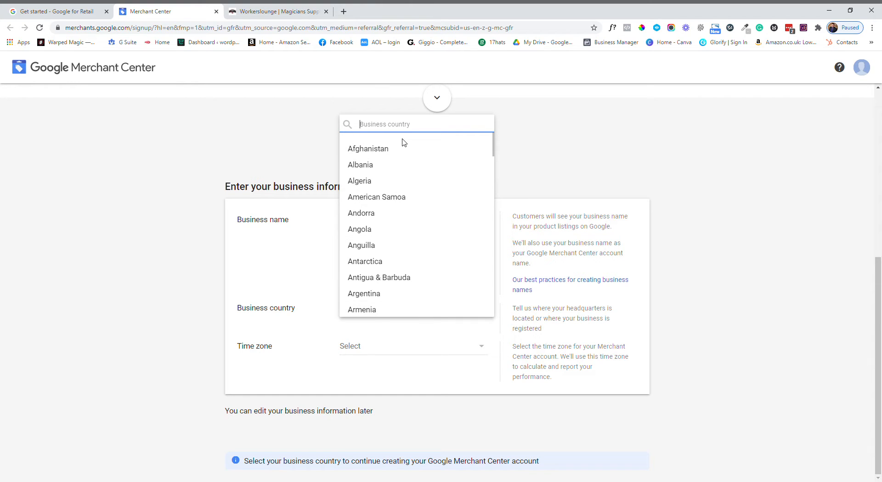
text(united)
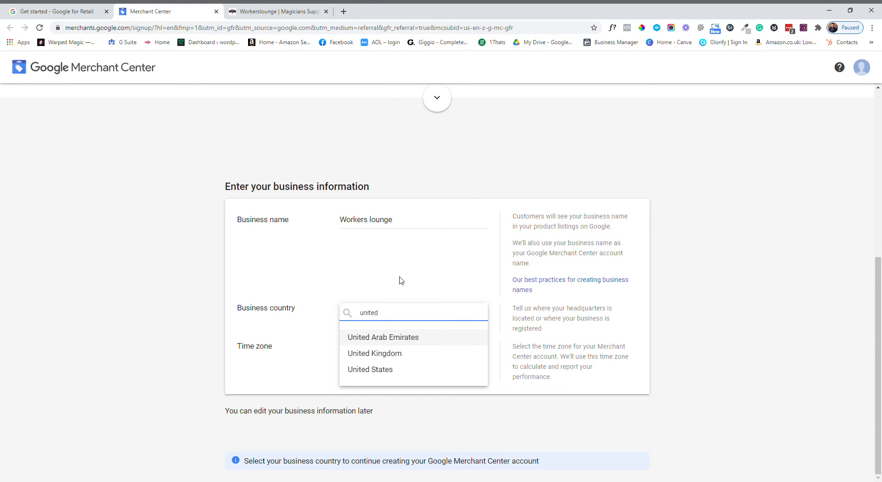
click(404, 353)
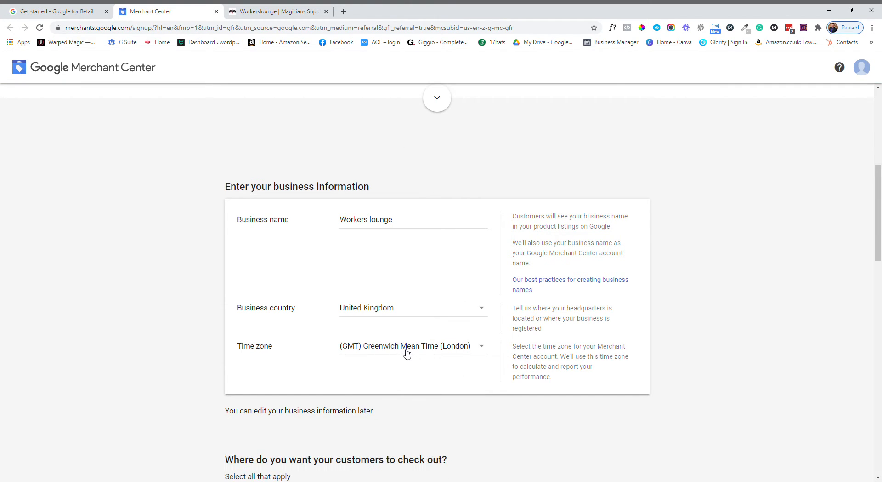
Choose "On my website" as the place where customers check out
scroll(406, 353, down, 5)
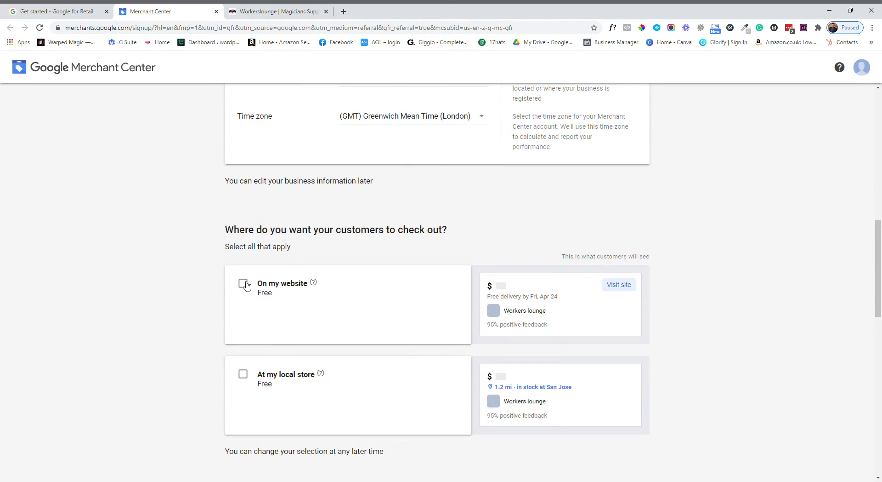
click(243, 284)
scroll(417, 330, down, 4)
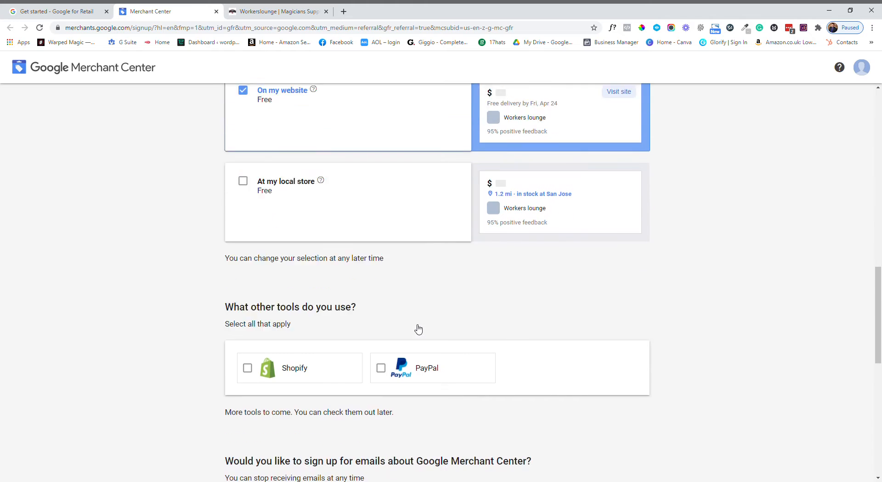
scroll(418, 329, down, 4)
scroll(370, 359, down, 2)
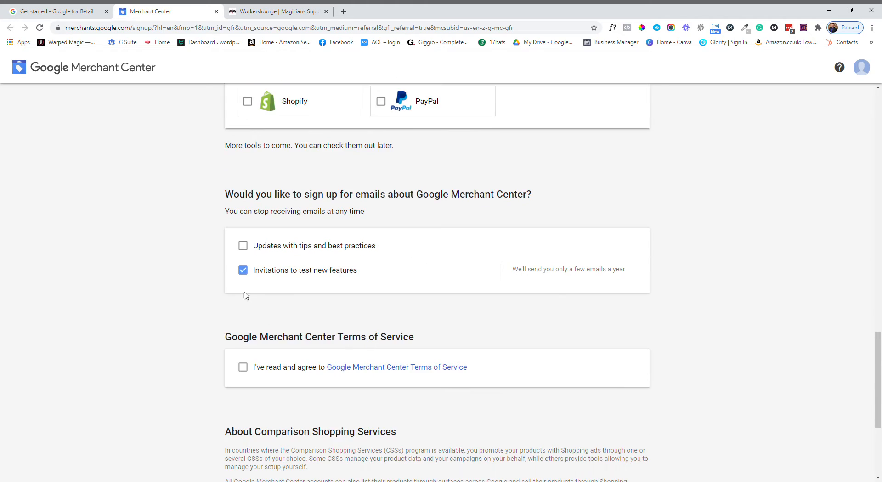
Opt out of the email invitations to test new Merchant Center features
click(244, 270)
scroll(399, 305, up, 3)
scroll(377, 281, down, 6)
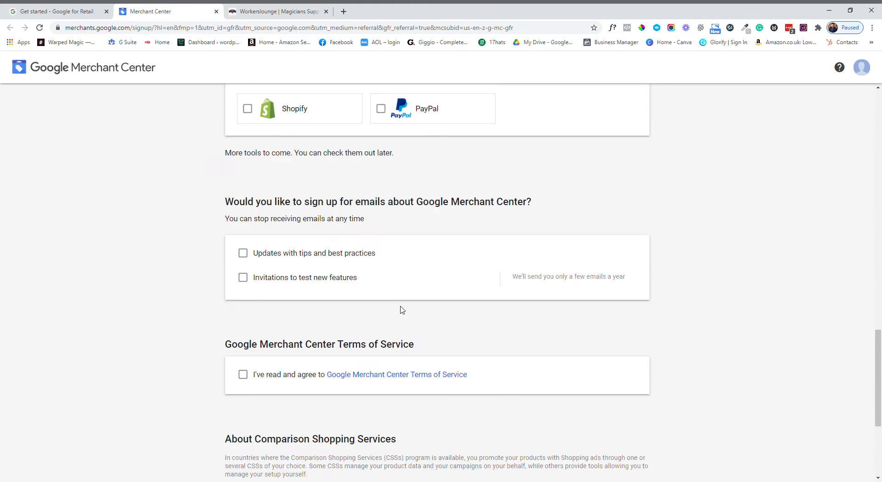
Agree to the Google Merchant Center Terms of Service and create the account
click(243, 230)
scroll(322, 276, down, 1)
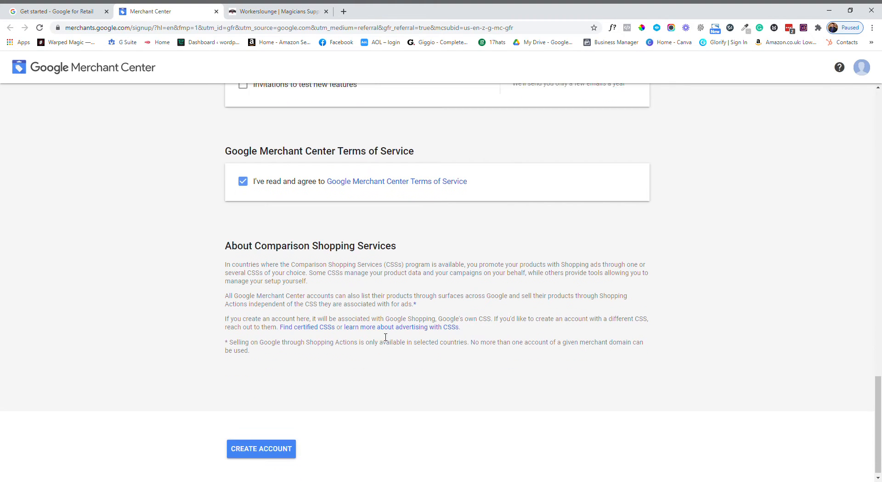
click(285, 445)
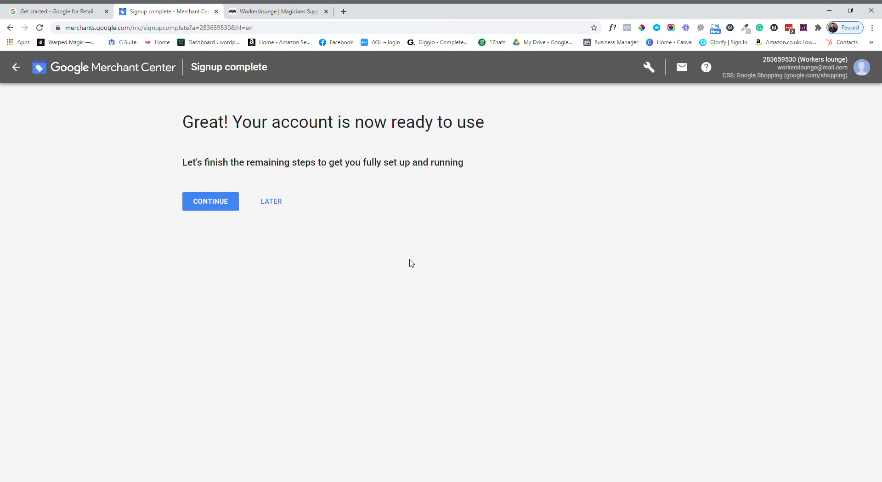
Continue with the remaining account setup and open the shipping setup for surfaces across Google
click(214, 202)
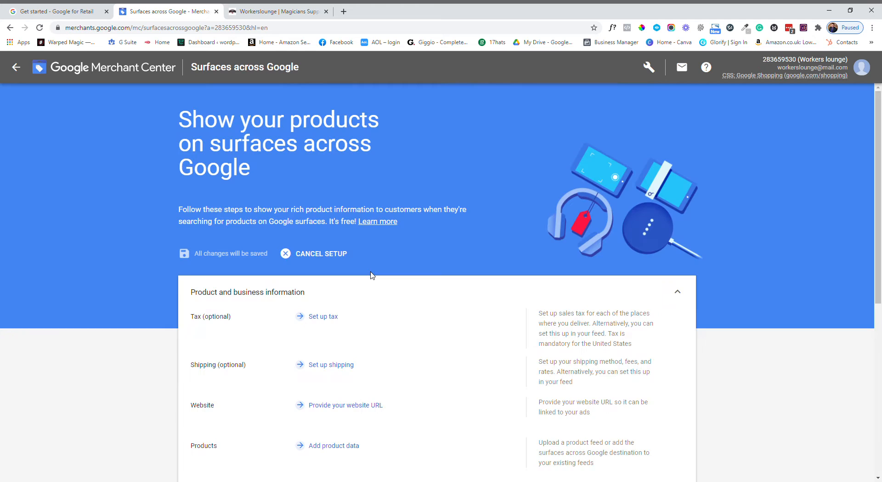
scroll(425, 295, down, 2)
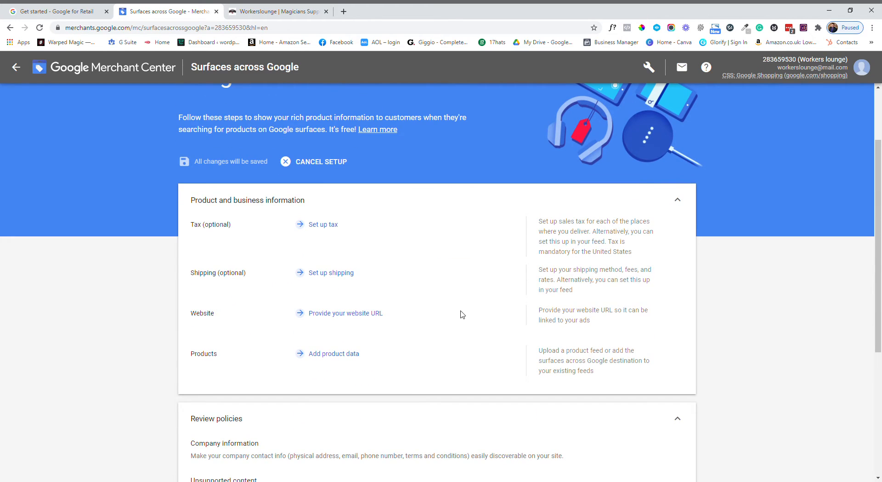
scroll(462, 315, down, 1)
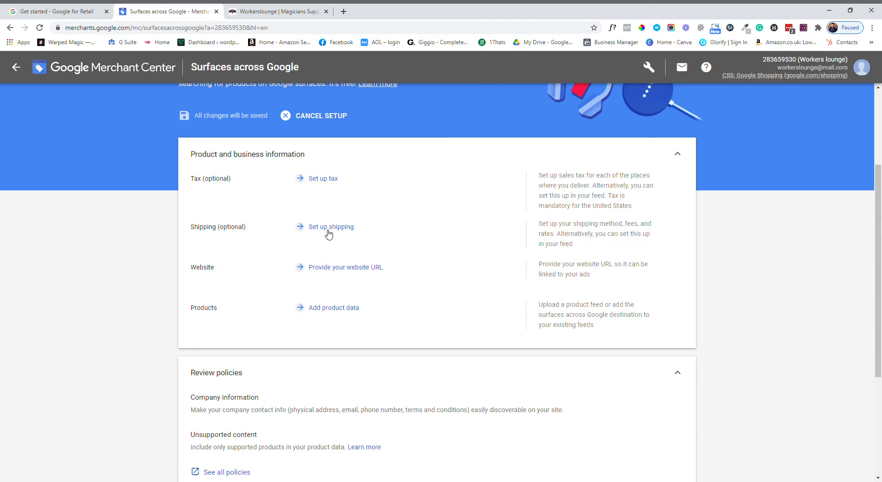
click(329, 235)
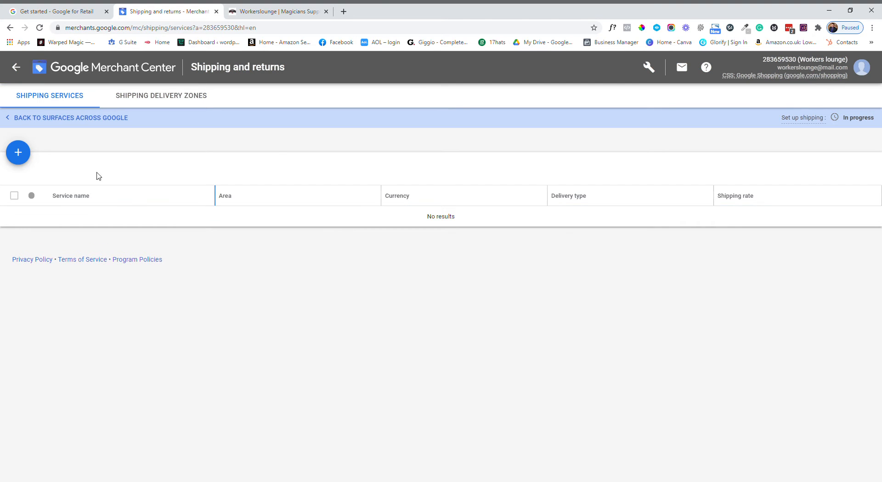
Start a new shipping service and name it "Standard UK Shipping"
click(24, 159)
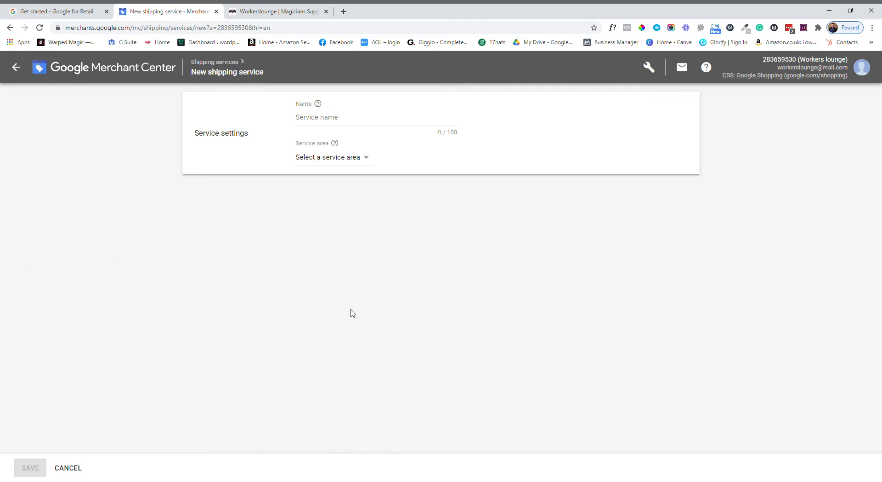
click(355, 124)
text(Standard Uk Shipping)
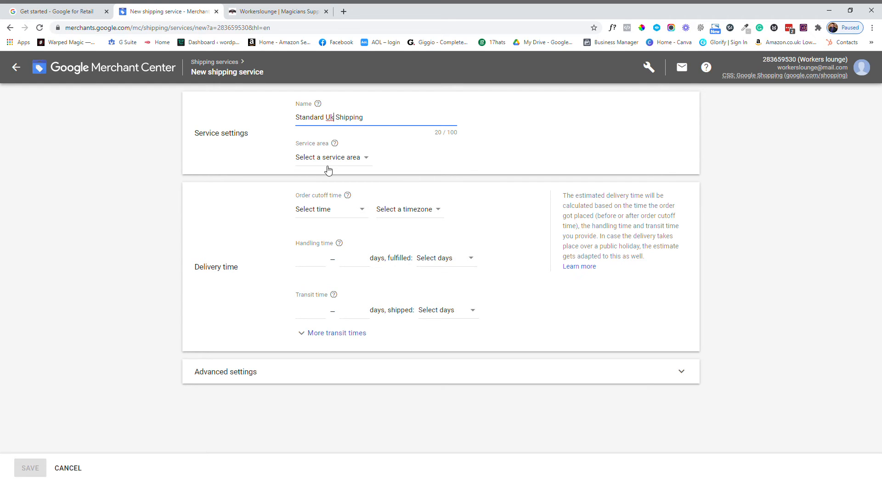
key(BackSpace)
text(K)
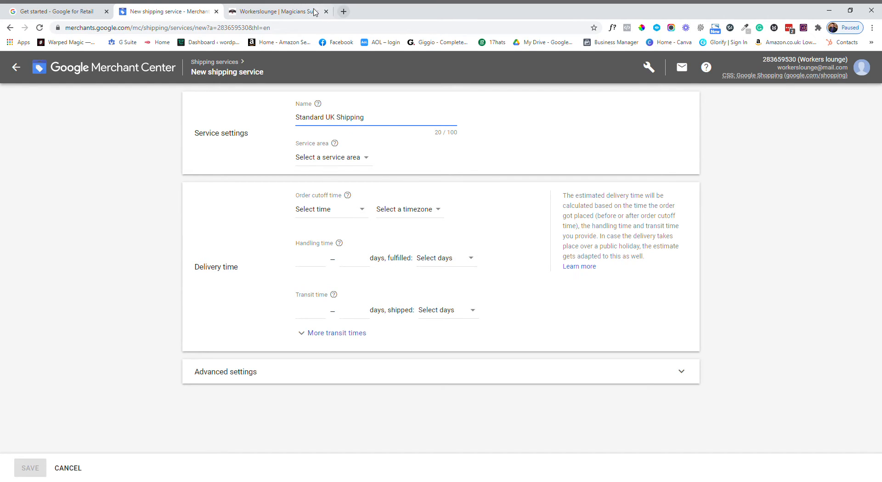
Check the postage costs and delivery times on the shop website's Delivery Info page, and return to the shipping service form
click(276, 11)
scroll(334, 416, down, 20)
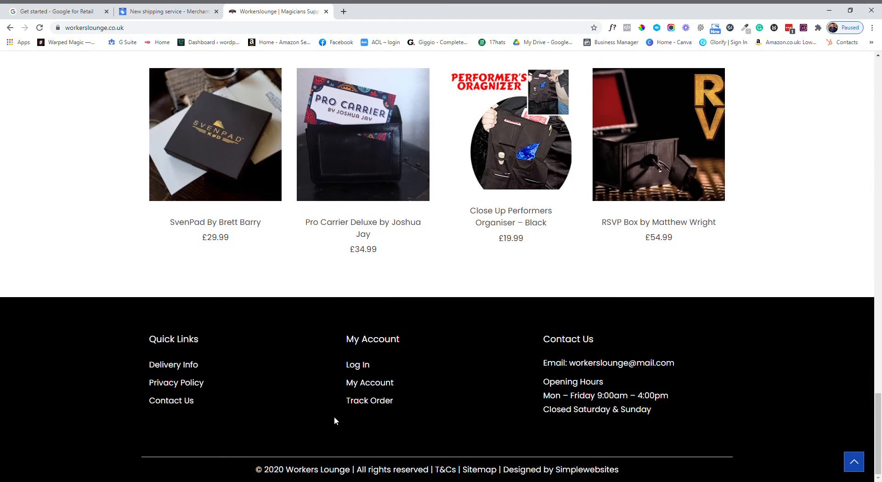
click(196, 366)
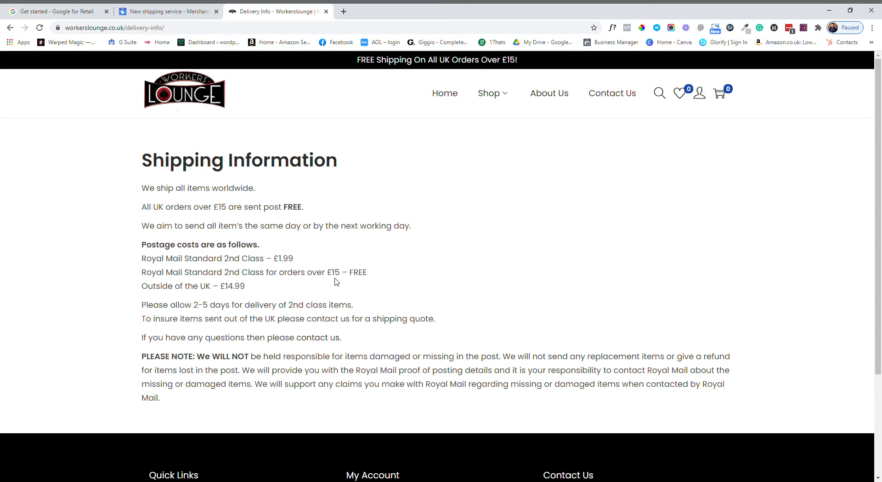
click(156, 11)
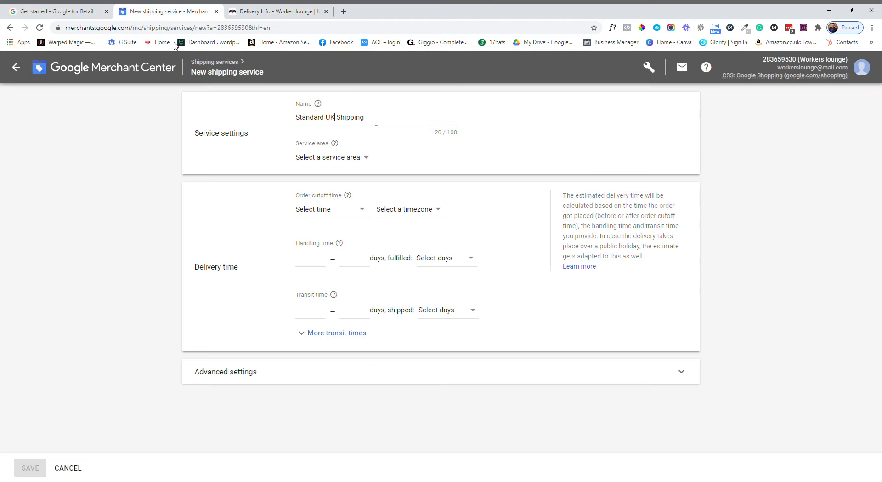
Set the order cutoff time to 3:00 PM in the Greenwich Mean Time (London) timezone
click(360, 210)
scroll(344, 317, down, 4)
scroll(342, 329, down, 1)
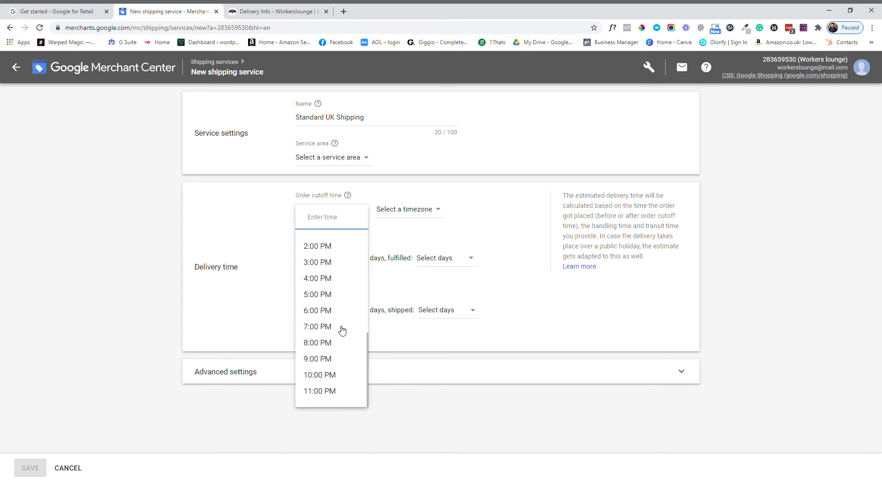
scroll(342, 327, up, 1)
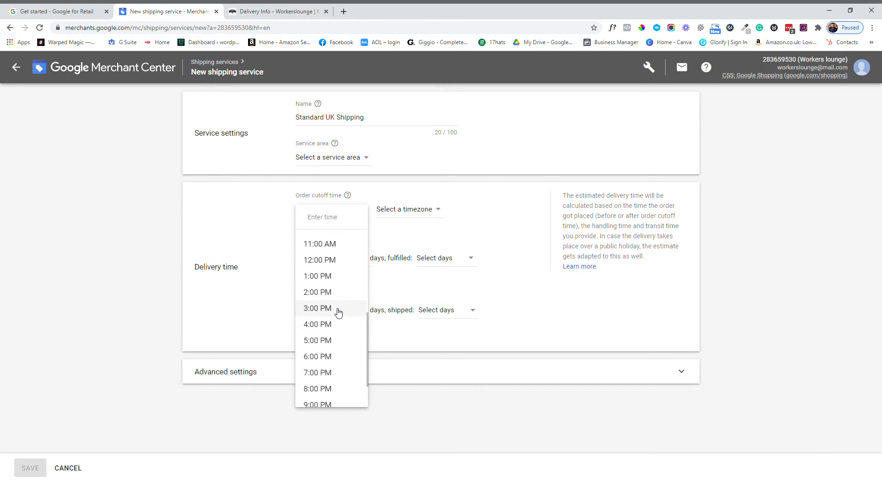
click(339, 310)
click(429, 214)
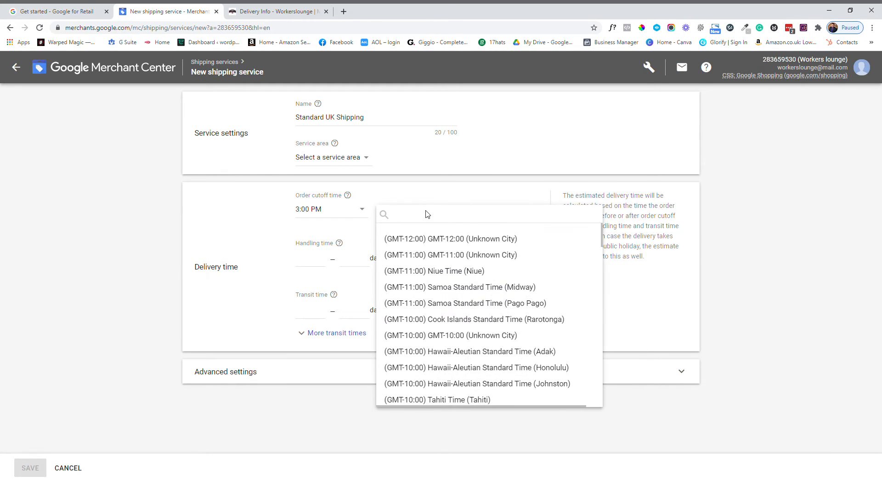
text(lodo)
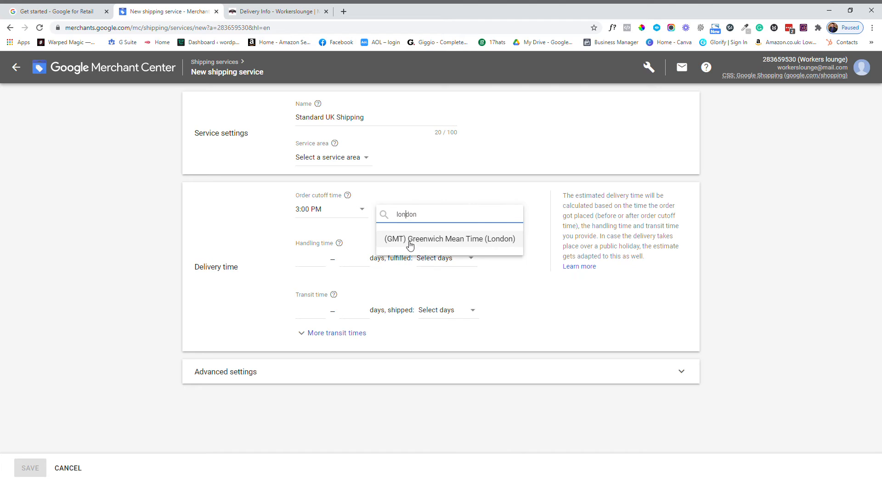
click(410, 244)
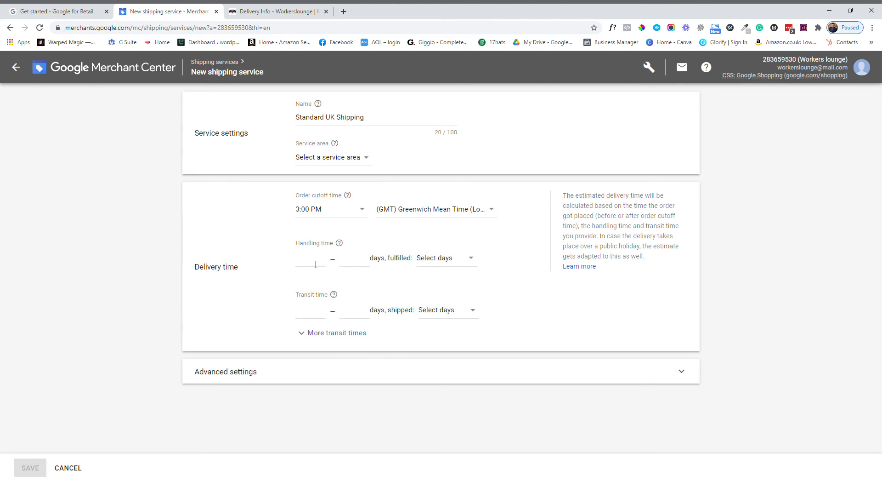
Set the handling time to 1–2 days, fulfilled Mon – Sat
click(316, 265)
click(362, 266)
text(2)
click(449, 266)
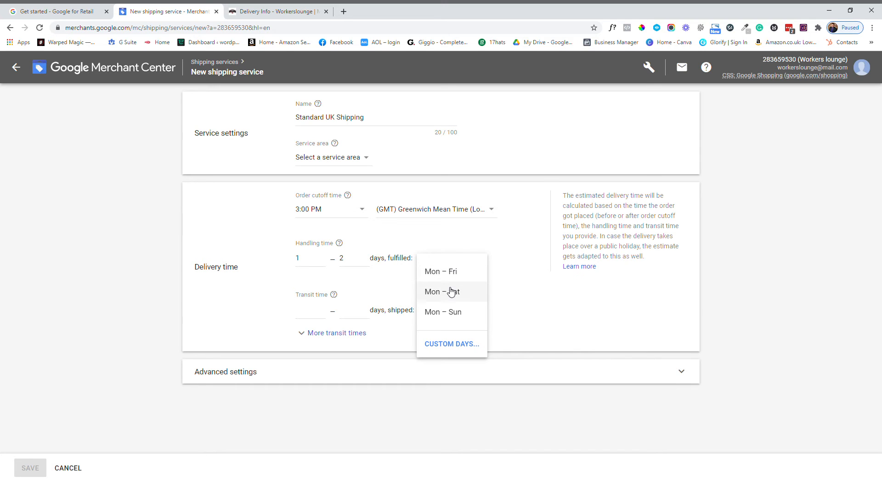
click(451, 291)
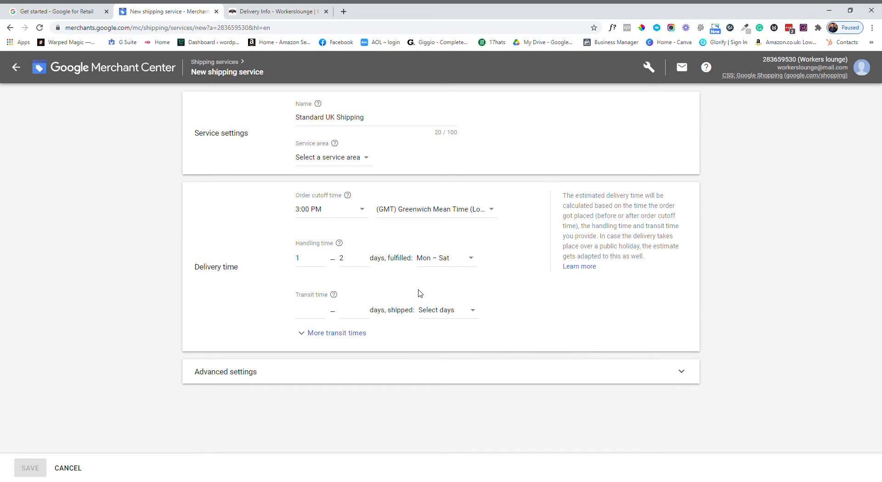
Set the transit time to 2–5 days, shipped Mon – Fri
click(316, 317)
text(2)
click(349, 312)
double_click(344, 314)
text(5)
click(442, 310)
click(460, 323)
Expand the advanced settings and choose United Kingdom as the service area of the shipping service
click(373, 376)
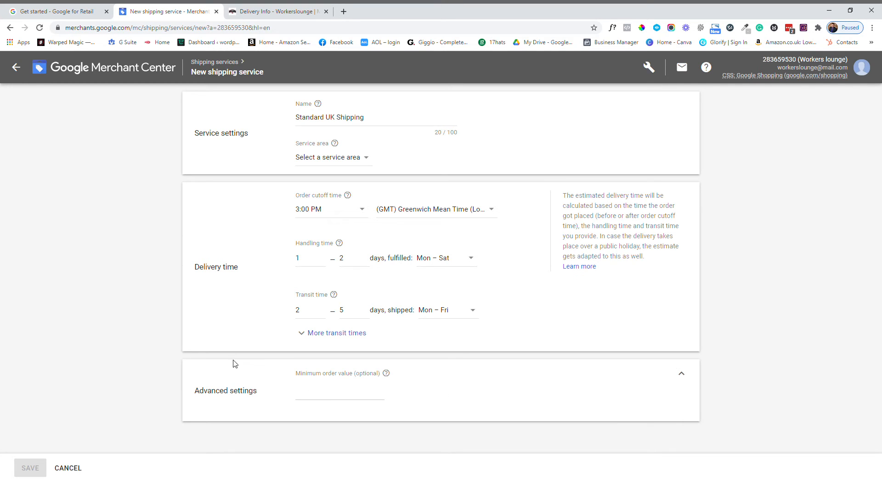
click(357, 390)
click(358, 159)
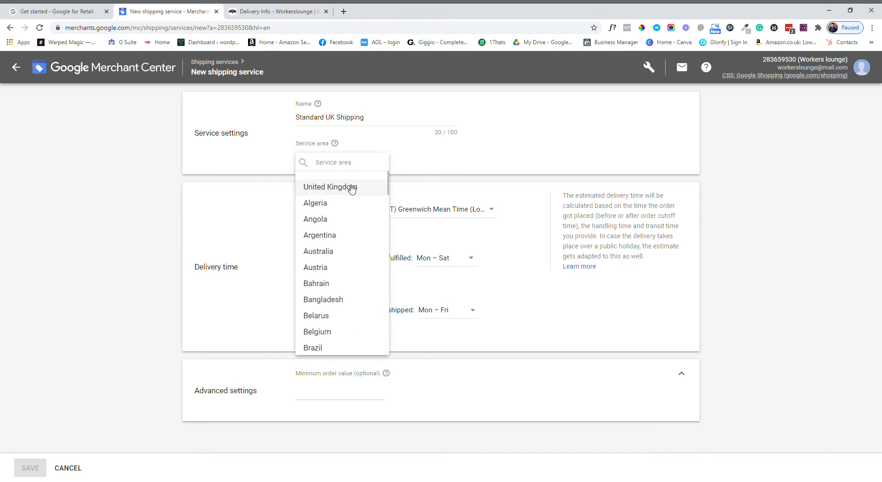
click(350, 186)
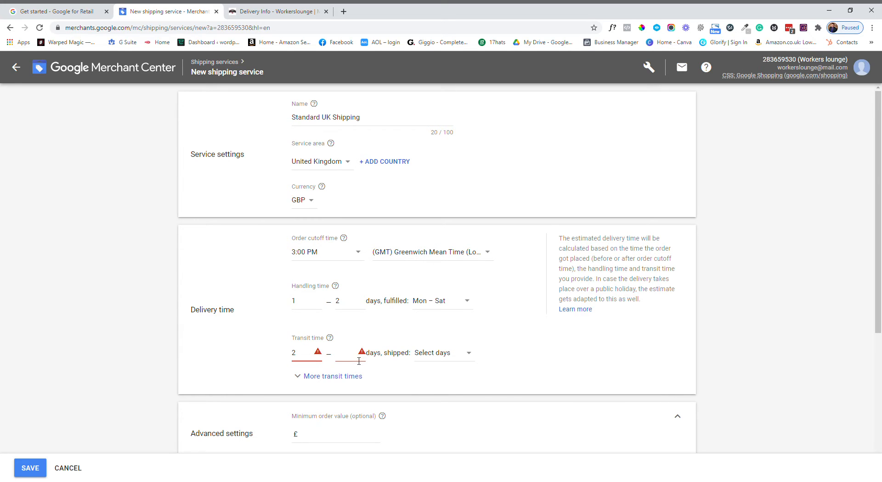
Re-enter the transit time's 5-day maximum and its Mon – Fri shipping days
click(359, 361)
text(5)
click(442, 352)
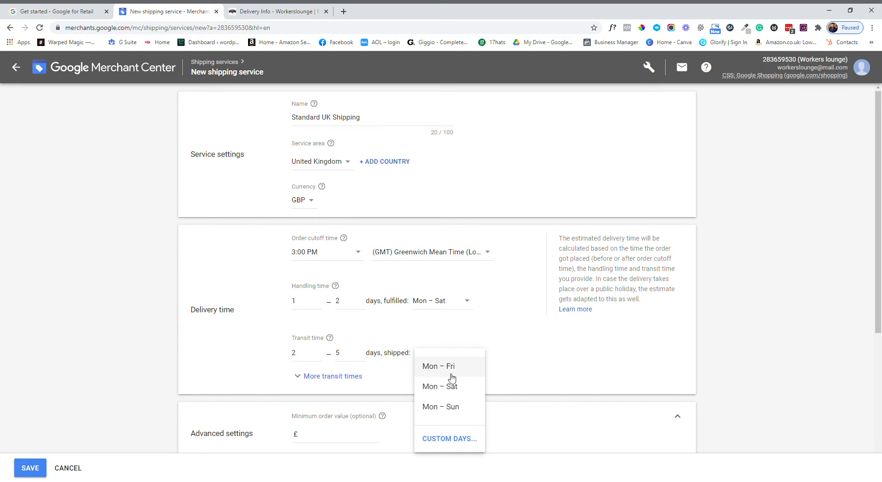
click(451, 367)
Add a shipping rate for all products with a rate table based on order price
scroll(445, 399, down, 5)
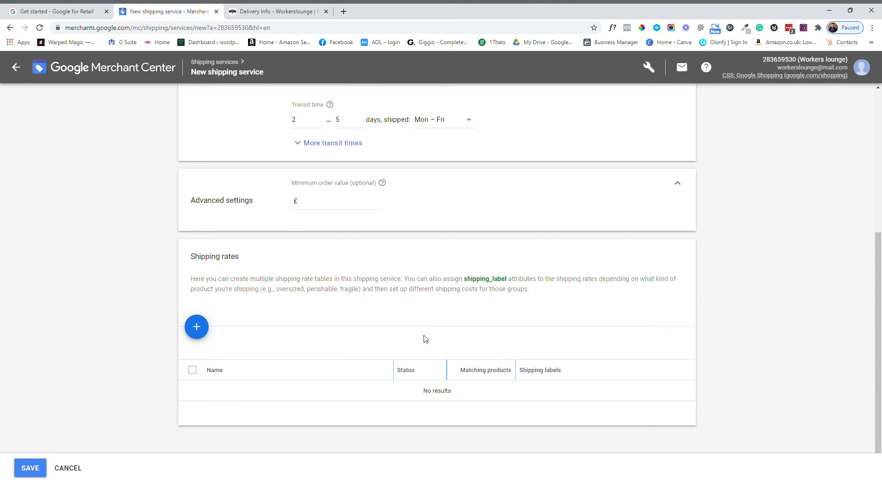
click(196, 326)
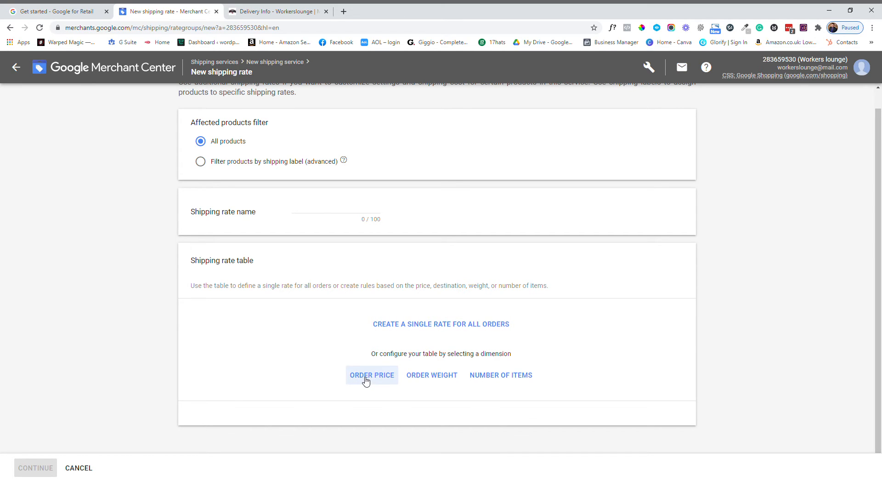
click(367, 379)
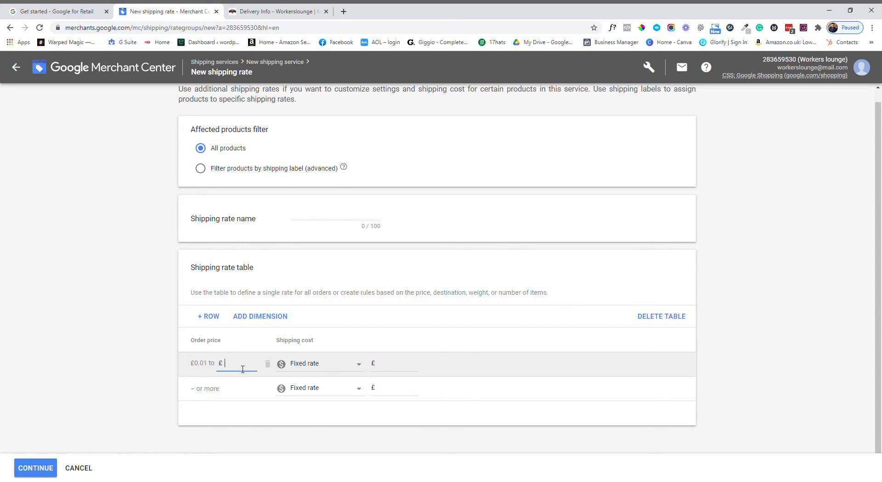
Using the shop's delivery info, set fixed shipping rates of £1.99 for orders up to £15.00 and £0.00 above that, and accept the rate
click(259, 13)
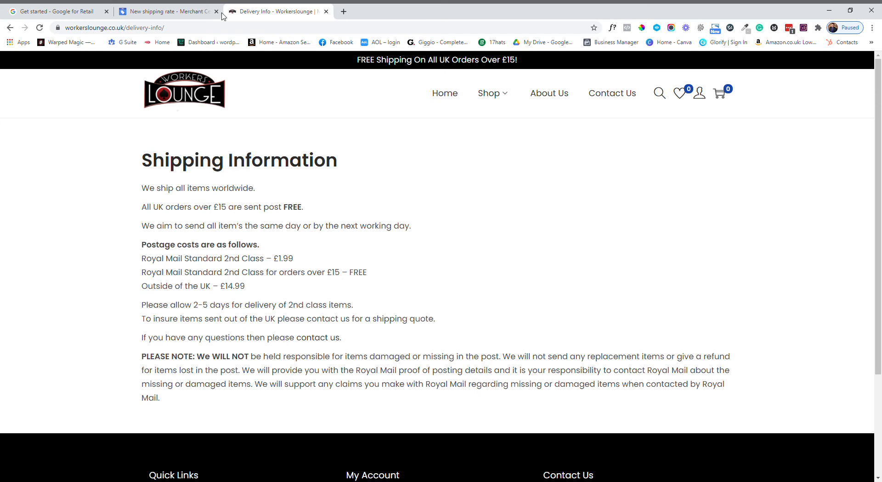
click(180, 13)
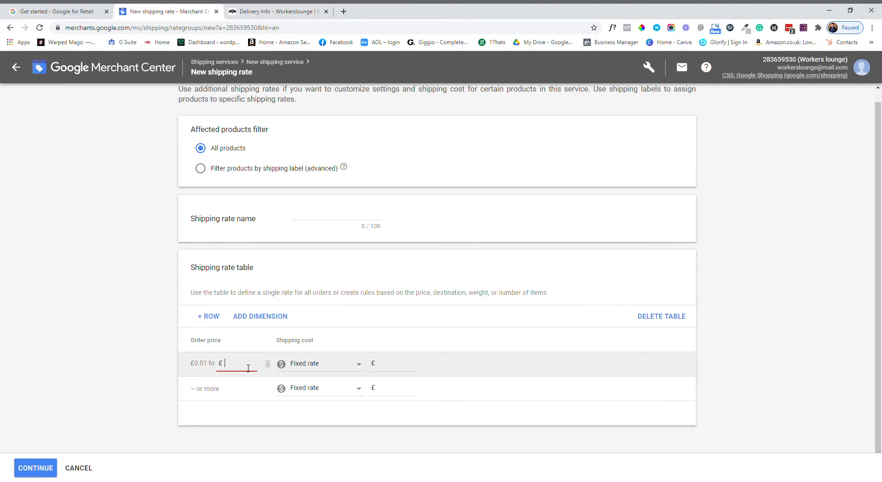
text(15)
click(387, 368)
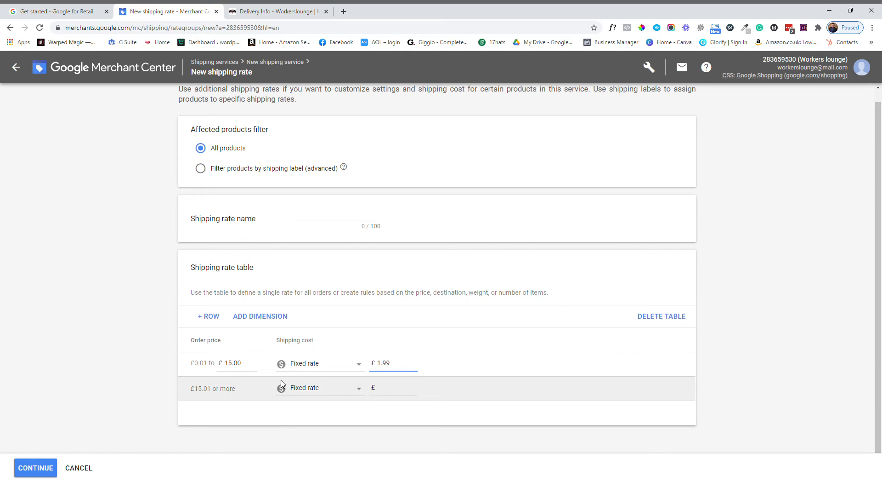
click(398, 393)
click(359, 415)
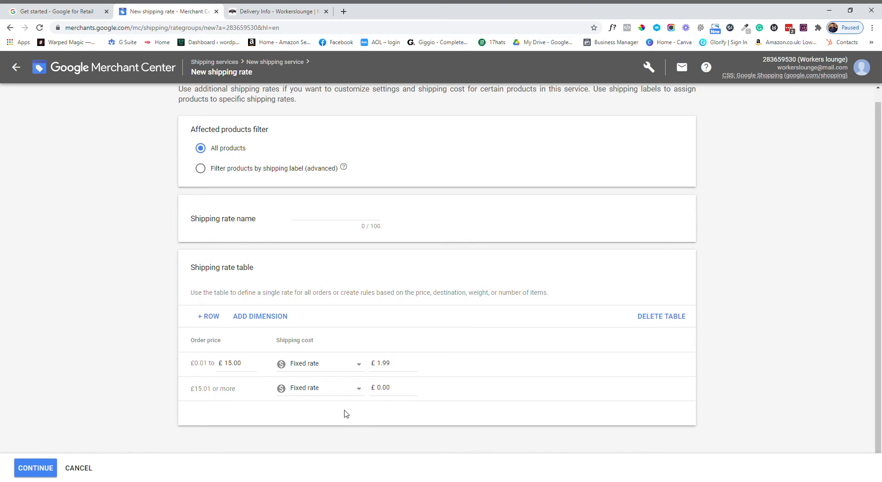
click(35, 468)
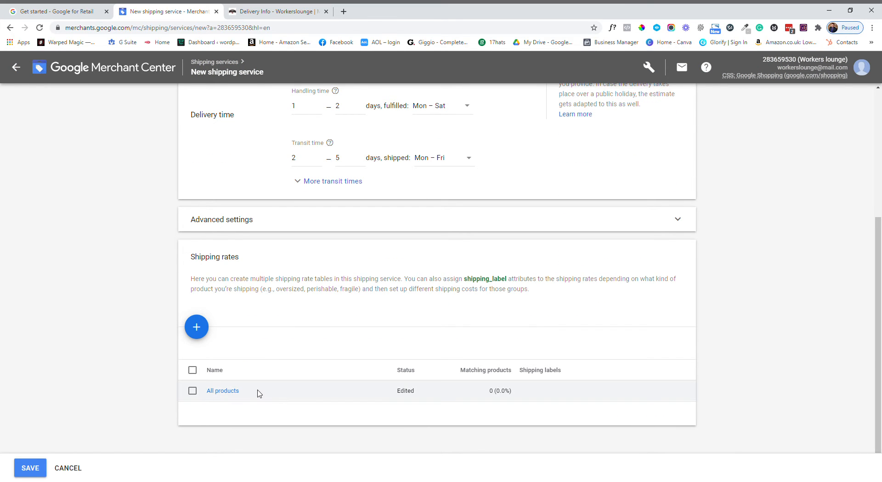
Reopen the "All products" shipping rate and name it "Standard UK Shipping"
click(233, 391)
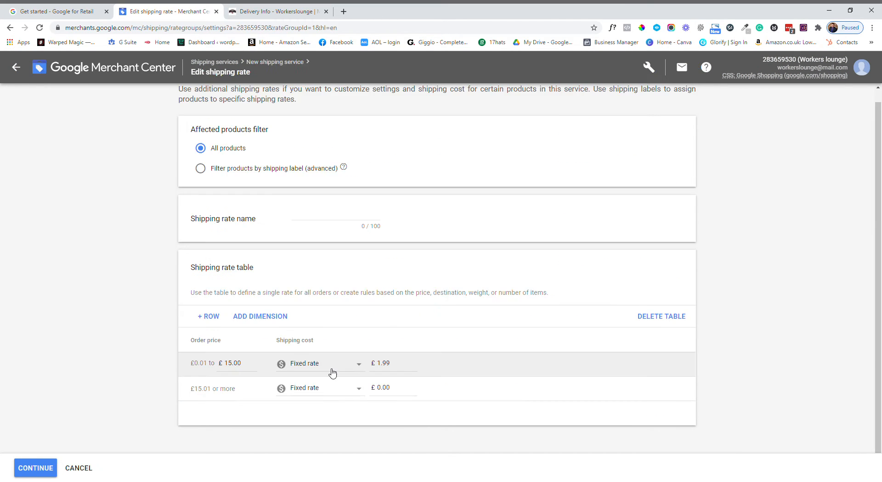
scroll(284, 341, up, 1)
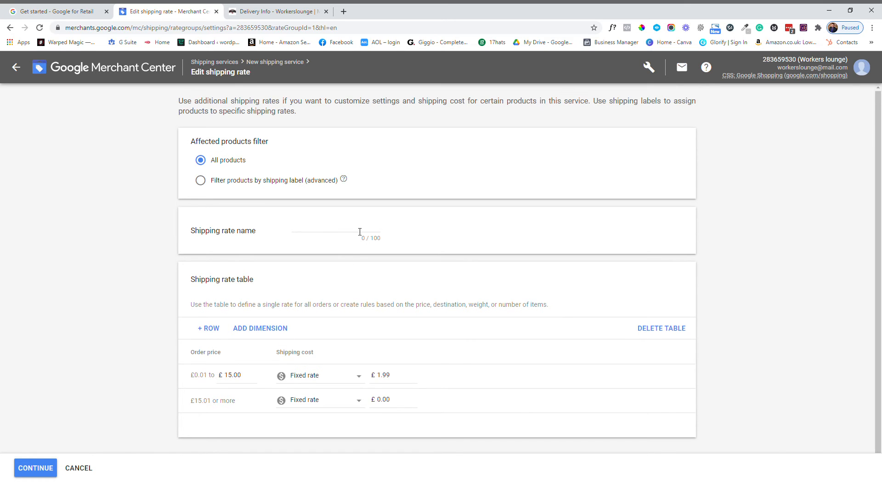
click(329, 231)
text(Standard UK Shipping)
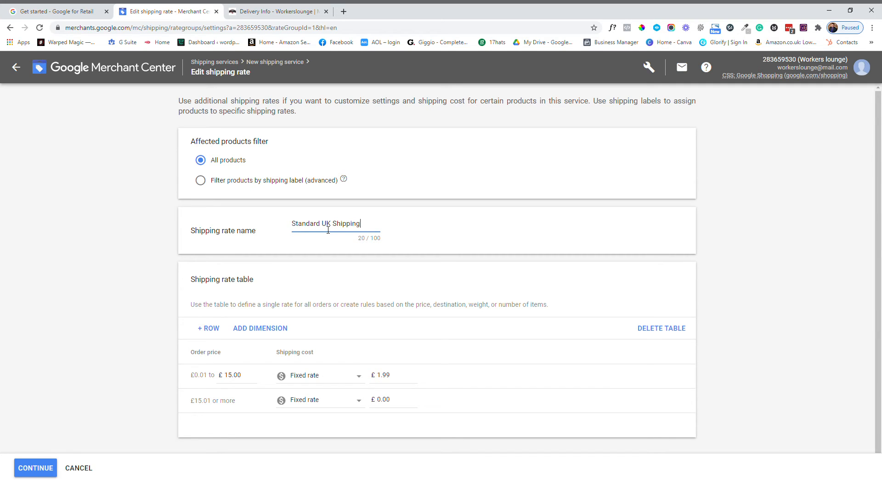
Accept the named shipping rate, review the service and delivery time settings, and save the new UK shipping service
scroll(282, 338, down, 1)
scroll(144, 354, up, 1)
click(55, 459)
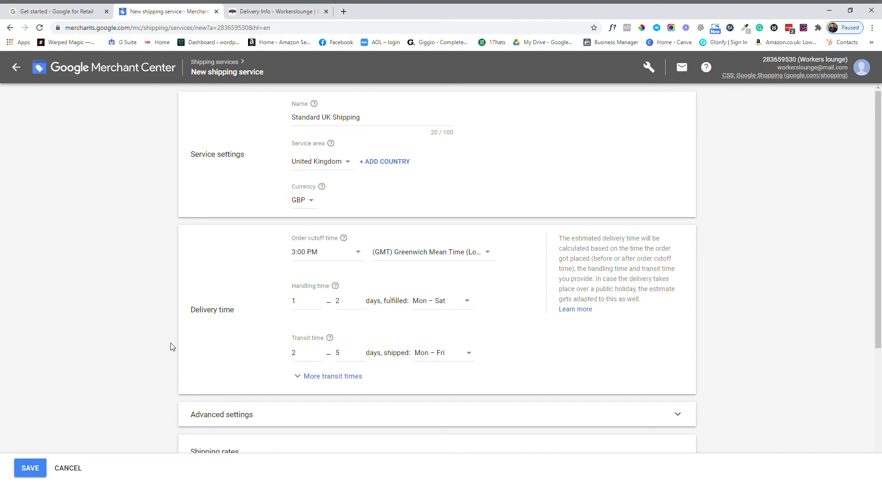
scroll(168, 351, down, 3)
scroll(402, 372, up, 3)
scroll(340, 300, down, 3)
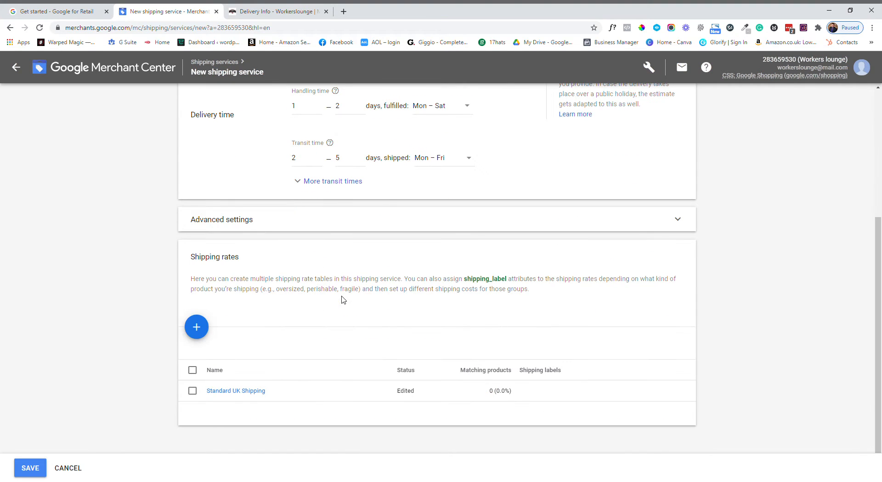
scroll(385, 370, up, 3)
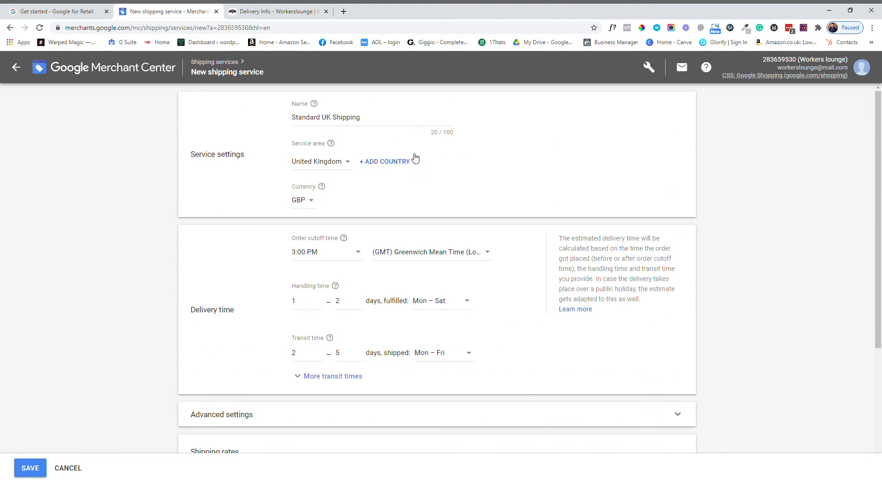
scroll(334, 301, down, 4)
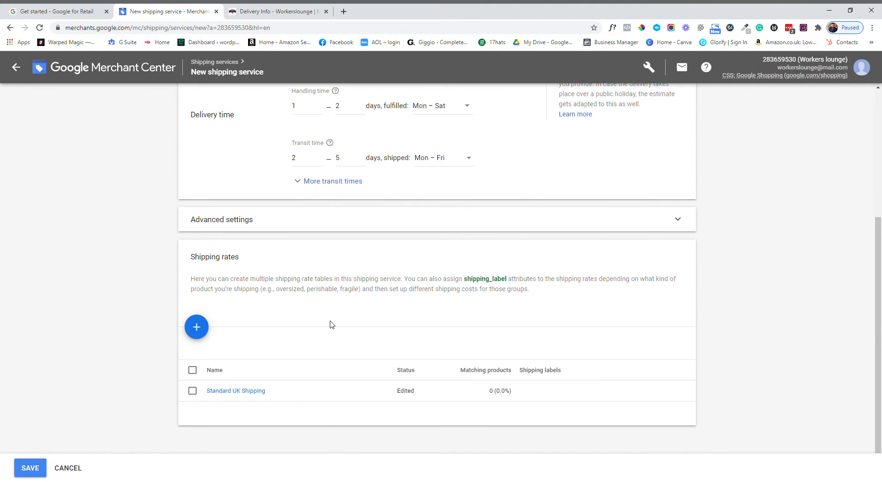
click(33, 472)
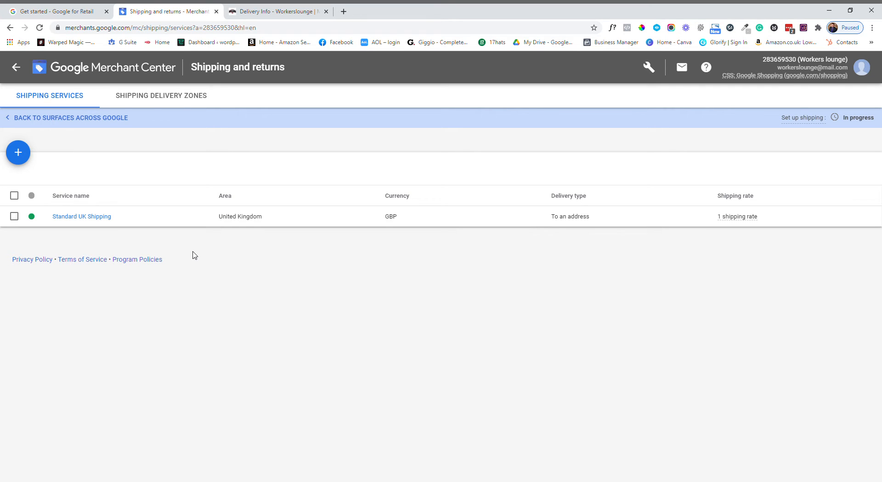
Return to the account overview and continue the setup for listing online products for free across Google
click(16, 68)
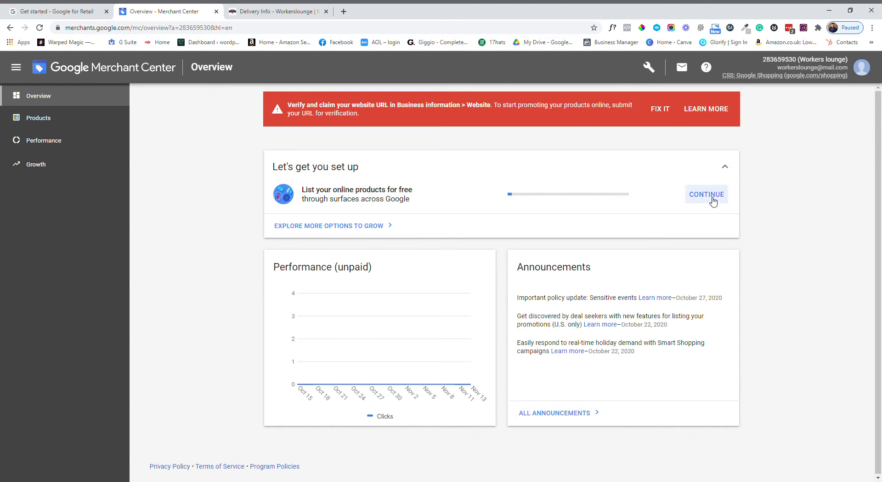
click(710, 195)
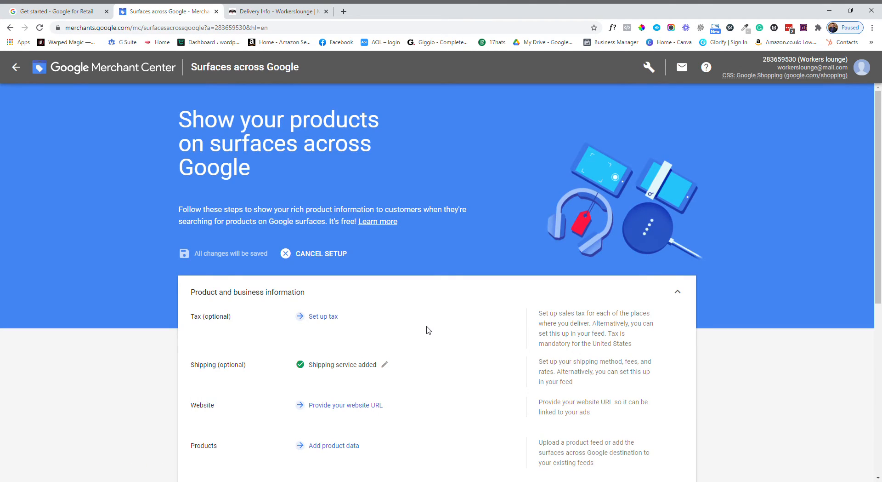
scroll(428, 330, down, 2)
scroll(428, 330, down, 1)
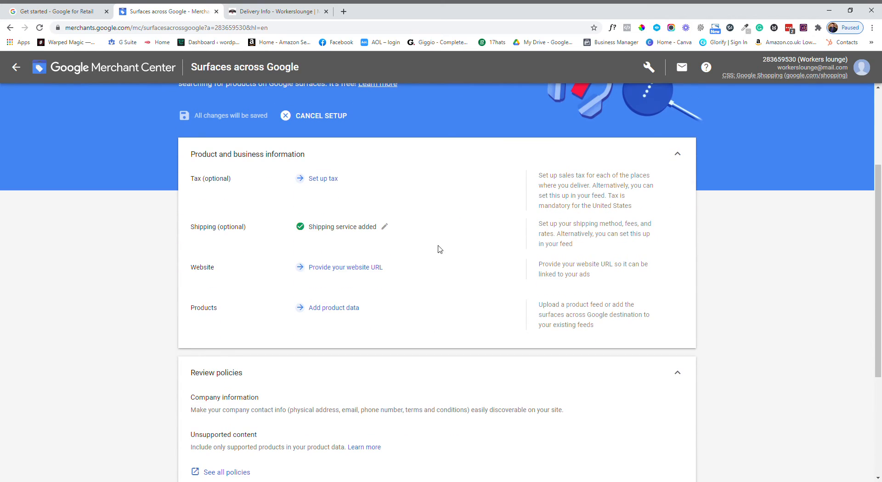
click(361, 270)
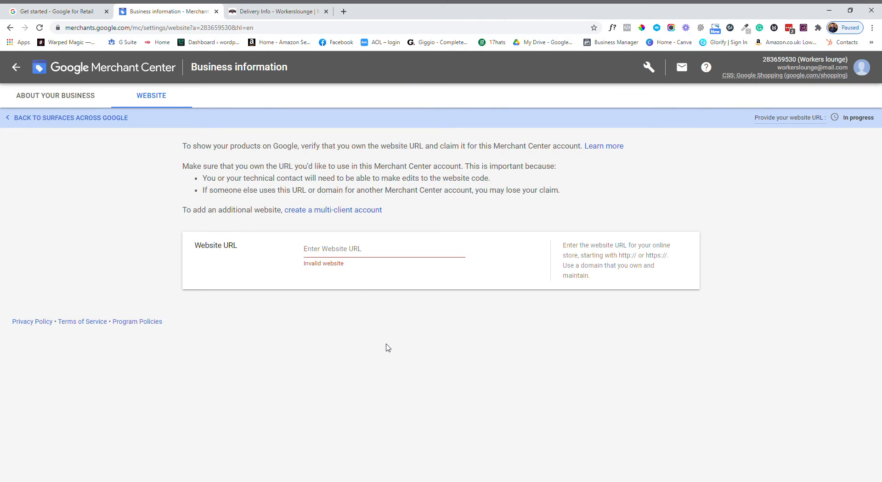
click(359, 250)
text(https://workerslounge.co.uk)
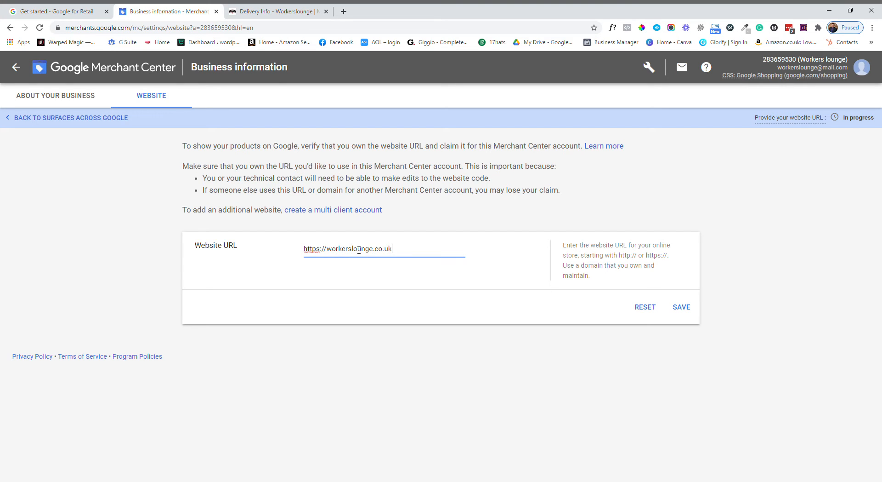
click(682, 307)
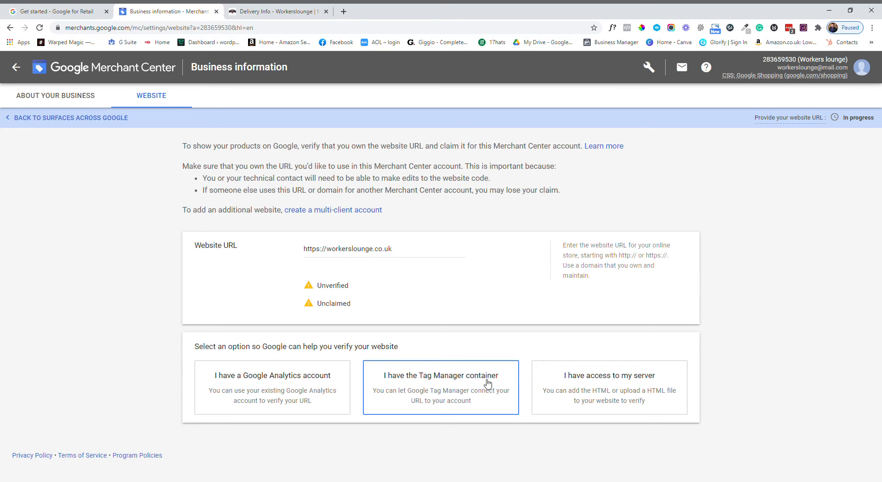
Choose website verification through server access with an HTML tag on the homepage, and copy the verification meta tag
click(548, 404)
scroll(523, 428, down, 3)
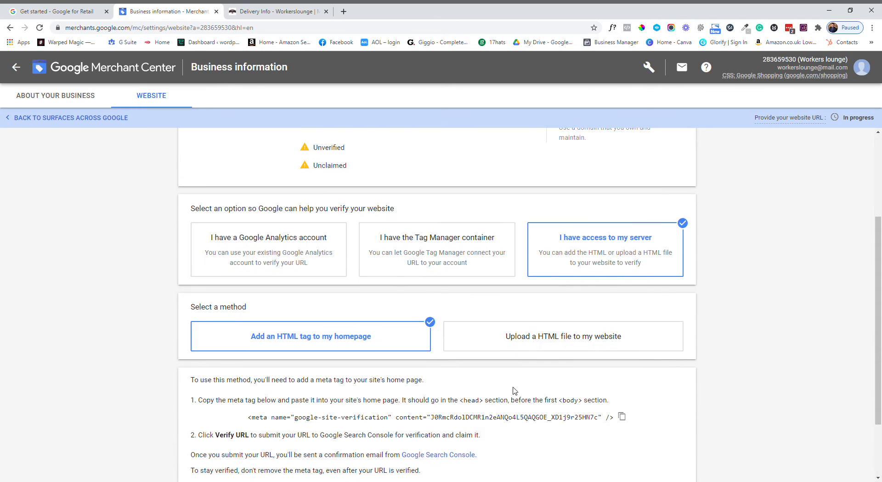
scroll(396, 340, down, 2)
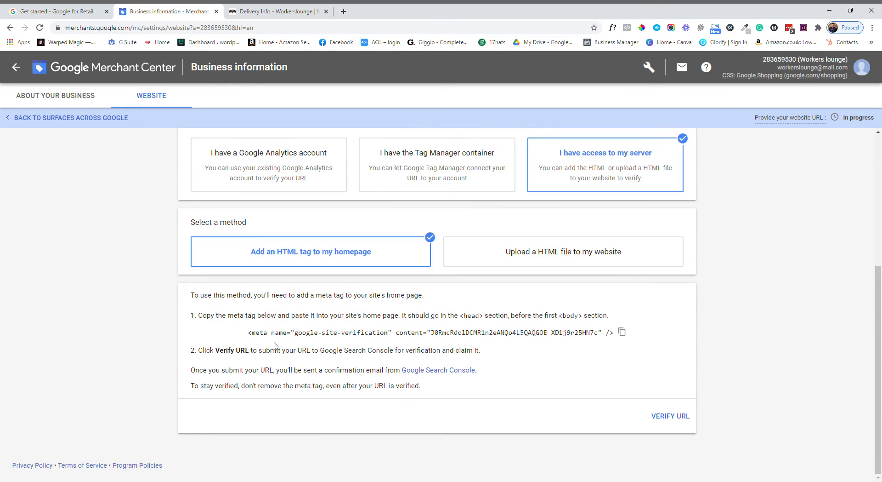
mouse_move(248, 333)
mouse_down()
mouse_move(639, 340)
mouse_move(250, 337)
mouse_up()
click(639, 340)
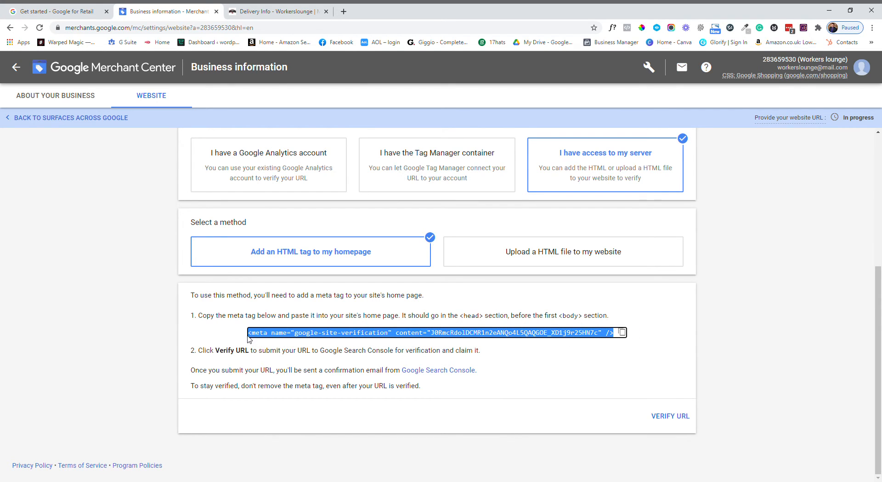
Switch to the Workers Lounge site, open its WordPress login page and log in with the saved credentials
click(328, 6)
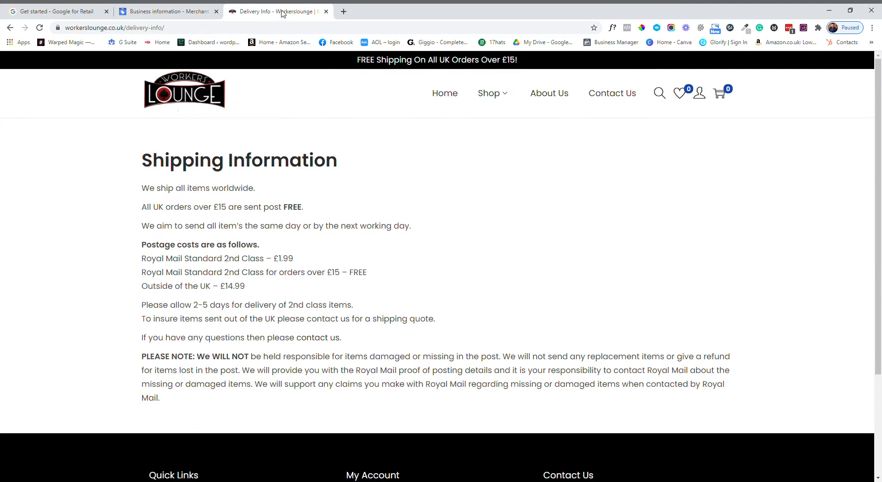
click(188, 109)
click(215, 33)
click(215, 33)
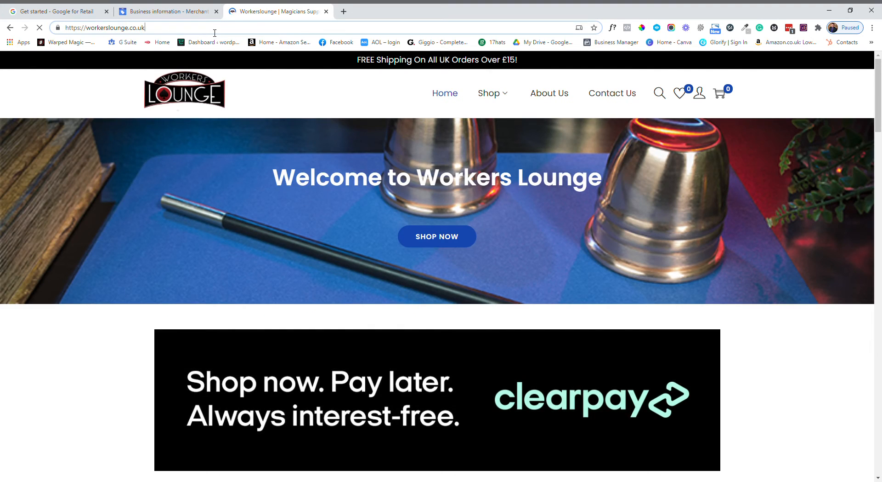
text(/)
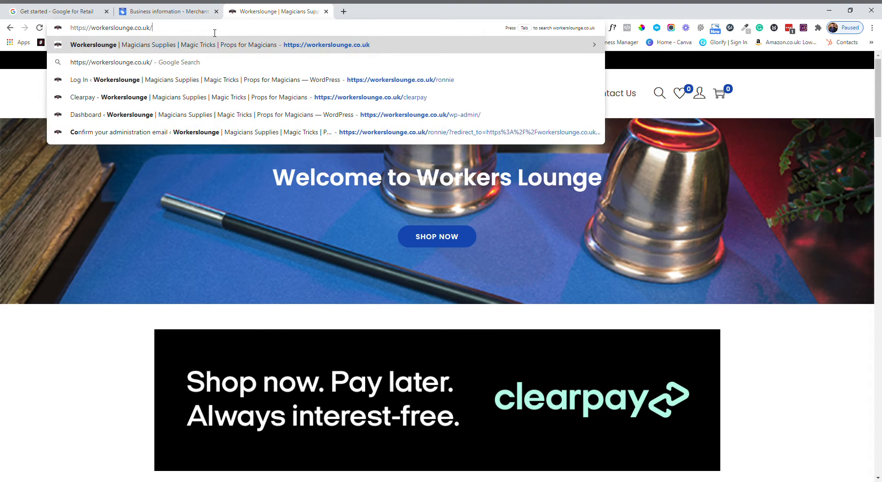
click(285, 82)
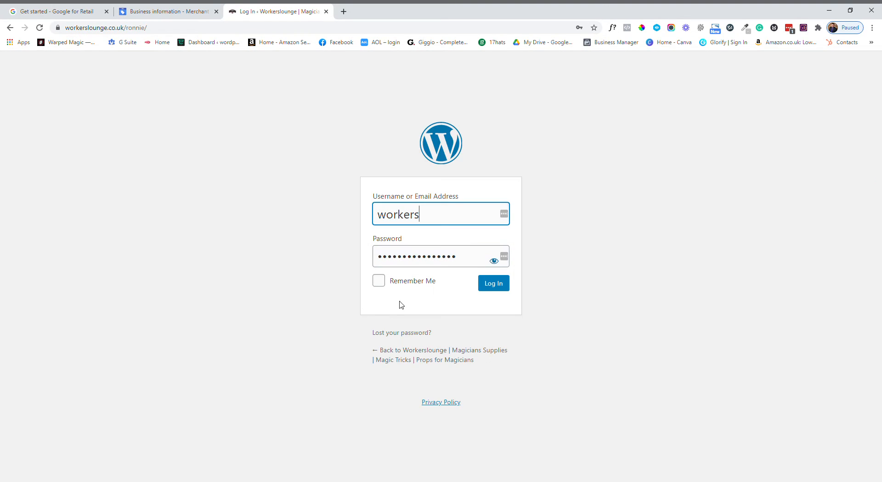
click(495, 284)
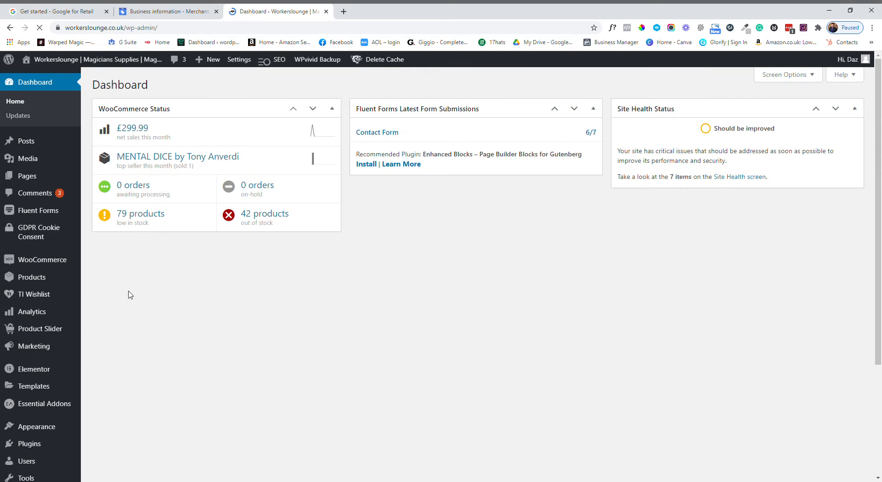
Look through the WordPress admin menu for a place to add code to the site header
scroll(36, 395, down, 1)
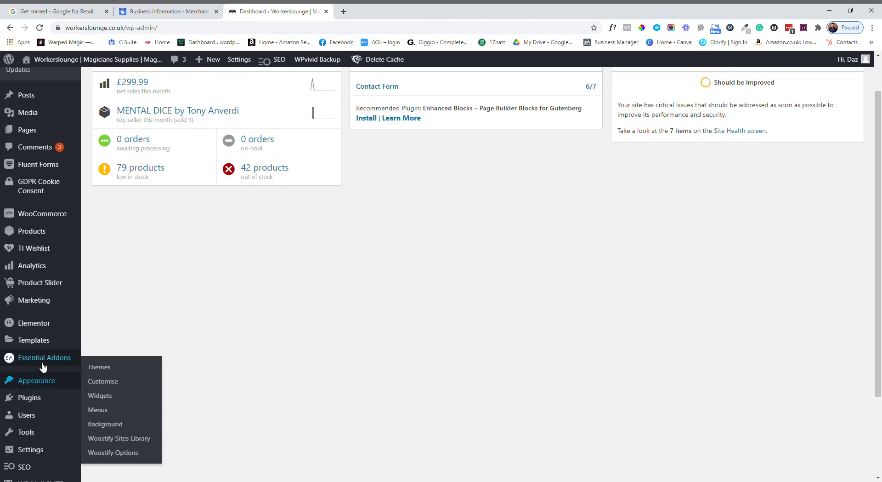
scroll(41, 368, down, 2)
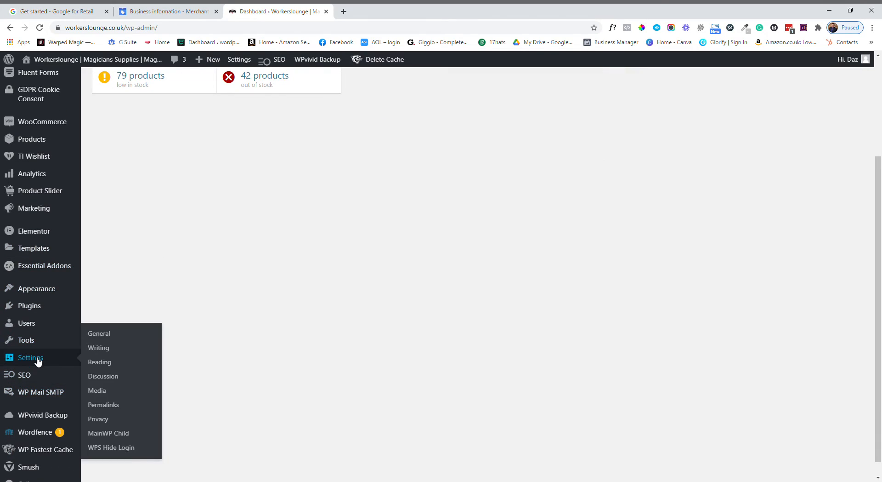
scroll(39, 362, down, 1)
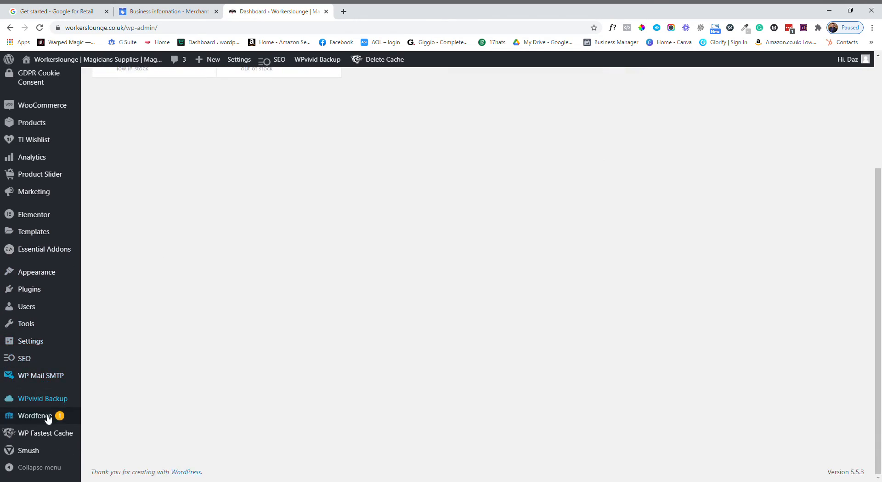
scroll(35, 339, up, 3)
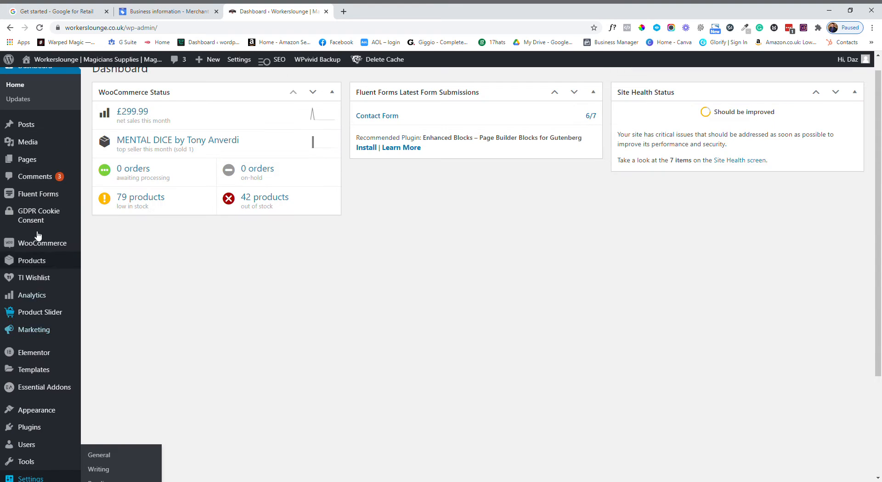
scroll(50, 318, down, 1)
scroll(51, 321, up, 2)
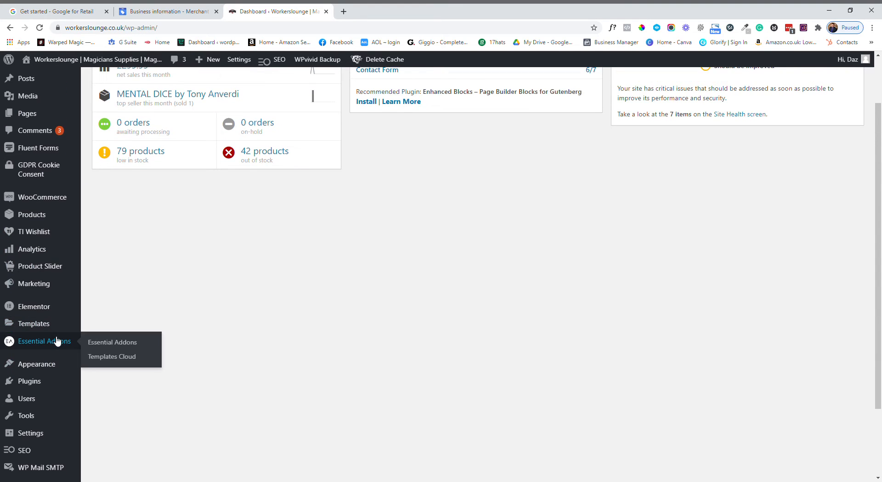
scroll(248, 354, up, 2)
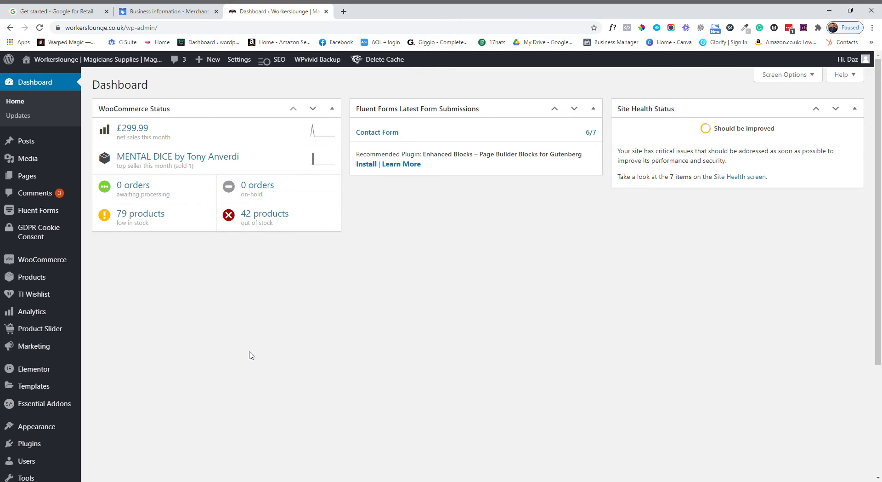
scroll(227, 338, down, 2)
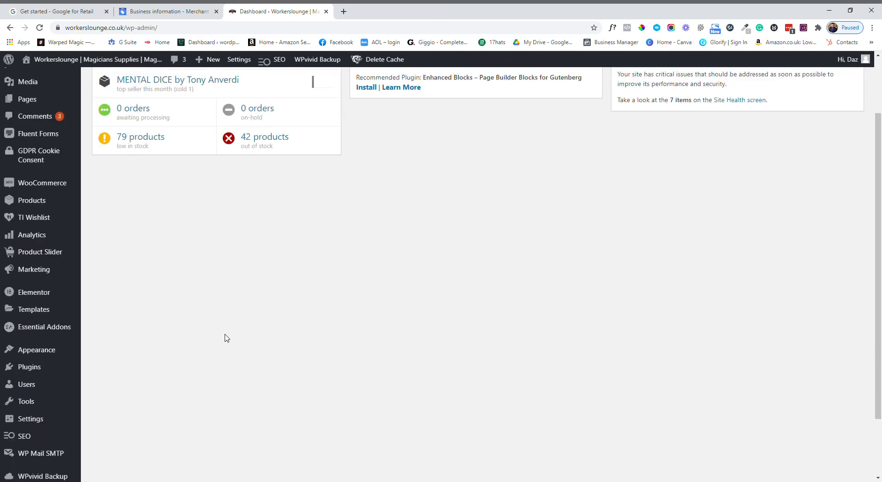
Open the list of installed plugins and check it for a plugin that inserts header code
mouse_move(50, 340)
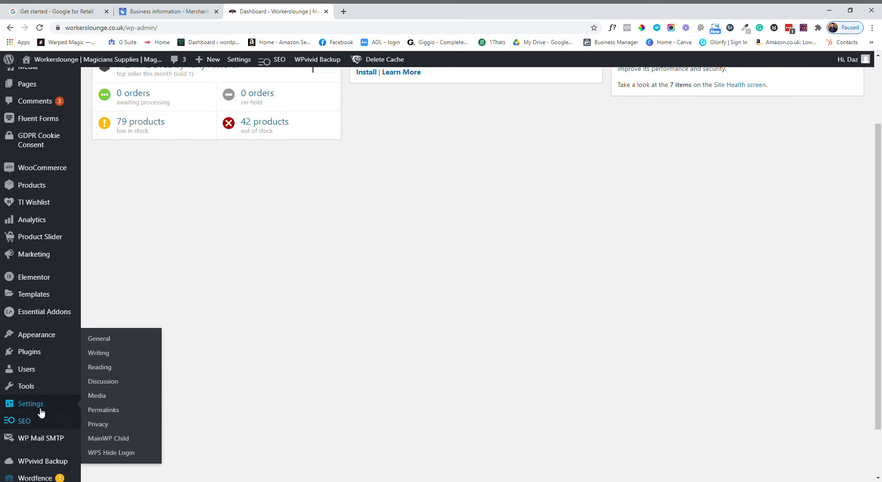
click(95, 357)
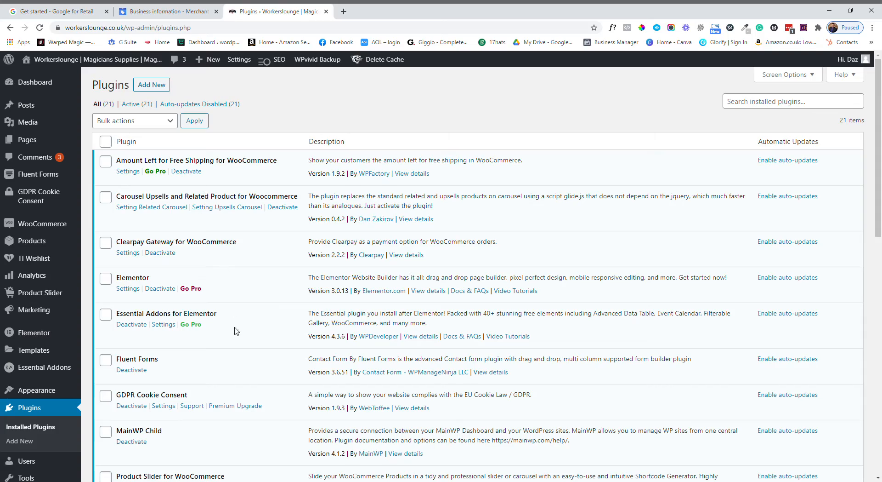
scroll(237, 327, down, 5)
scroll(252, 339, down, 7)
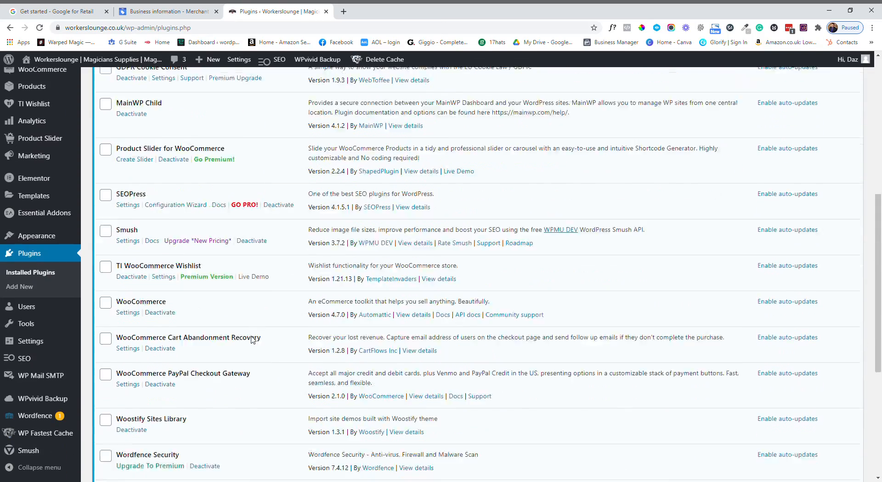
scroll(261, 355, up, 12)
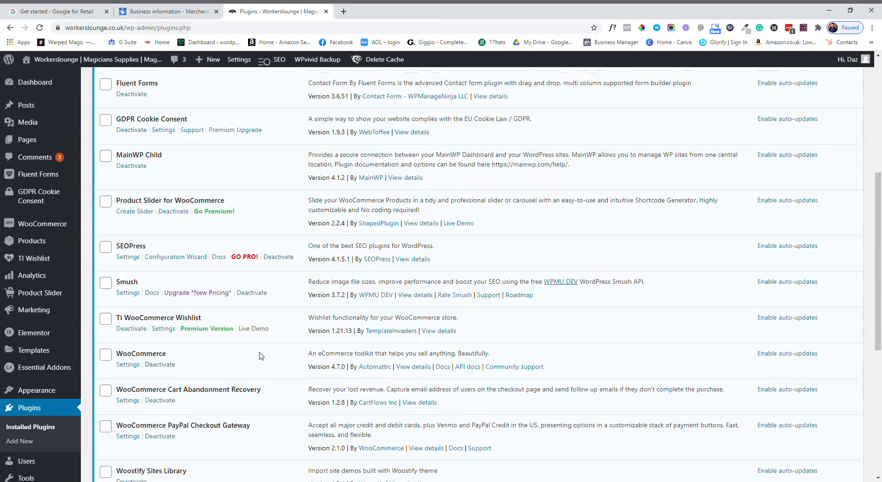
Search the new plugins for "insert header", then install and activate Insert Headers and Footers by WPBeginner
click(150, 87)
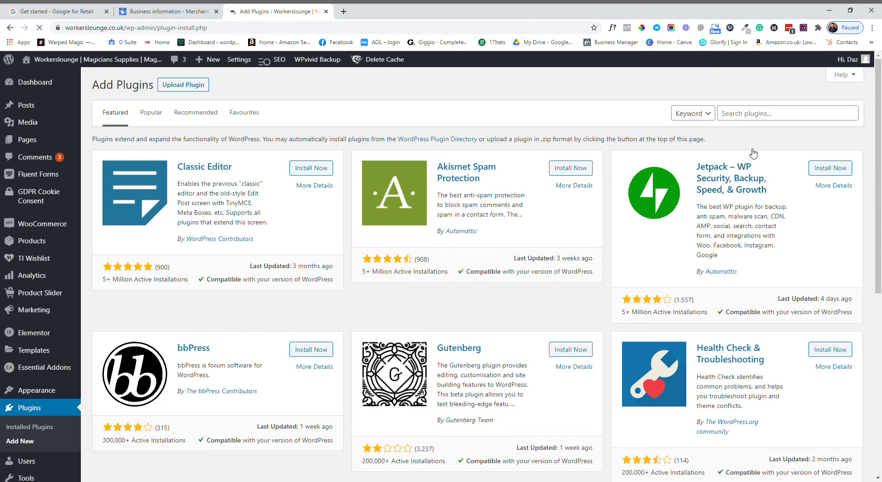
click(758, 118)
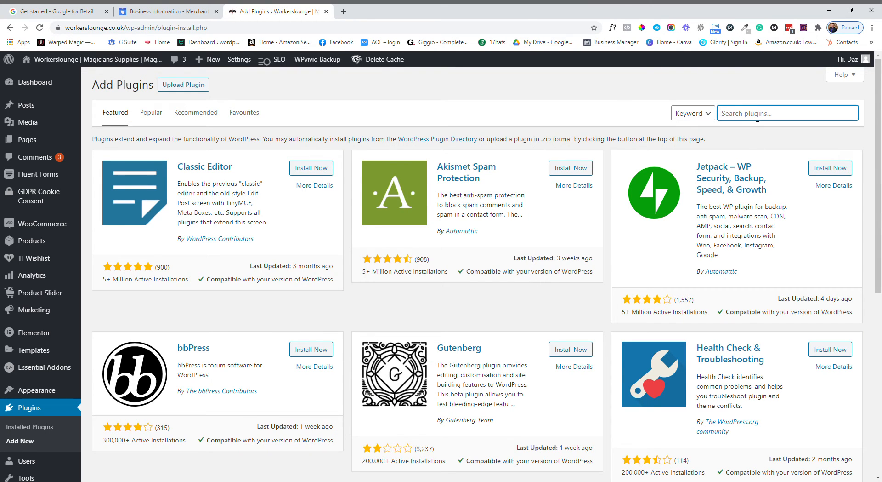
text(insert header)
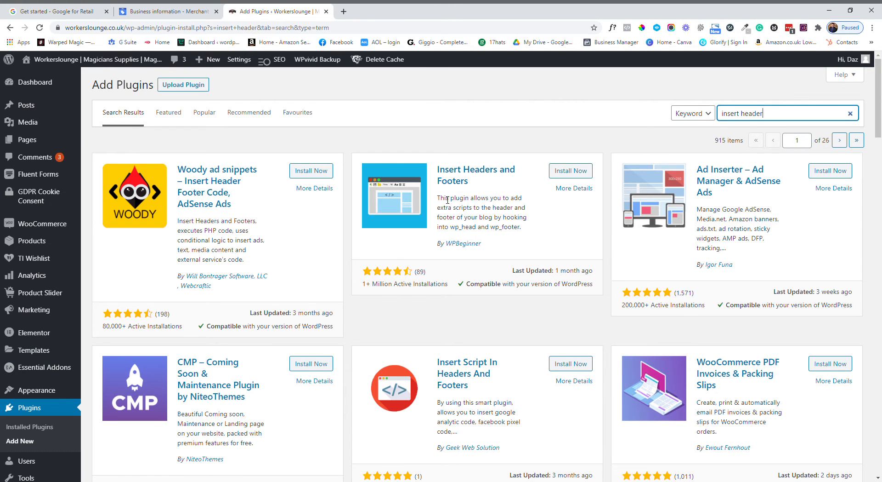
click(567, 171)
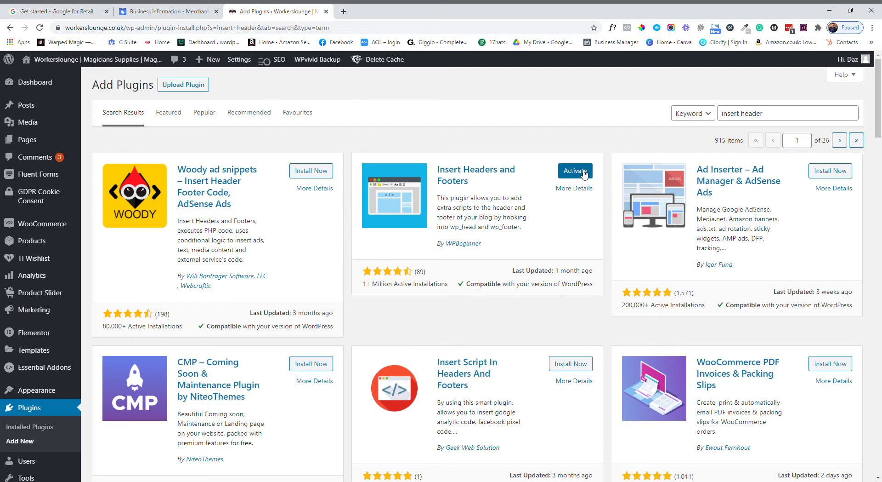
click(584, 173)
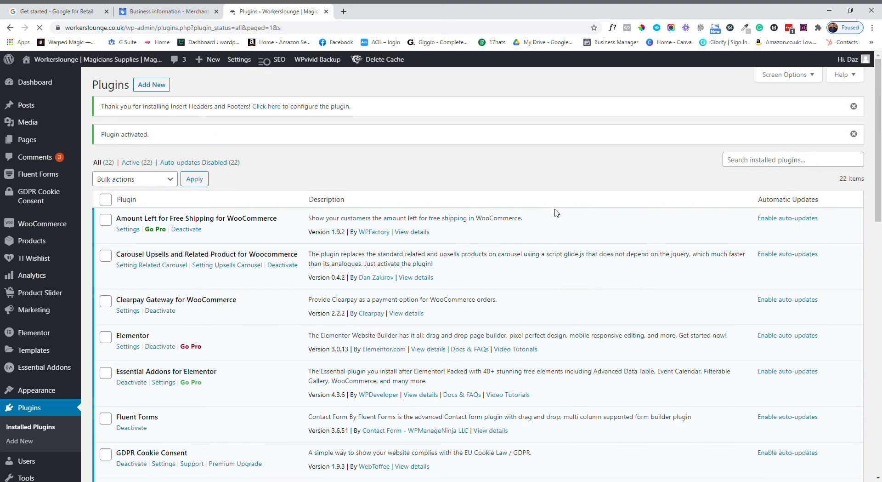
Open the Insert Headers and Footers settings, paste the Google site verification meta tag into the header scripts and save
scroll(46, 336, down, 4)
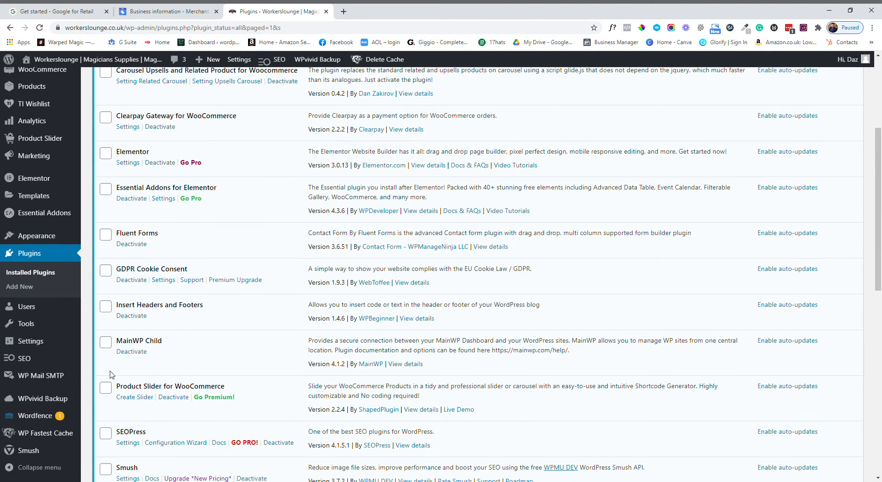
mouse_move(10, 344)
click(102, 416)
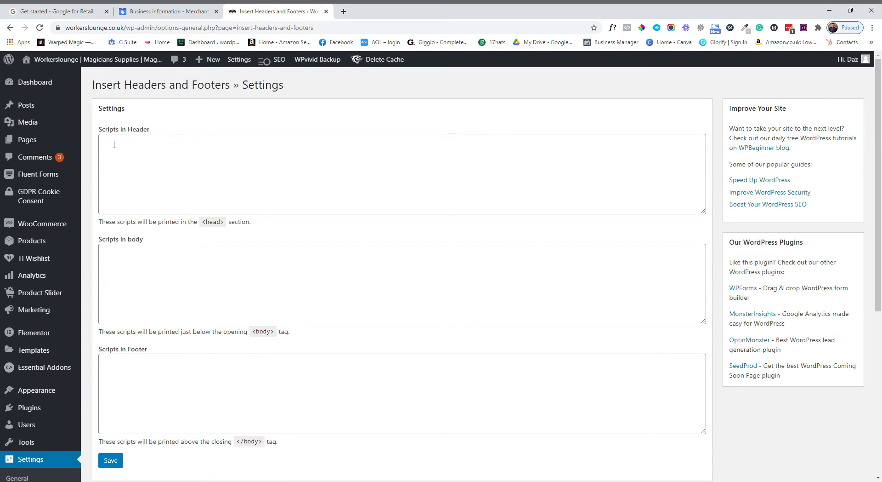
click(117, 144)
key(ctrl+v)
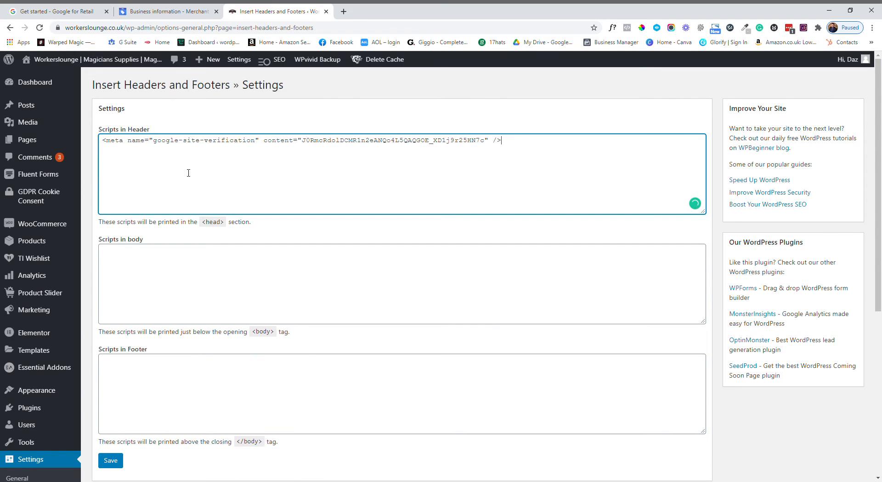
click(114, 465)
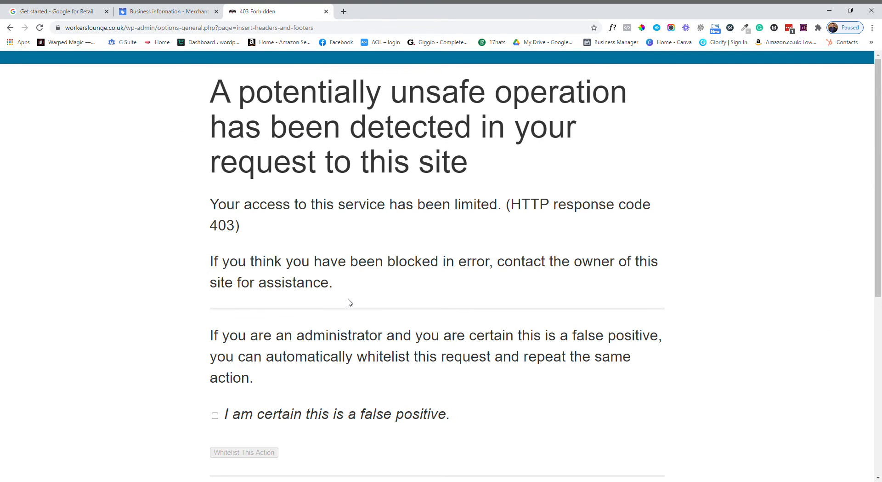
Whitelist the blocked save action as a false positive and reload the page, resubmitting the form
scroll(351, 307, down, 5)
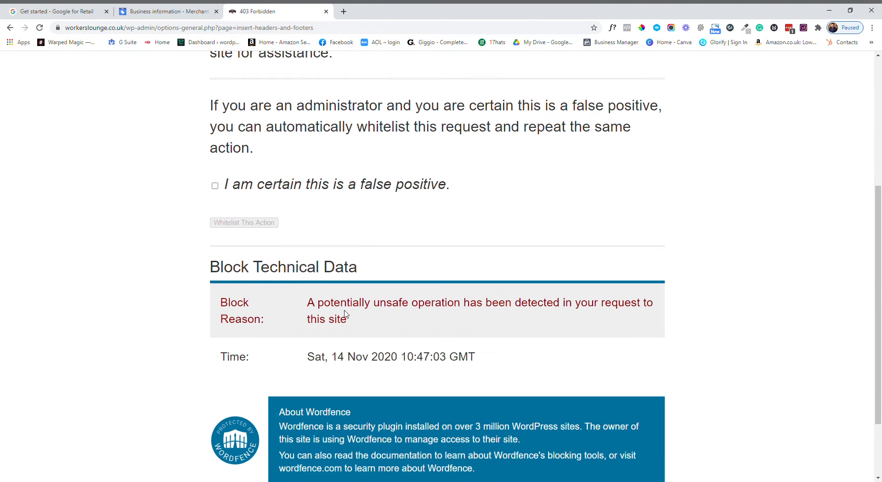
click(216, 186)
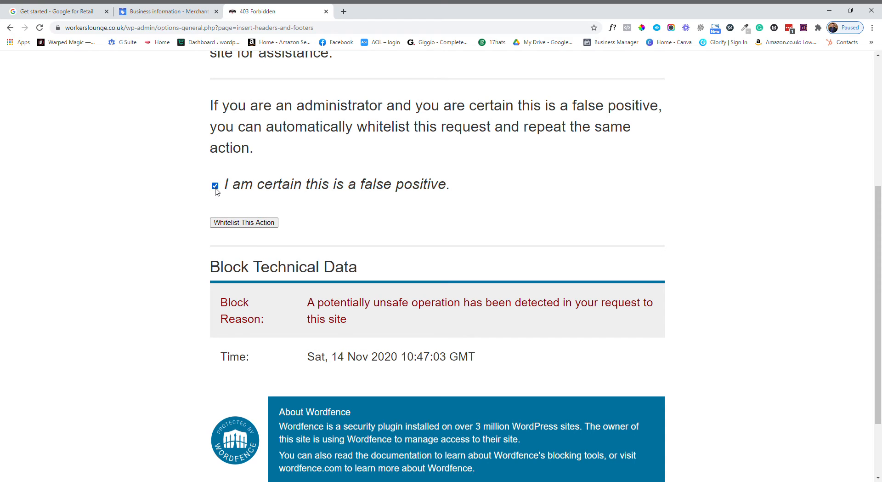
click(242, 222)
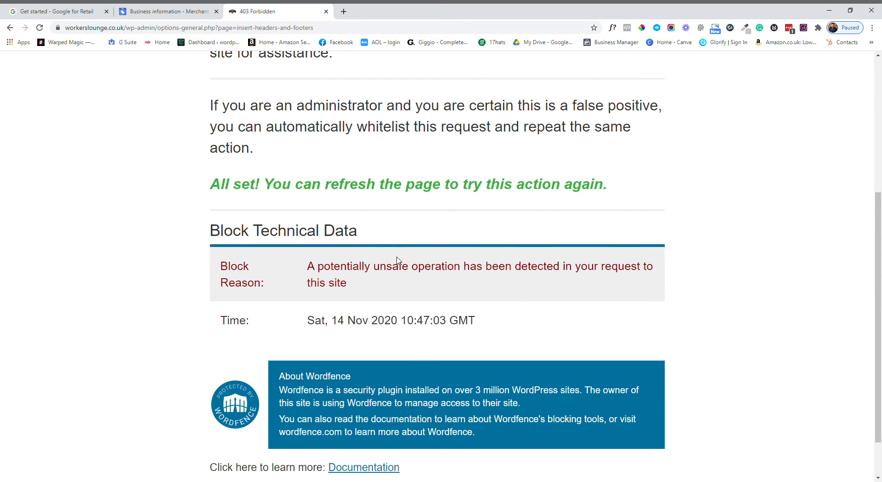
scroll(399, 259, down, 2)
scroll(396, 258, up, 5)
click(40, 29)
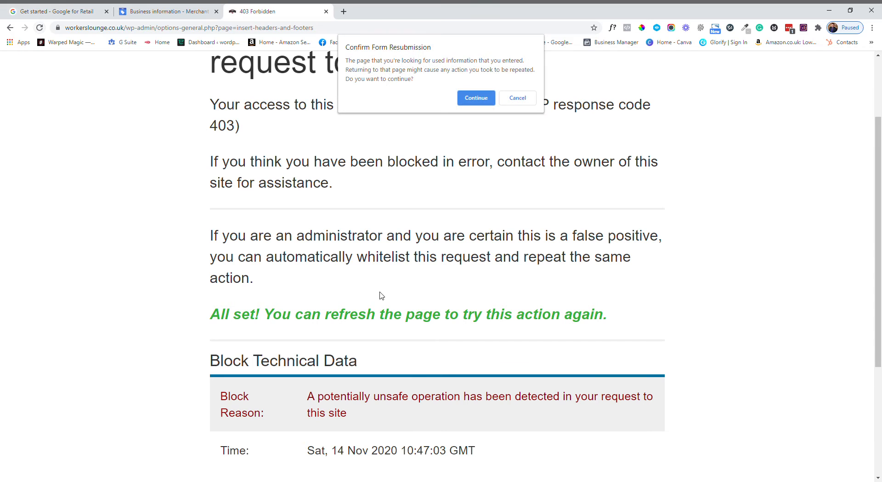
click(469, 98)
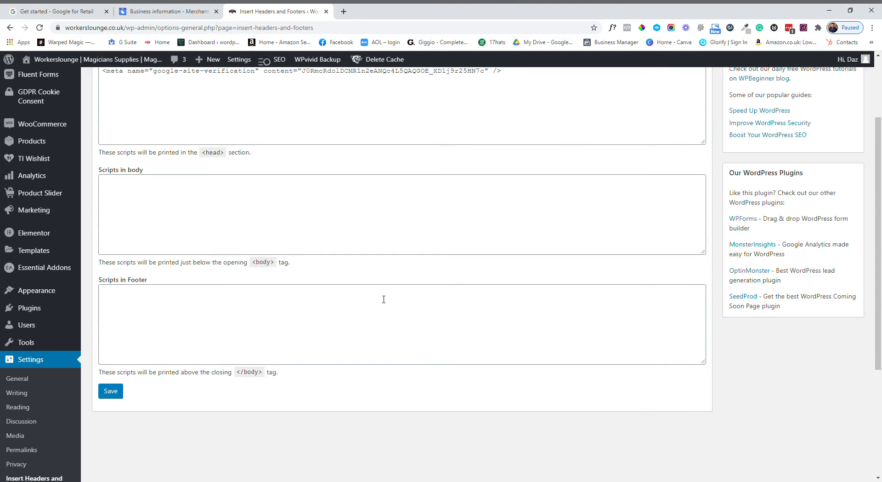
scroll(149, 375, down, 2)
scroll(143, 363, up, 3)
scroll(133, 358, down, 1)
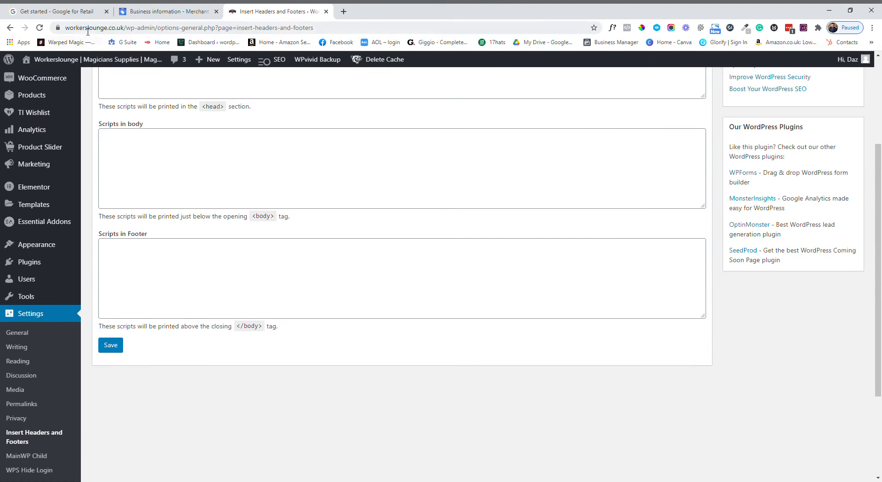
Return to Merchant Center, verify the website URL with the HTML tag method and claim it
click(151, 12)
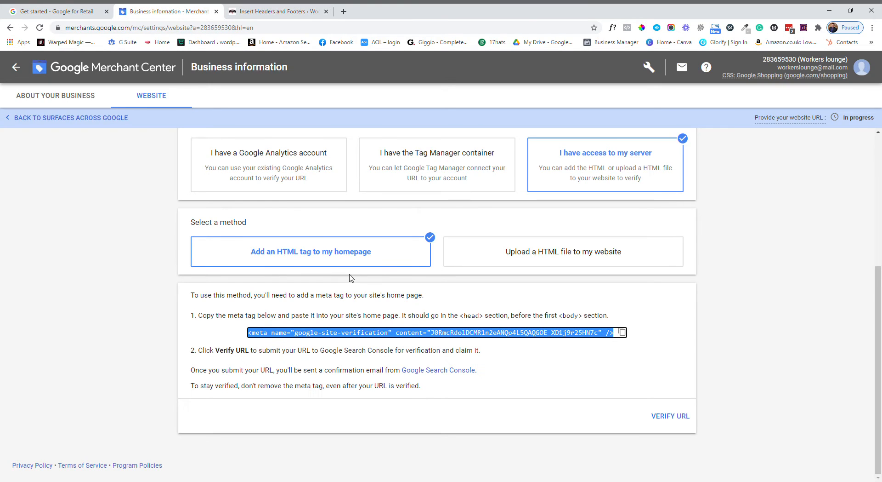
click(676, 416)
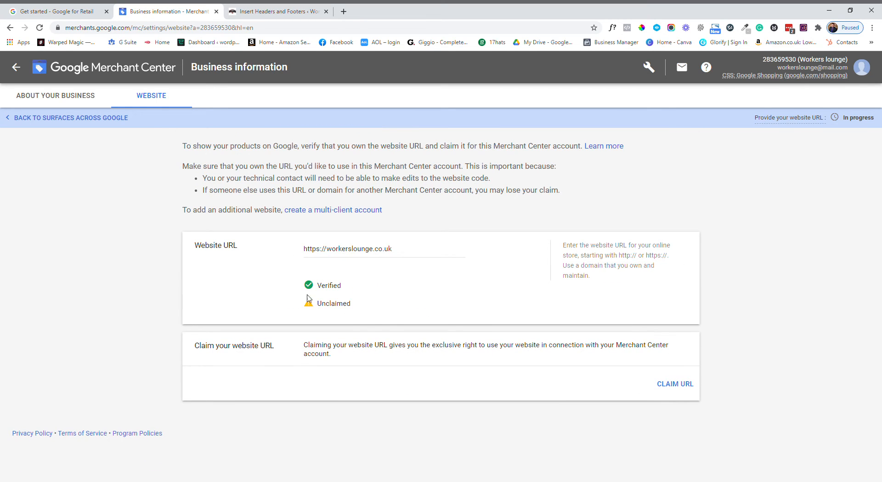
click(654, 391)
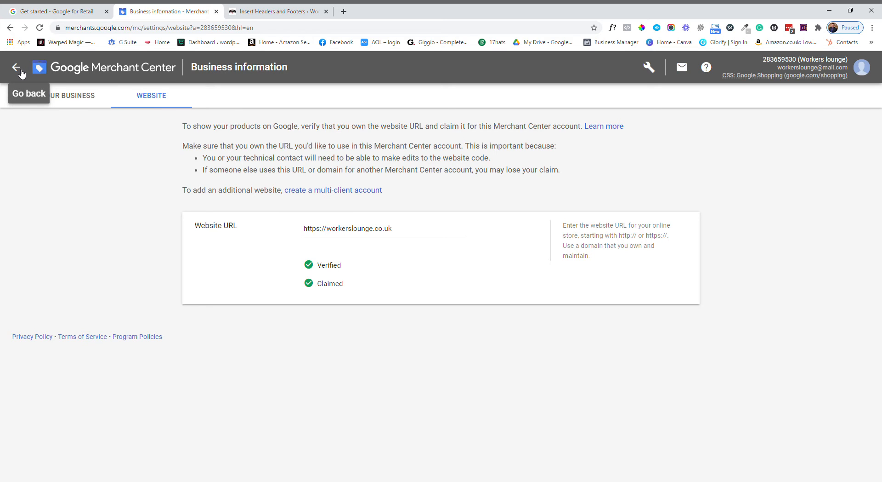
Open the Surfaces across Google setup and declare that its policies have been read and are complied with
click(648, 68)
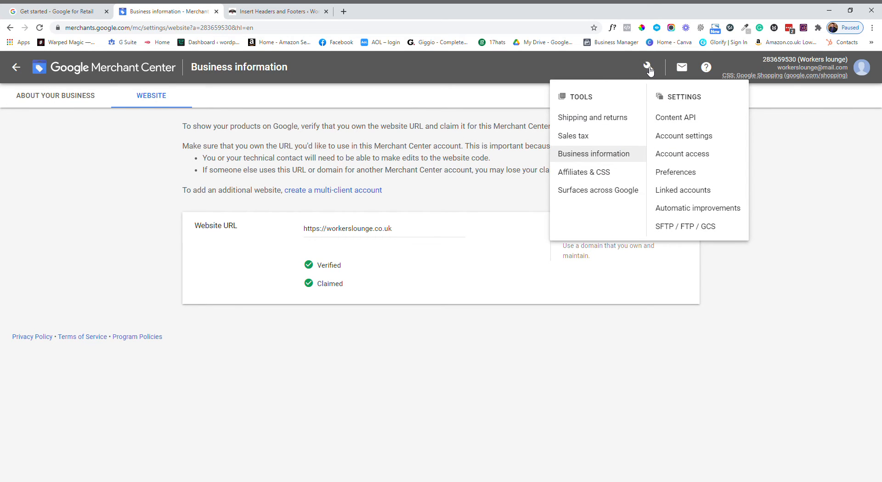
click(625, 190)
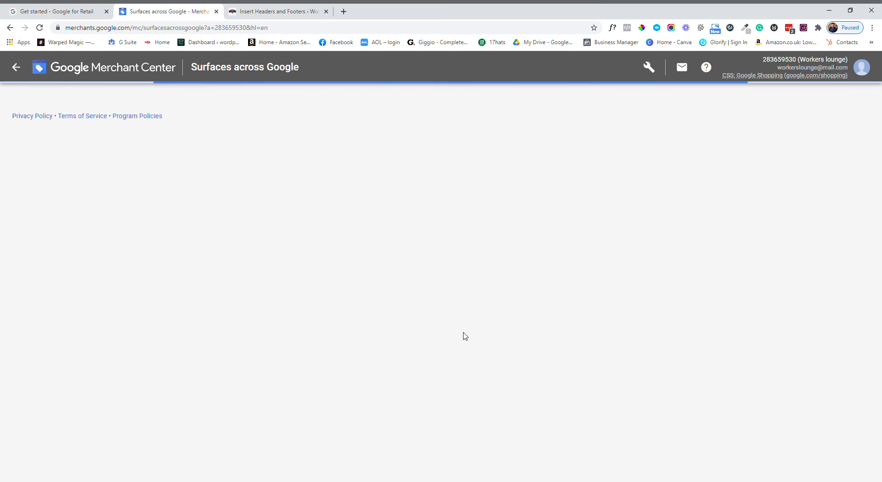
scroll(466, 335, down, 2)
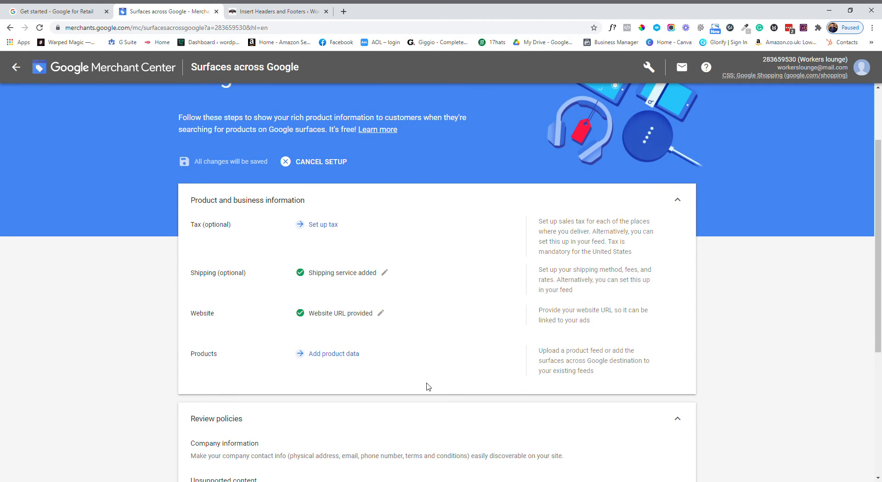
scroll(429, 386, down, 4)
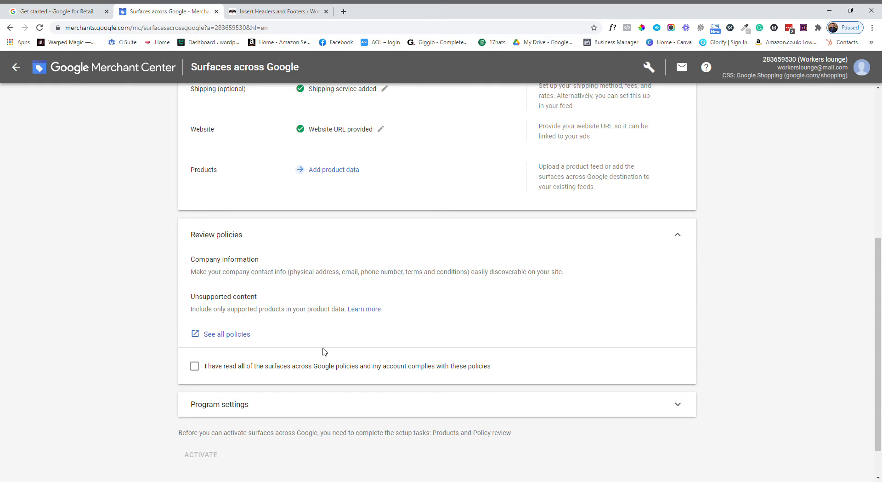
click(194, 366)
scroll(315, 401, down, 1)
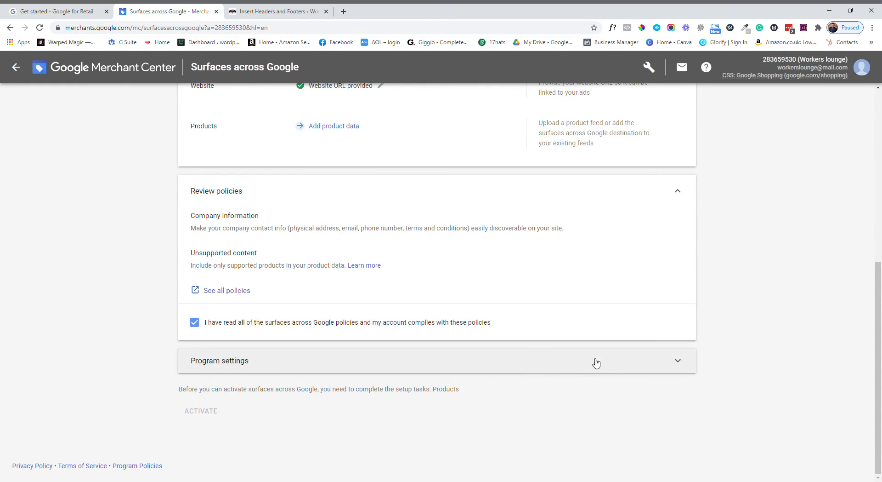
Expand the program settings, then open the Delivery Info page on the Workers Lounge site and copy its address
click(602, 360)
scroll(522, 403, down, 1)
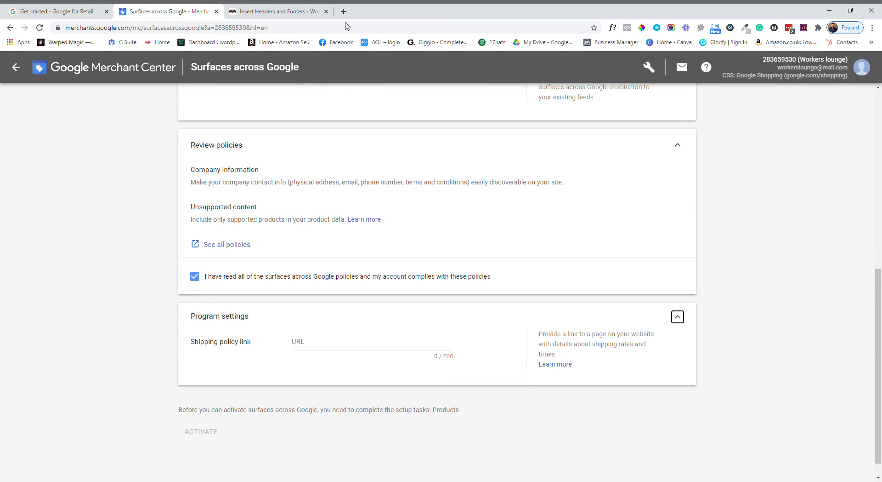
click(292, 12)
click(45, 77)
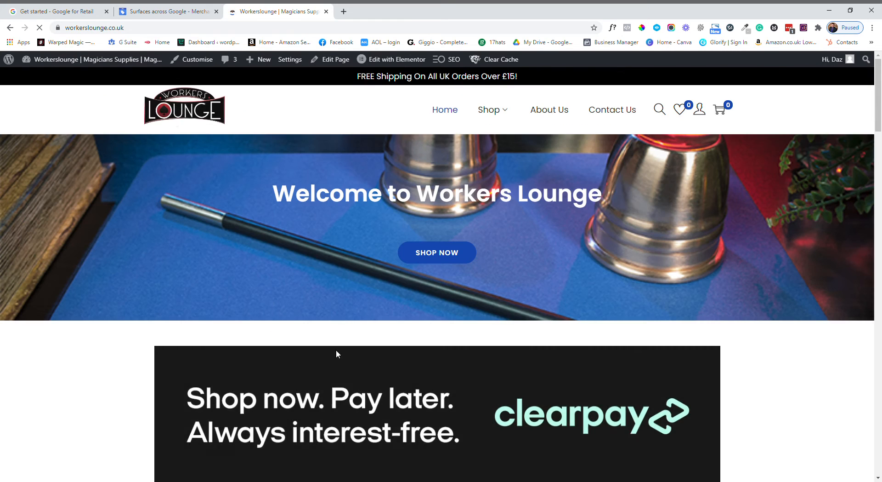
scroll(335, 356, down, 6)
scroll(333, 361, down, 20)
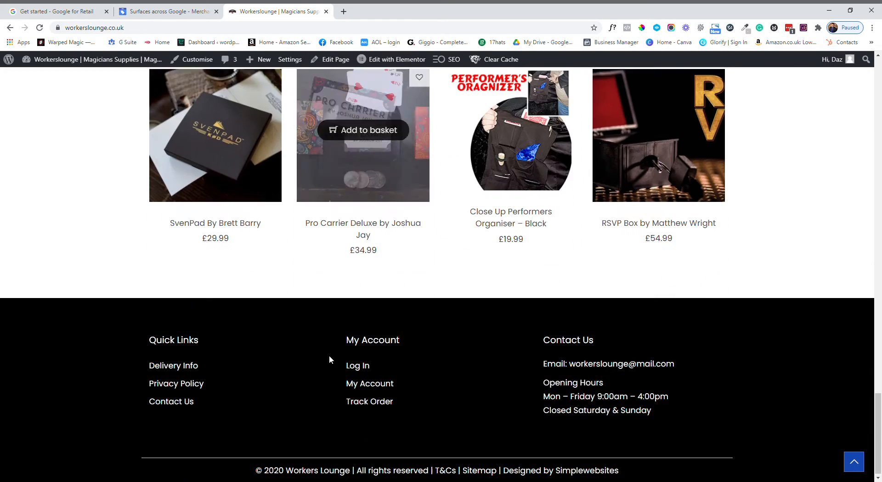
click(173, 364)
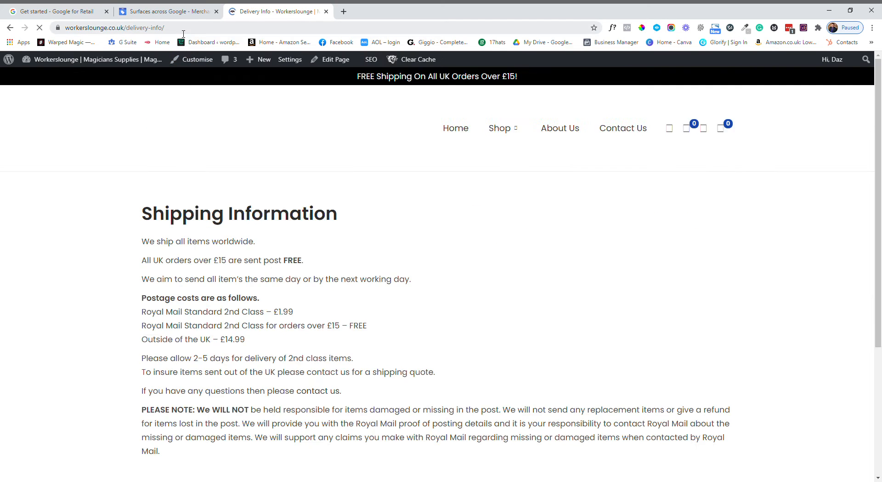
click(184, 30)
key(ctrl+c)
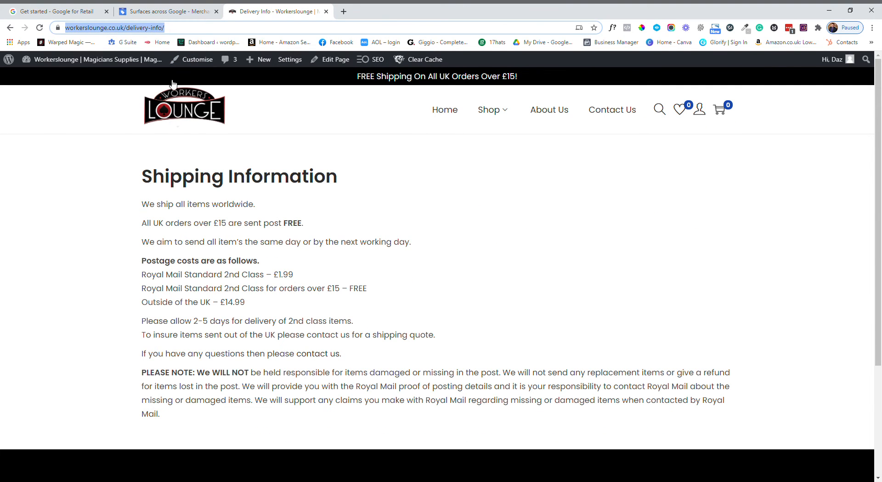
click(165, 11)
click(299, 341)
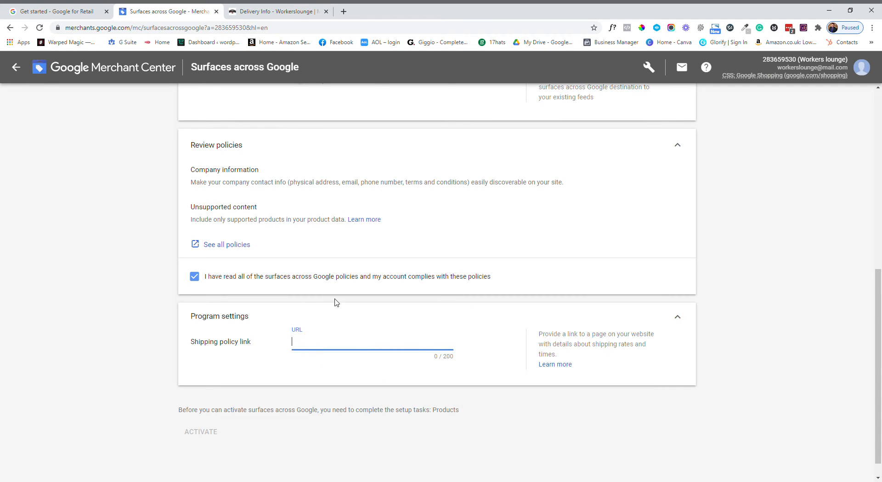
key(ctrl+v)
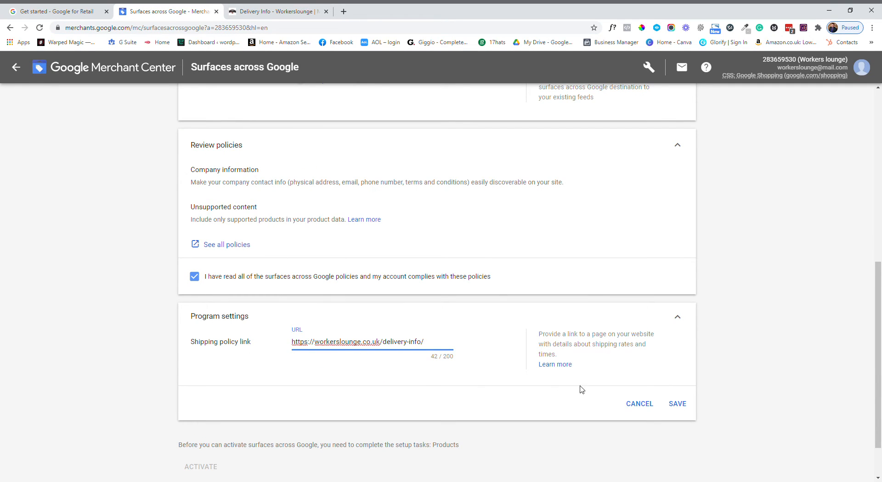
click(678, 404)
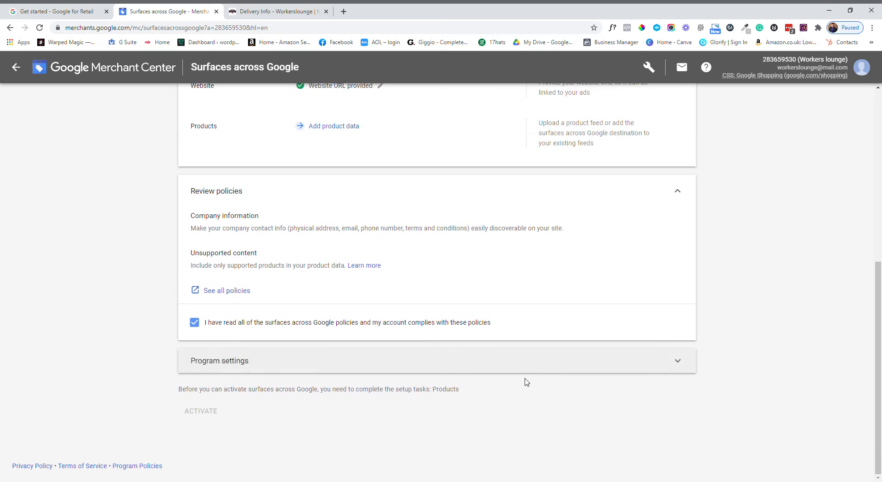
In the account settings, set the display language to English (United Kingdom) and save
scroll(526, 382, up, 7)
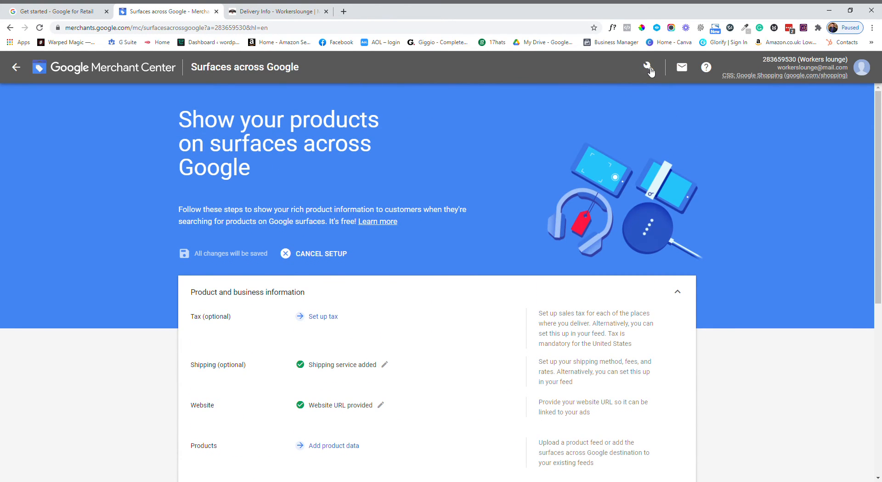
click(649, 68)
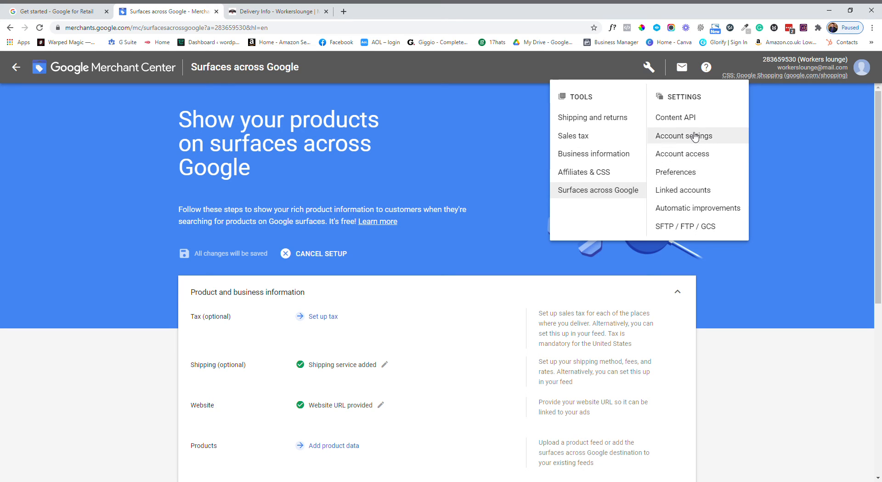
click(695, 136)
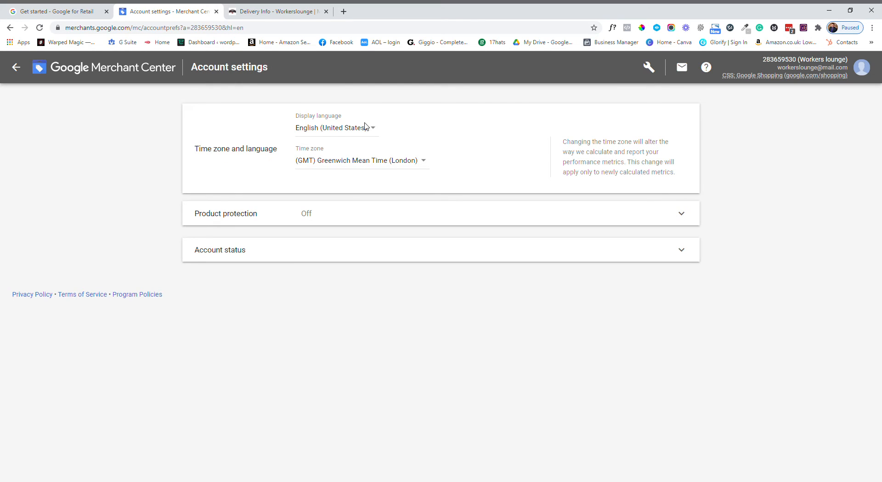
click(366, 131)
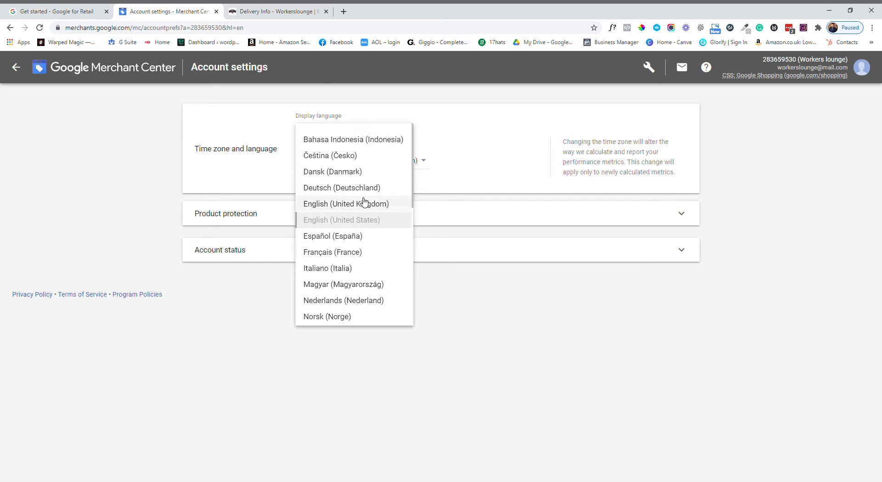
click(362, 204)
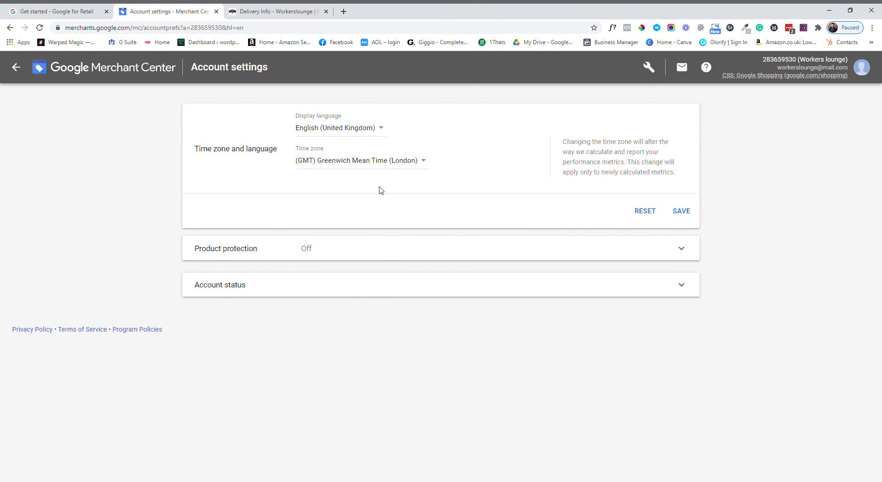
click(372, 281)
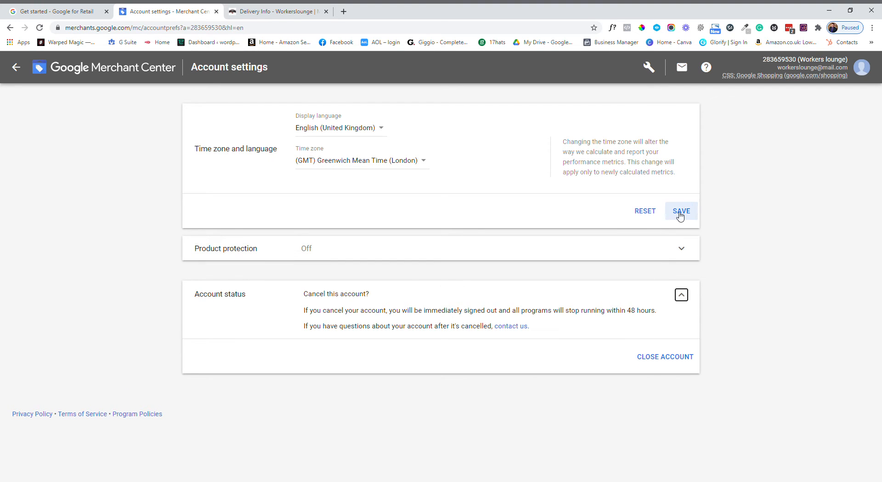
click(678, 212)
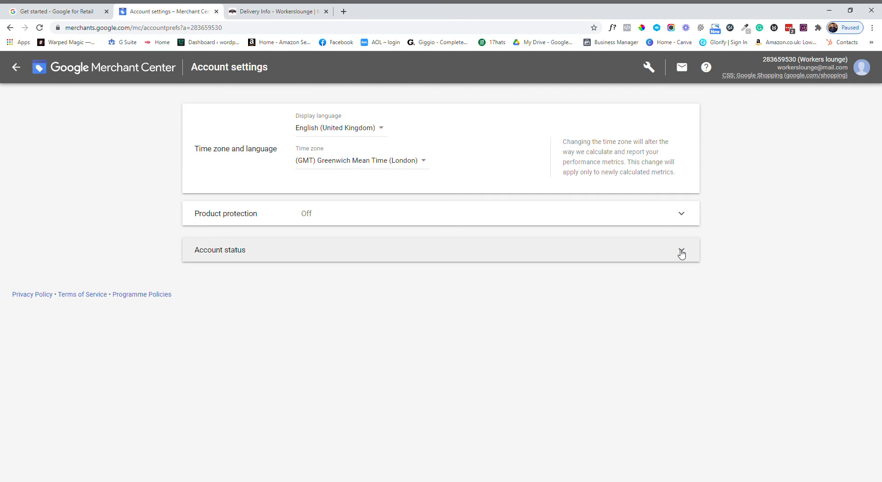
Look at the account status options, then open the account access page with its users and email contacts
click(682, 253)
click(657, 70)
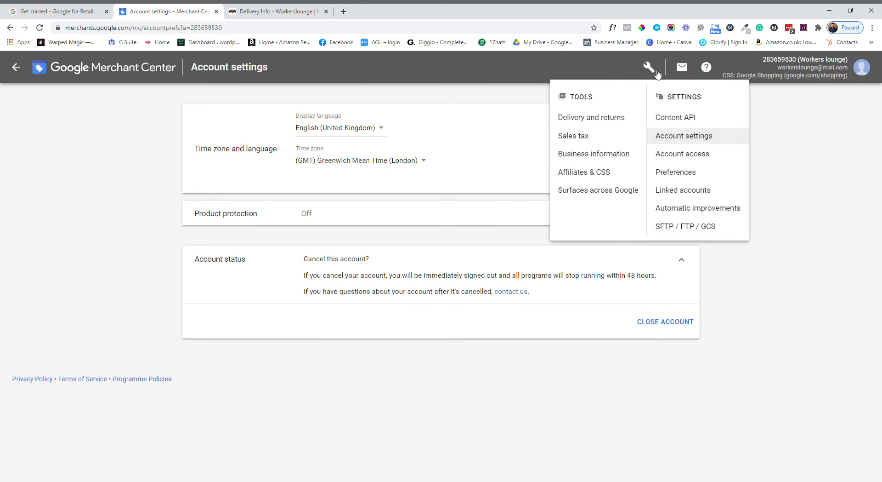
click(681, 154)
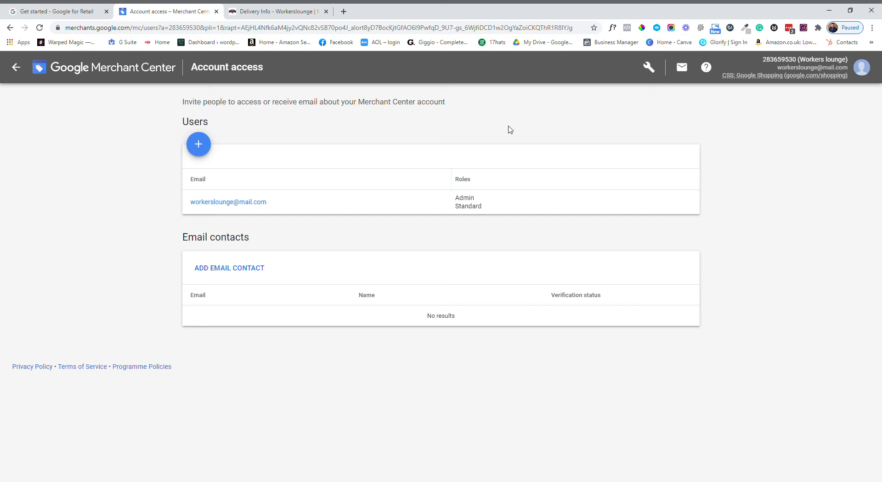
Open the business information settings, then open the Contact Us page on the Workers Lounge site and copy its address
click(649, 69)
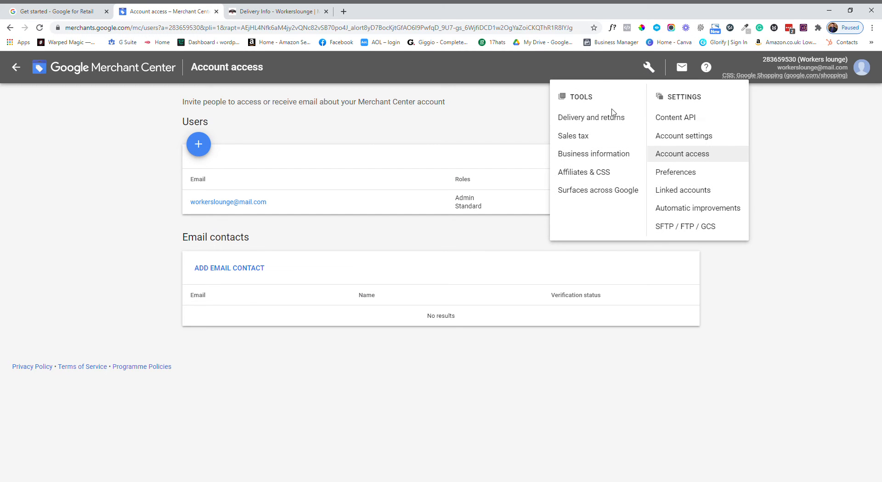
click(603, 156)
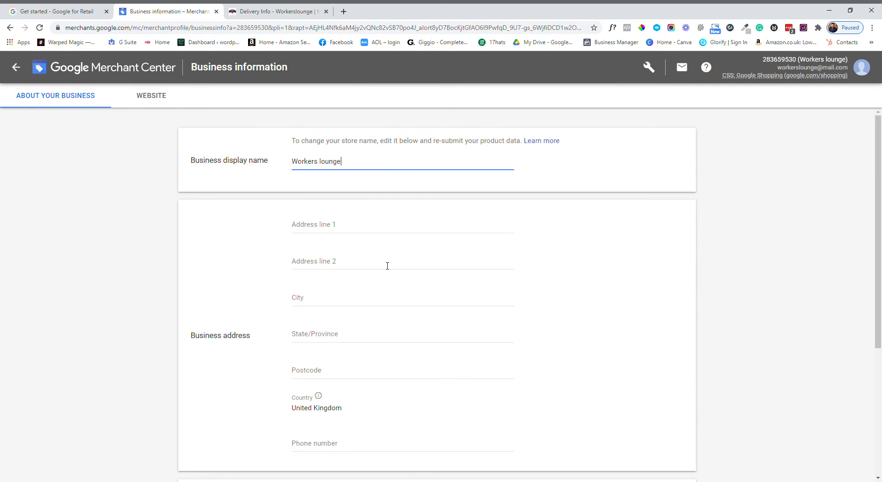
scroll(375, 339, down, 5)
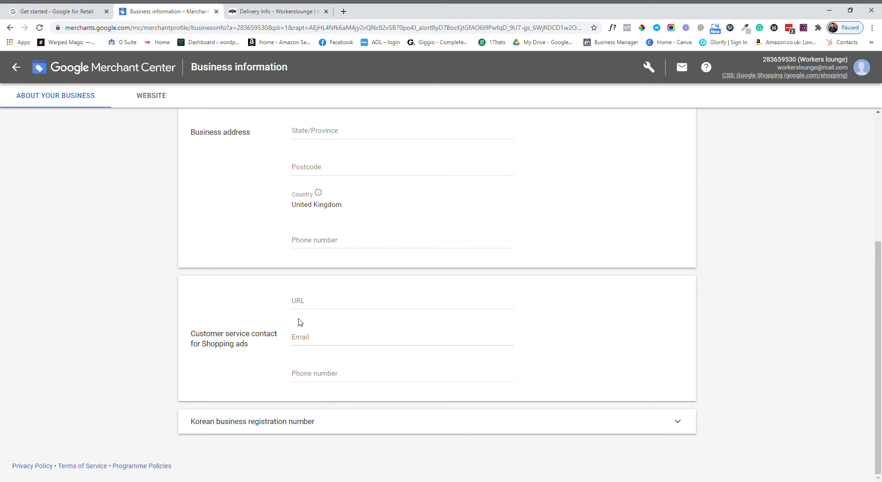
click(260, 12)
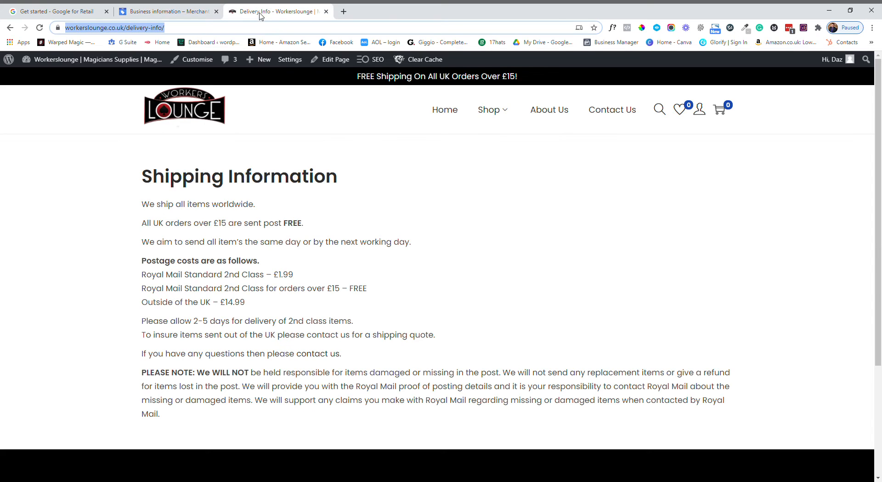
click(612, 113)
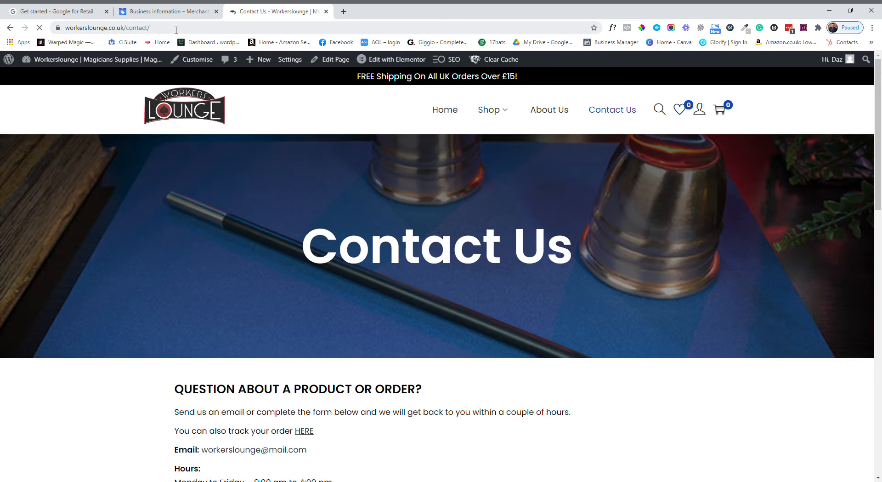
click(204, 32)
key(ctrl+c)
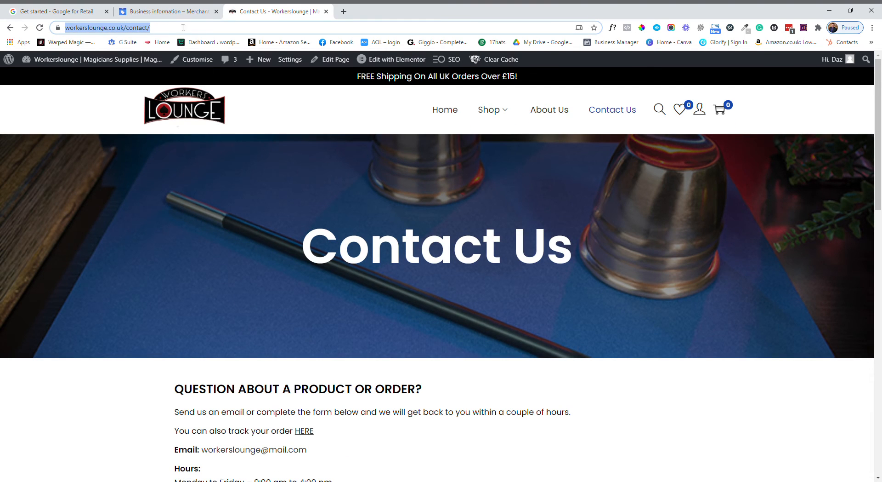
click(170, 12)
click(317, 299)
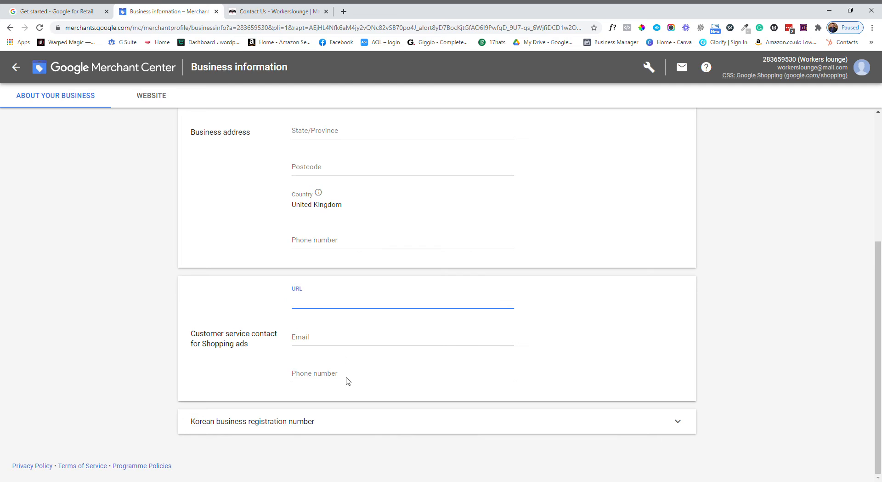
key(ctrl+v)
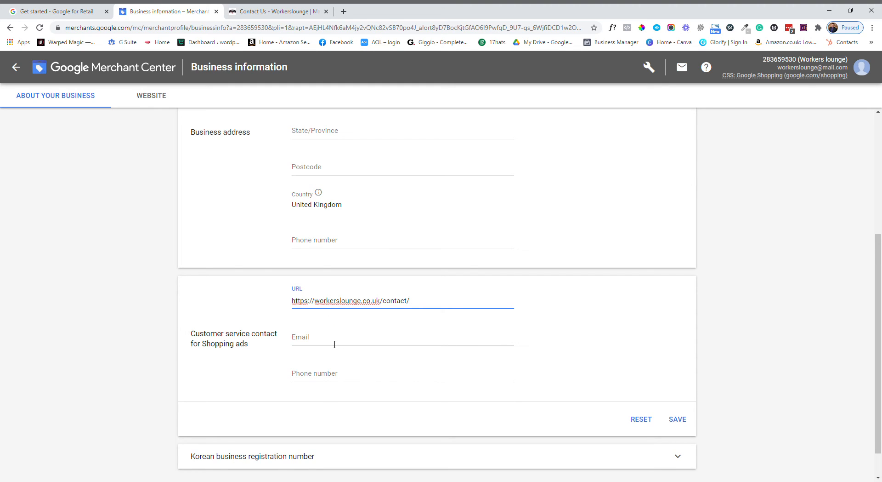
click(334, 344)
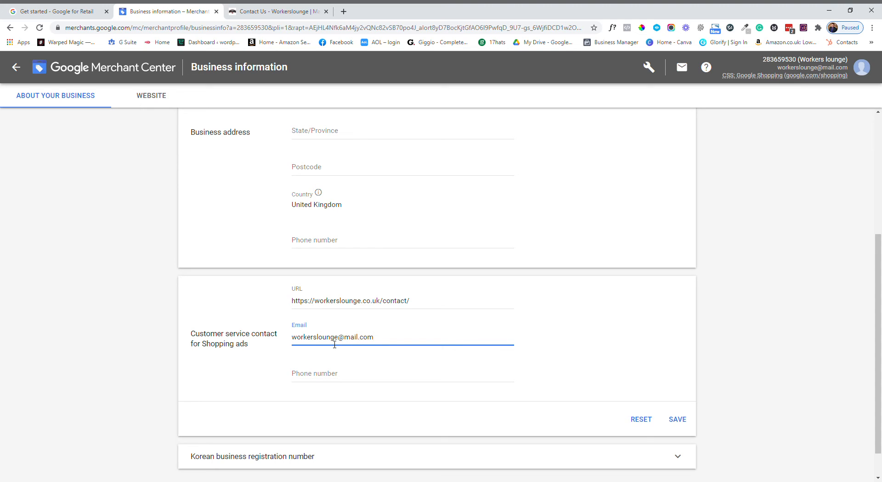
click(677, 419)
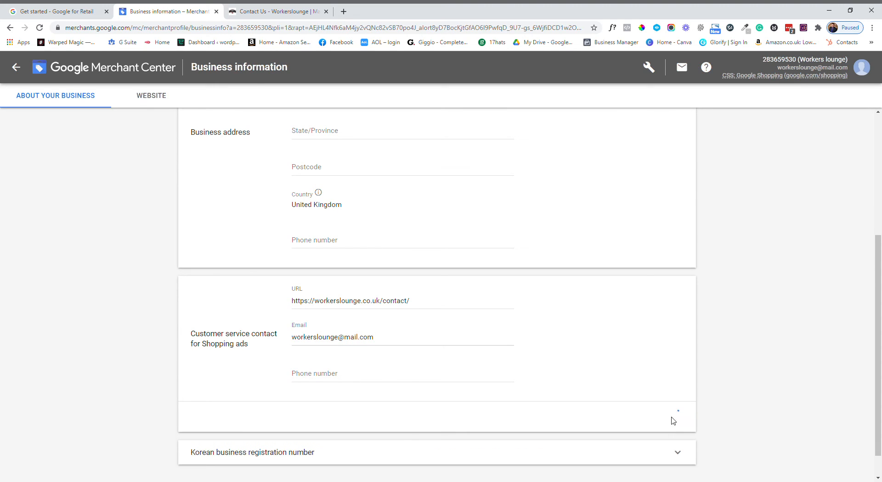
scroll(403, 377, up, 3)
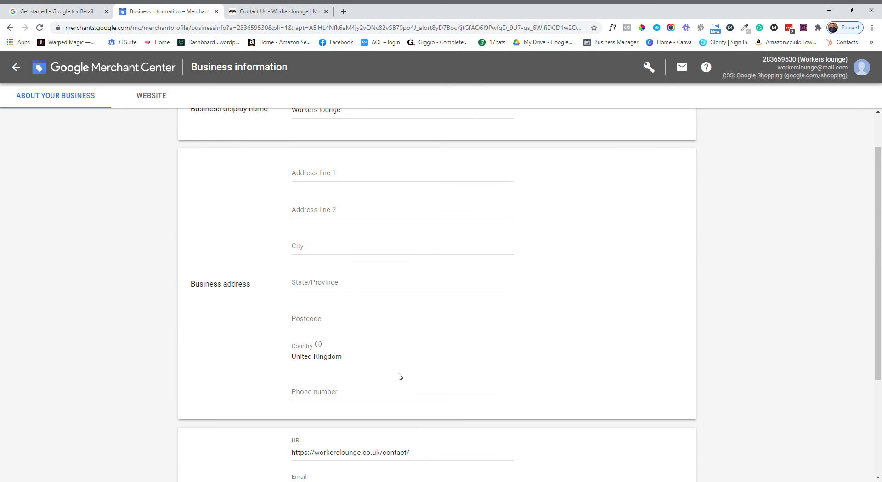
scroll(365, 313, up, 1)
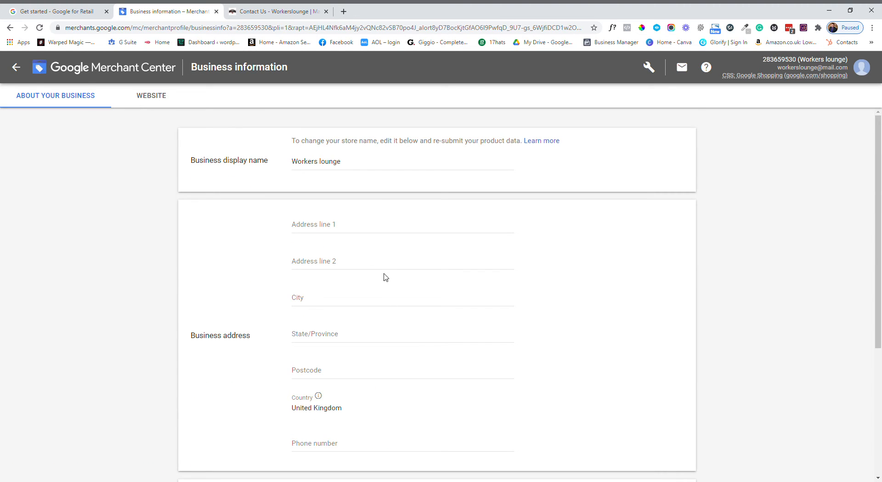
Open the Surfaces across Google setup, review its requirements and start adding product data
click(649, 68)
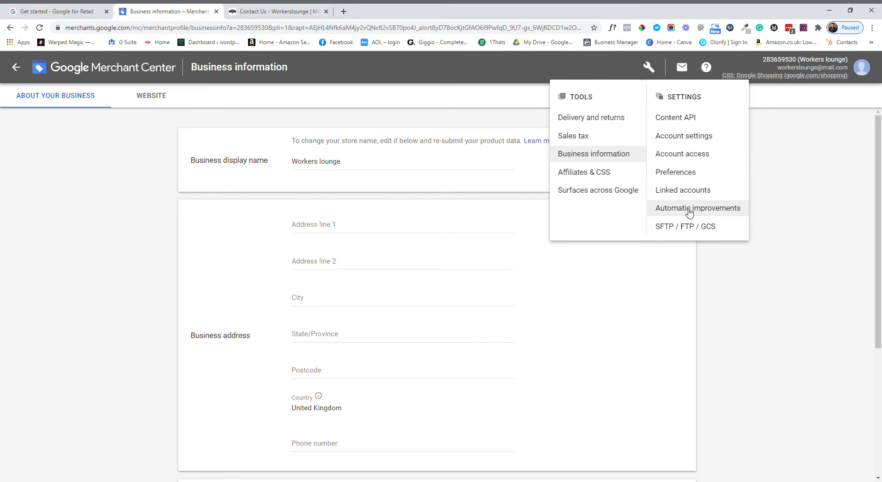
click(605, 190)
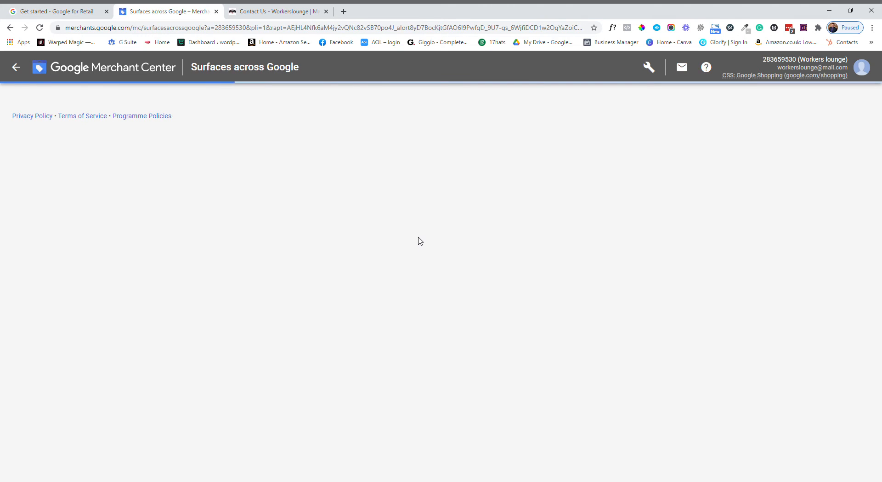
scroll(400, 252, down, 3)
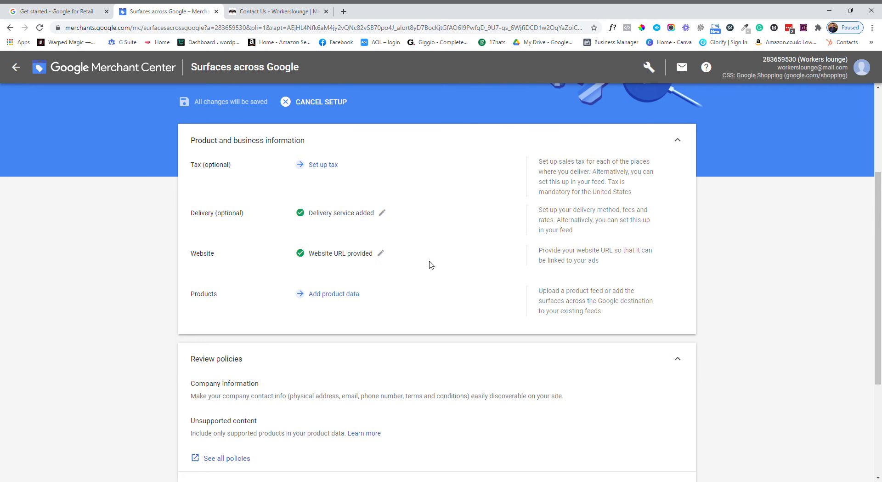
scroll(431, 265, down, 3)
scroll(431, 265, up, 3)
click(351, 297)
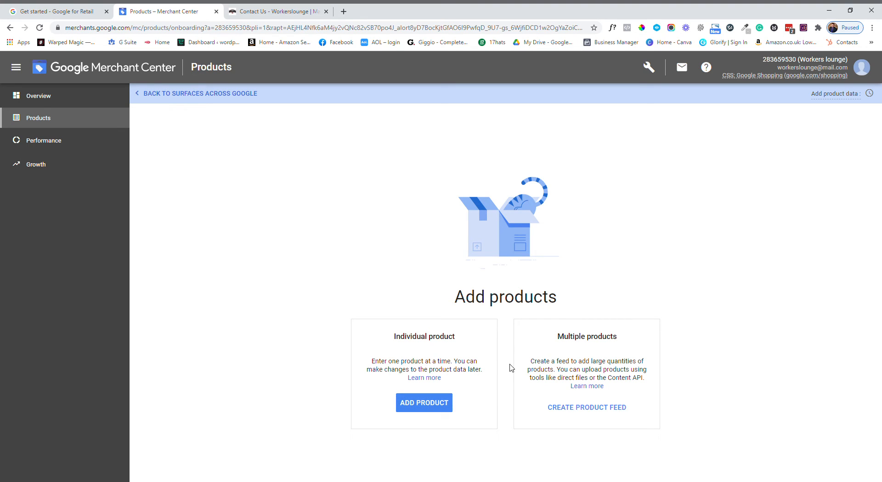
Start a product feed for multiple products with United Kingdom, English and the Surfaces across Google destination, and continue
click(608, 408)
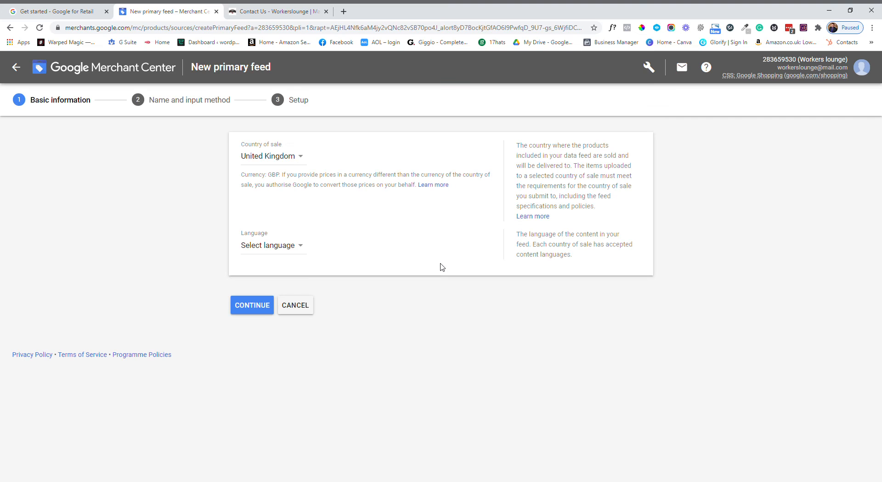
click(304, 251)
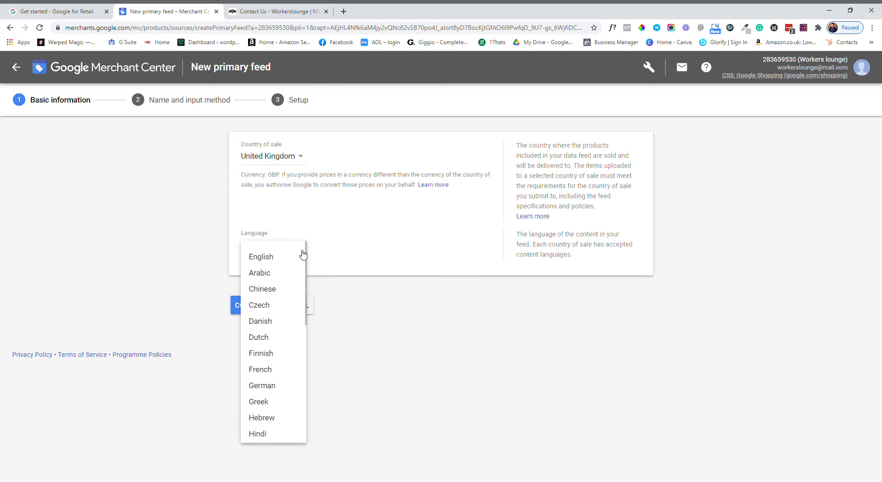
click(269, 258)
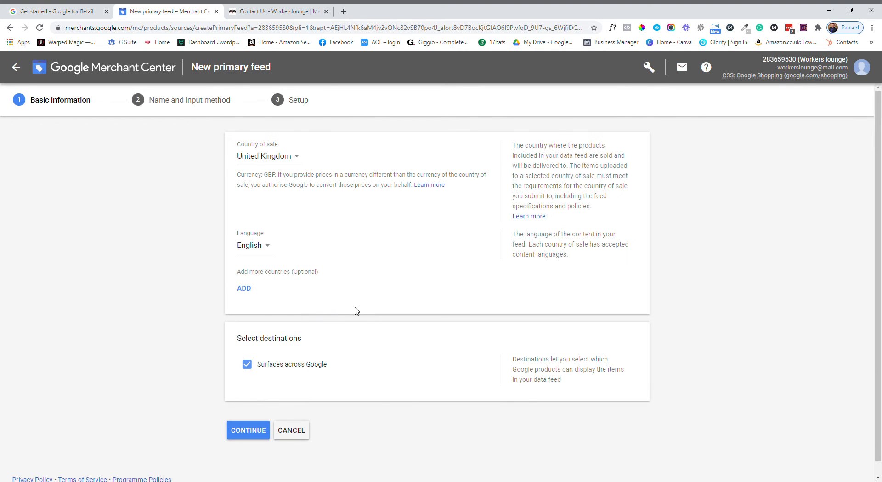
scroll(361, 312, down, 1)
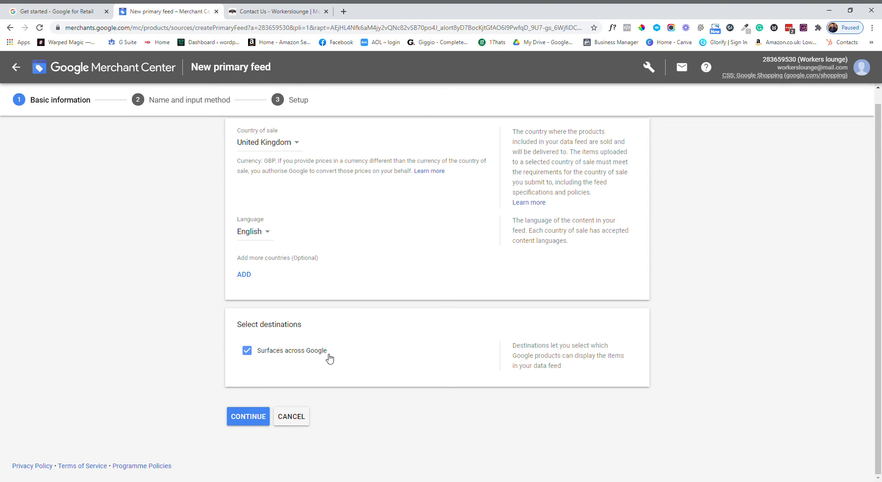
click(248, 416)
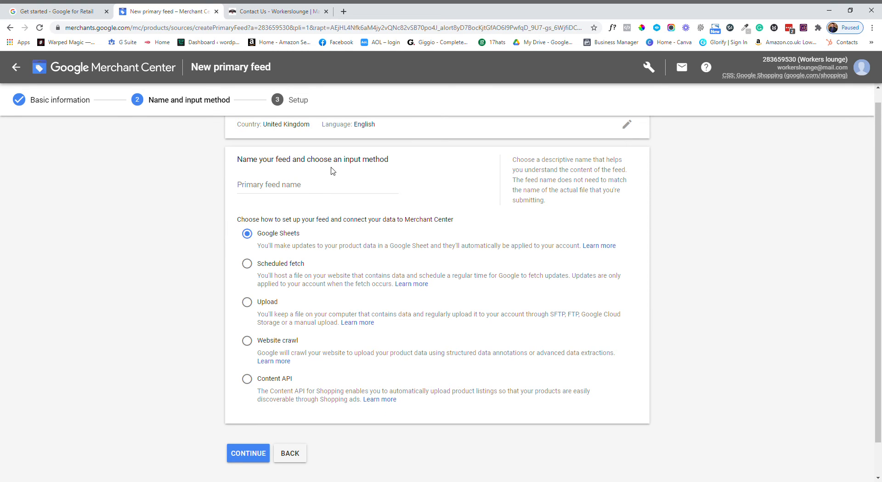
Name the primary feed "All Products Workerslounge"
scroll(370, 269, up, 1)
click(315, 204)
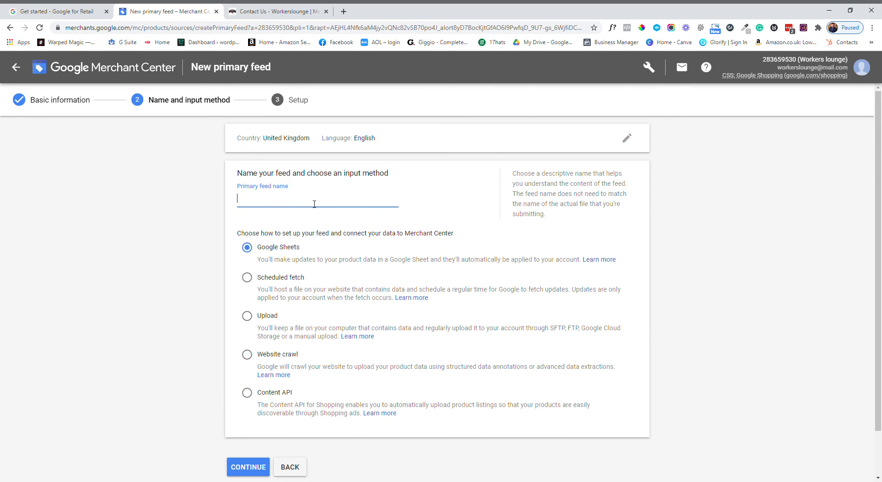
text(A)
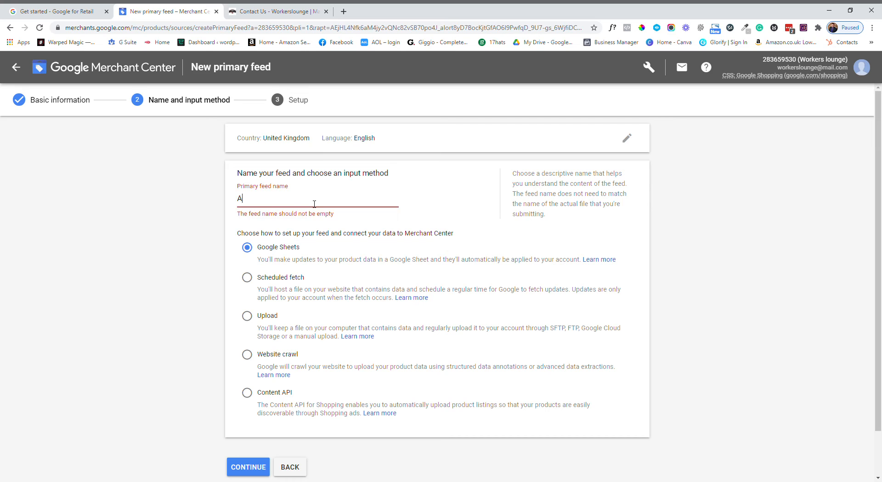
text(ll Produc)
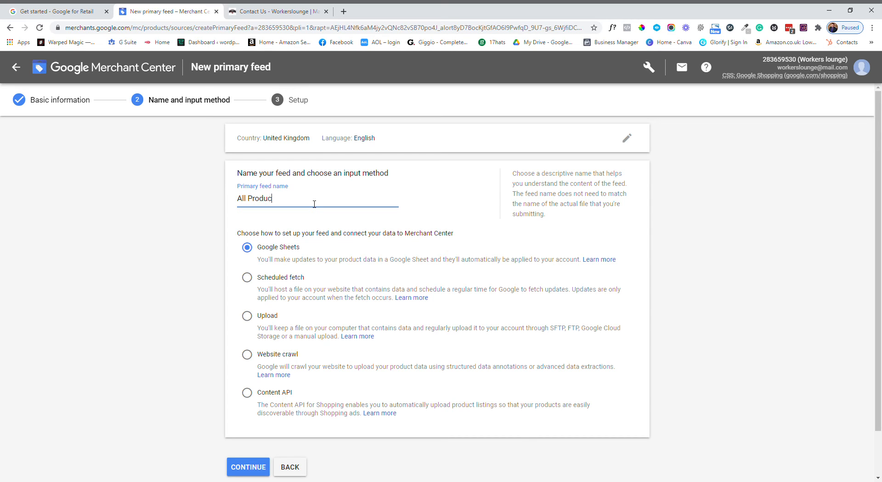
key(BackSpace)
key(BackSpace)
Choose Website crawl as the feed's input method, create the feed and dismiss the notice about linking platforms
scroll(329, 232, down, 1)
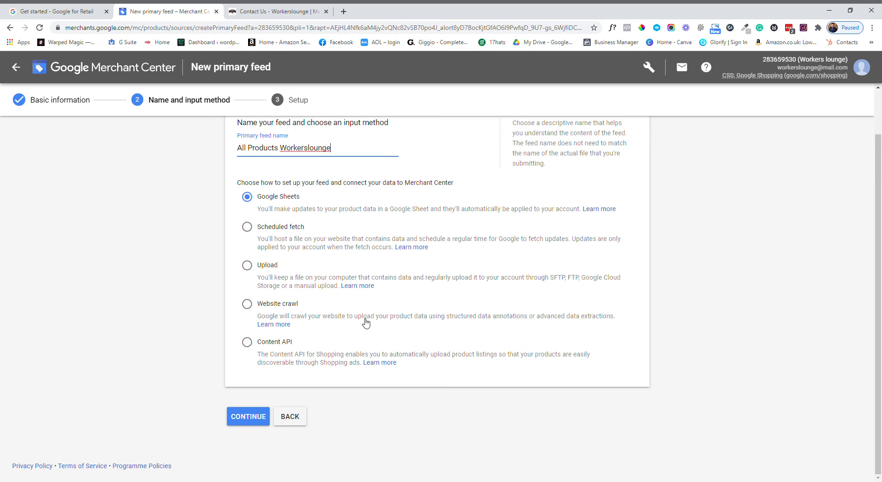
scroll(399, 266, up, 1)
scroll(363, 308, down, 1)
click(247, 303)
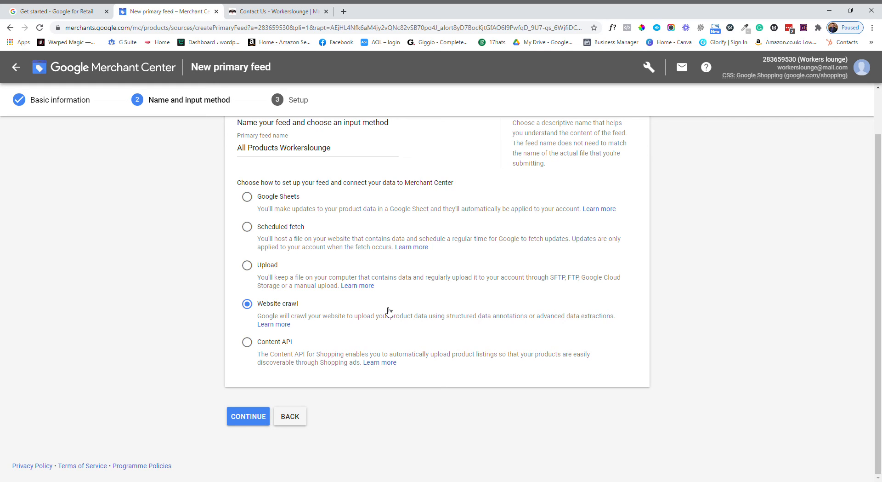
scroll(336, 304, up, 2)
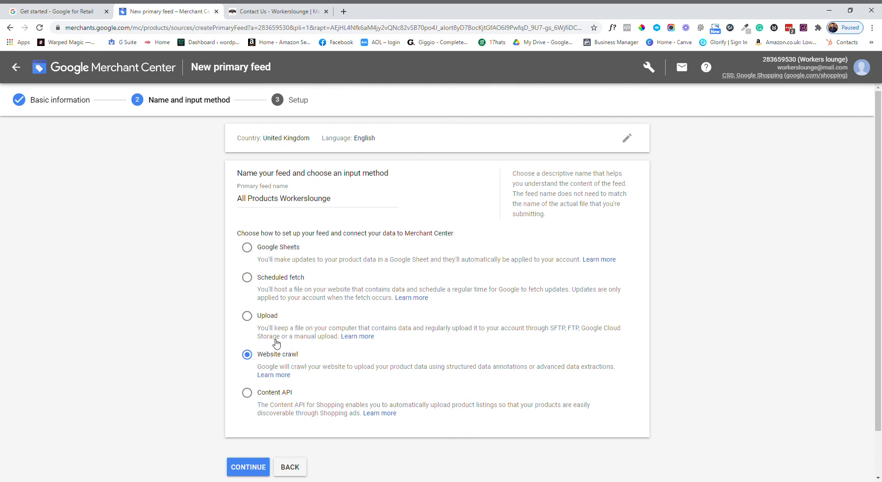
scroll(354, 366, down, 2)
click(249, 419)
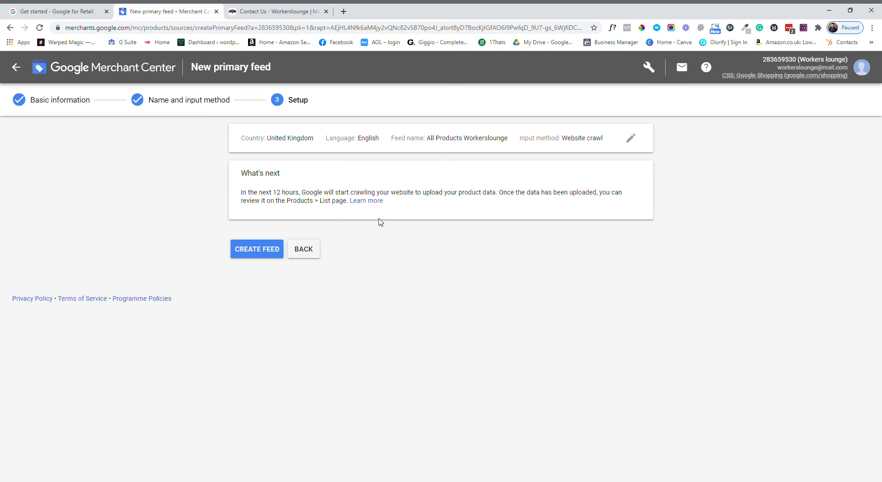
click(259, 248)
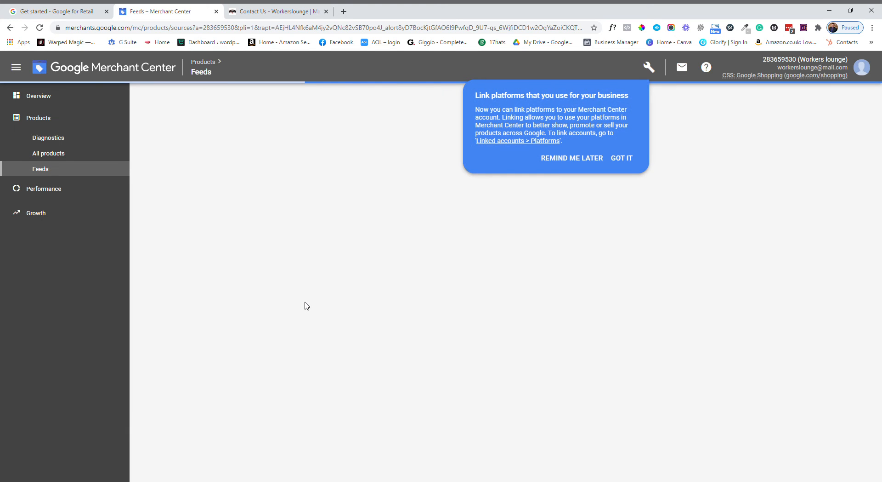
click(628, 158)
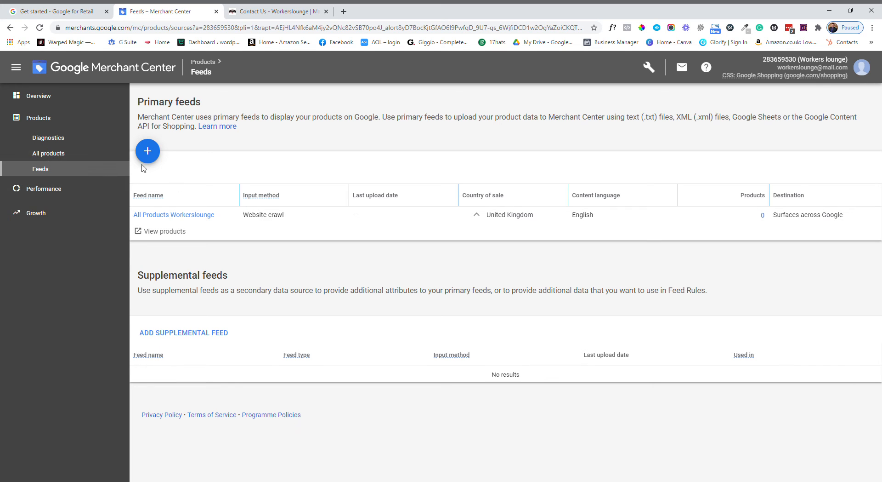
Check the website's verification and claim status from the overview alert, then look through the account overview
click(77, 70)
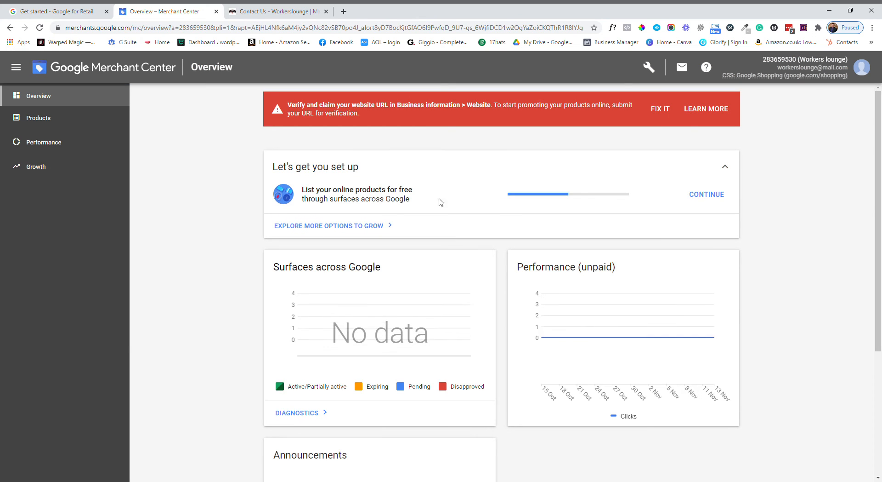
click(664, 109)
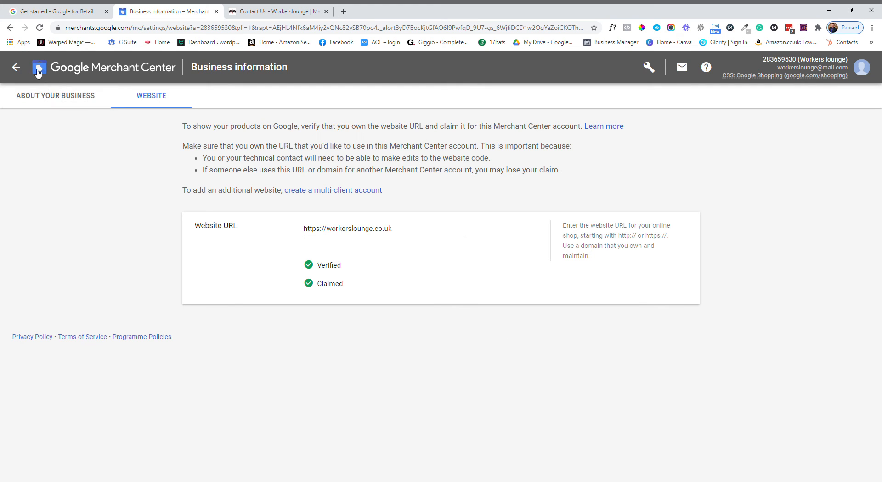
click(84, 69)
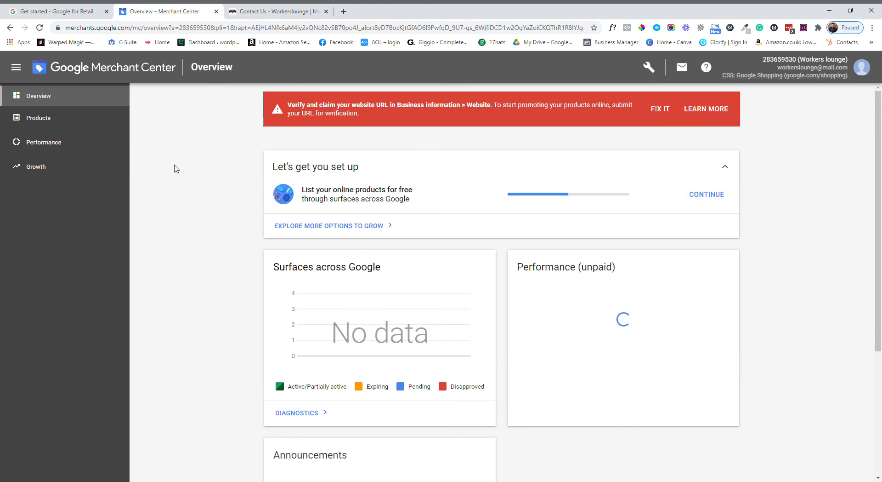
scroll(415, 285, down, 3)
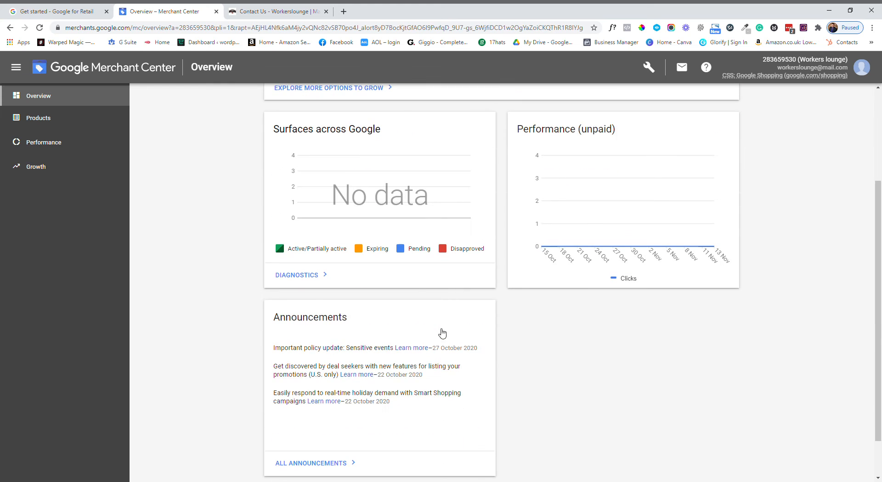
scroll(350, 368, down, 1)
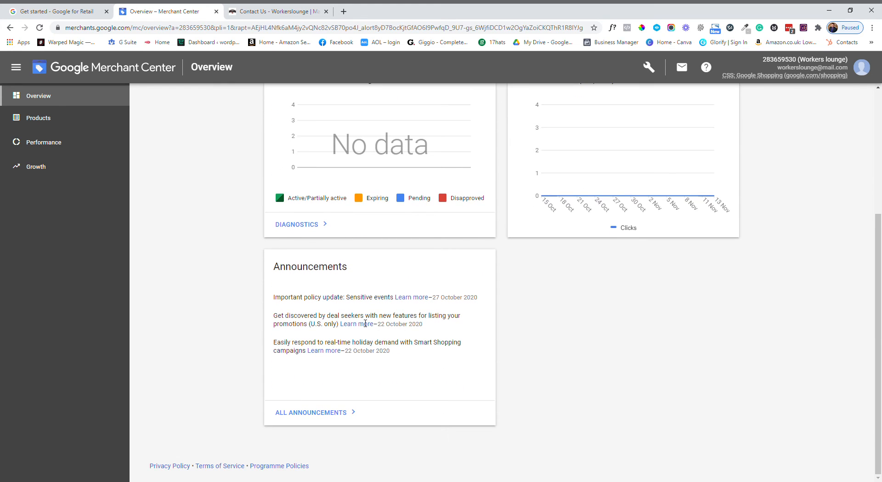
Open the product diagnostics and review the item issues, including the explanation of expiring items
scroll(552, 377, up, 4)
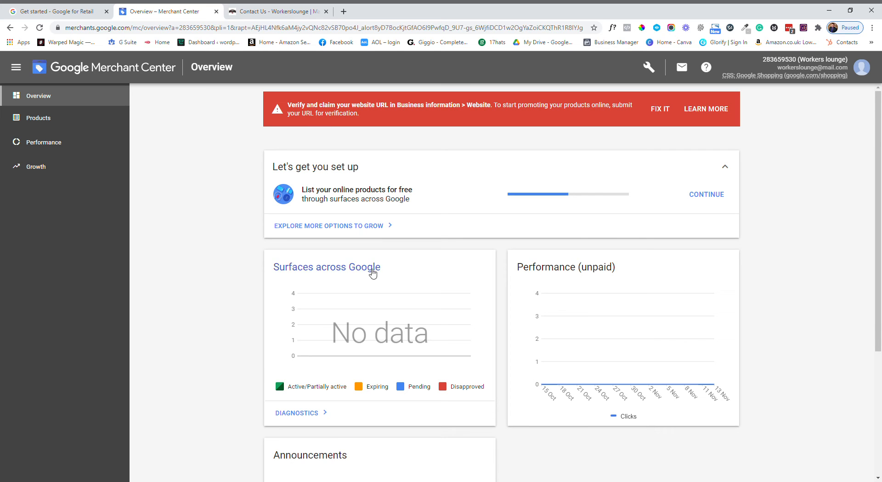
click(53, 120)
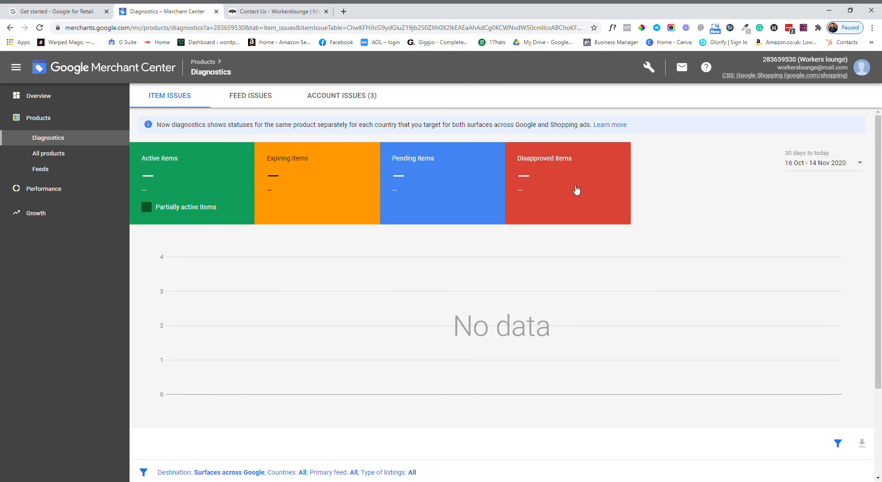
mouse_move(310, 203)
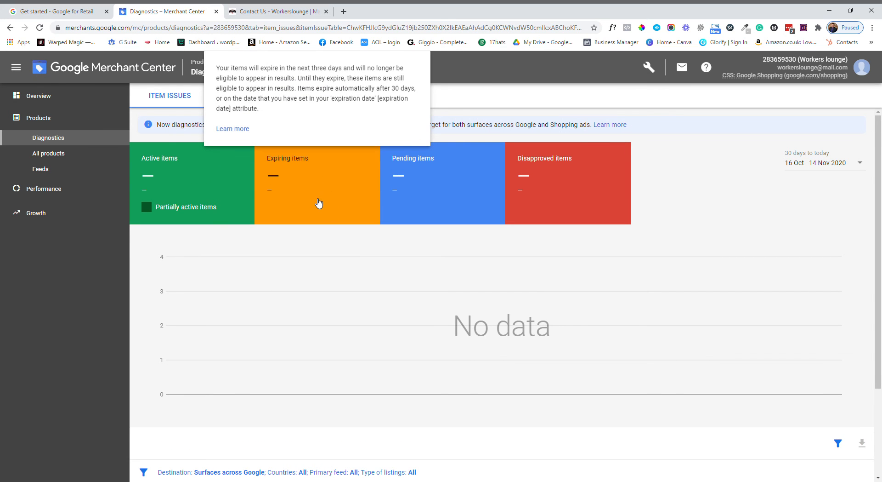
scroll(522, 301, down, 4)
scroll(523, 319, up, 4)
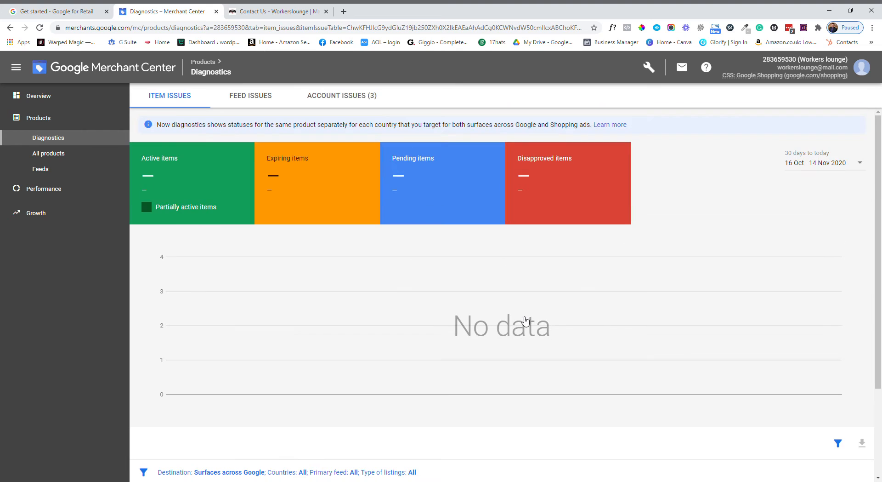
Look through the all-products list, dismissing its tip about adding individual products, then check the feeds list and return to diagnostics
click(51, 158)
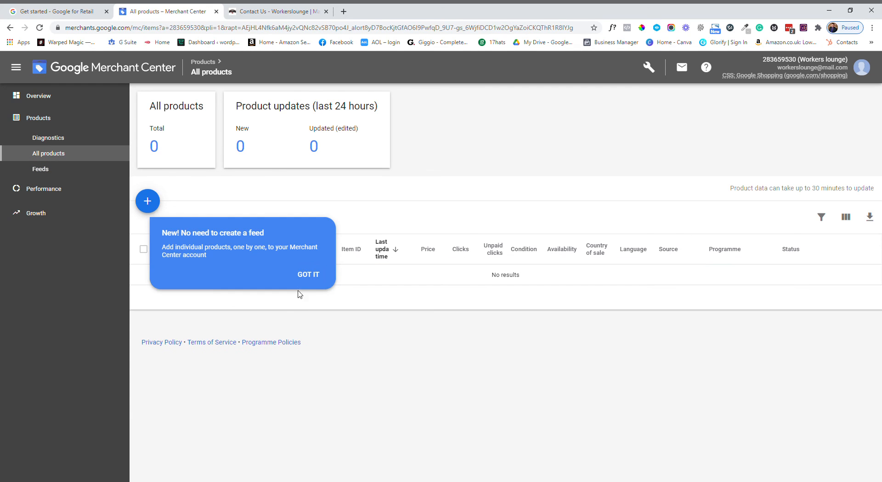
click(307, 275)
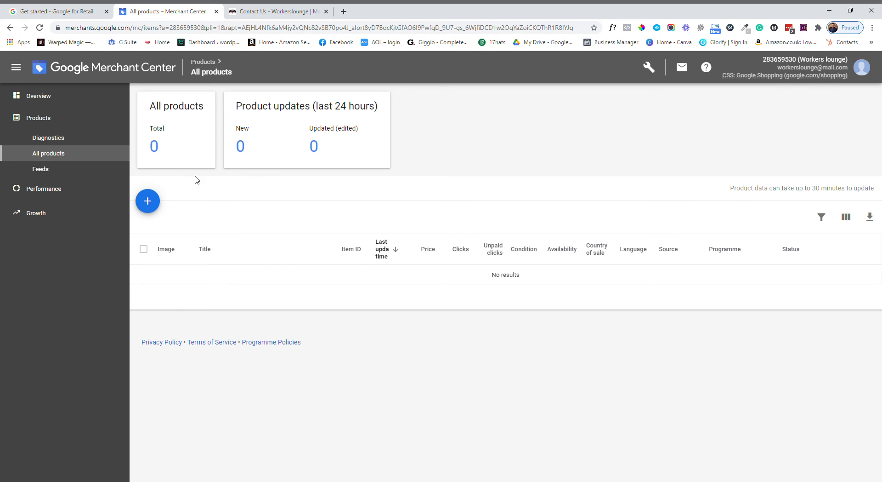
click(59, 170)
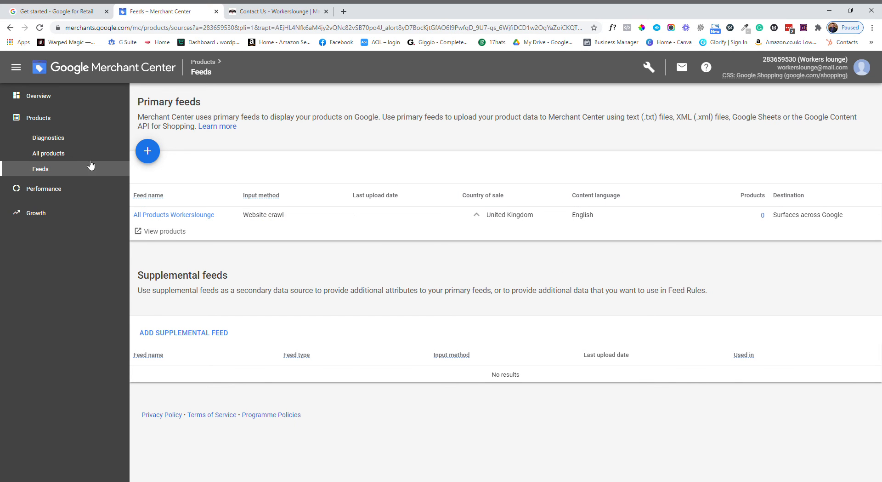
click(57, 126)
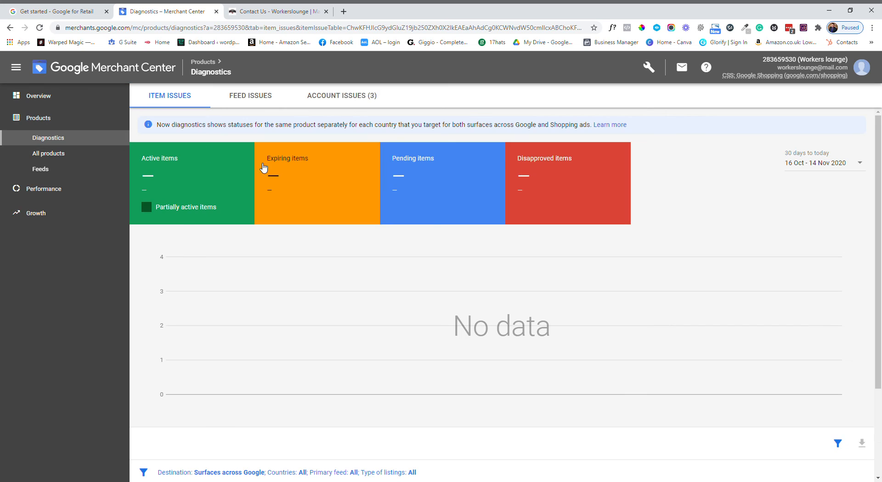
Check the performance dashboard for surfaces across Google, then return to the account overview and look through it
click(40, 192)
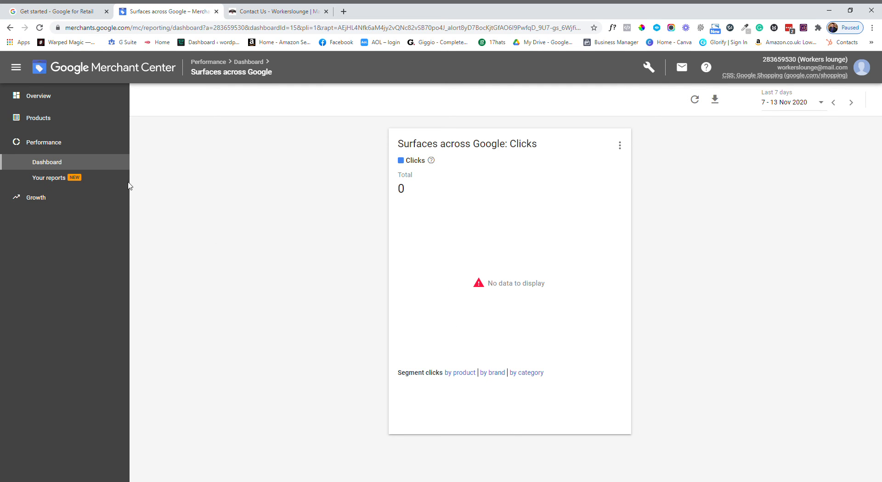
click(53, 101)
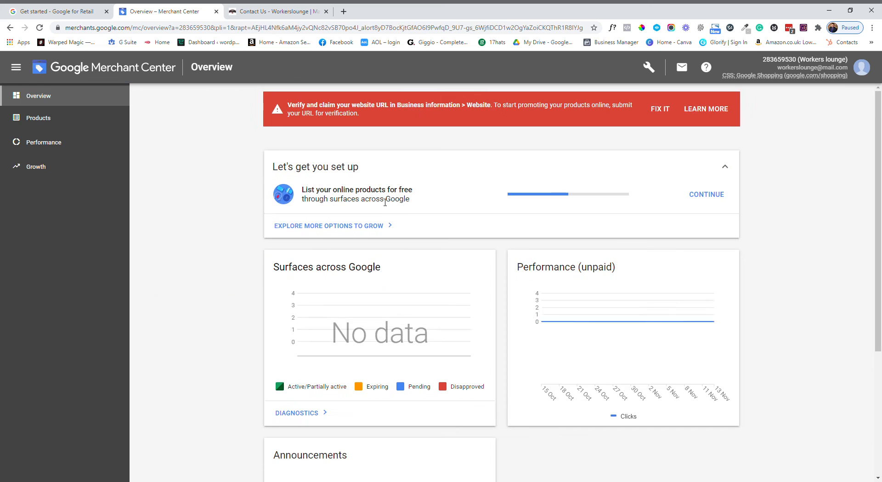
scroll(412, 449, down, 3)
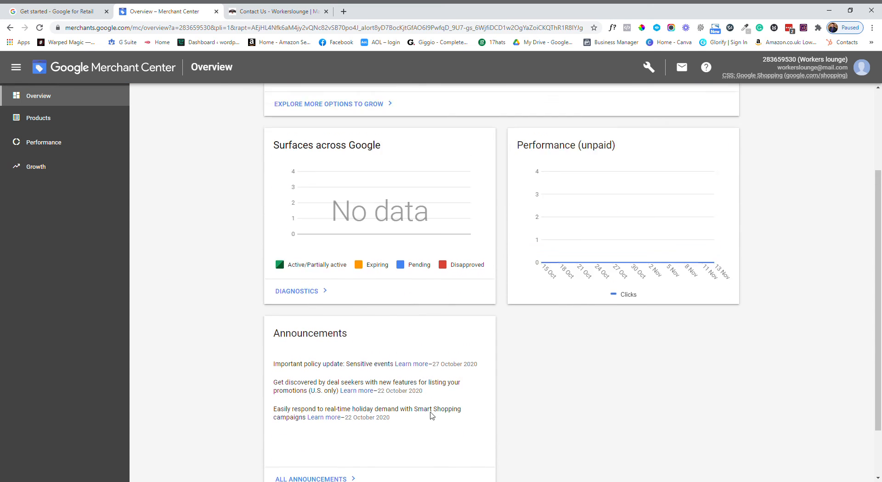
scroll(433, 415, up, 3)
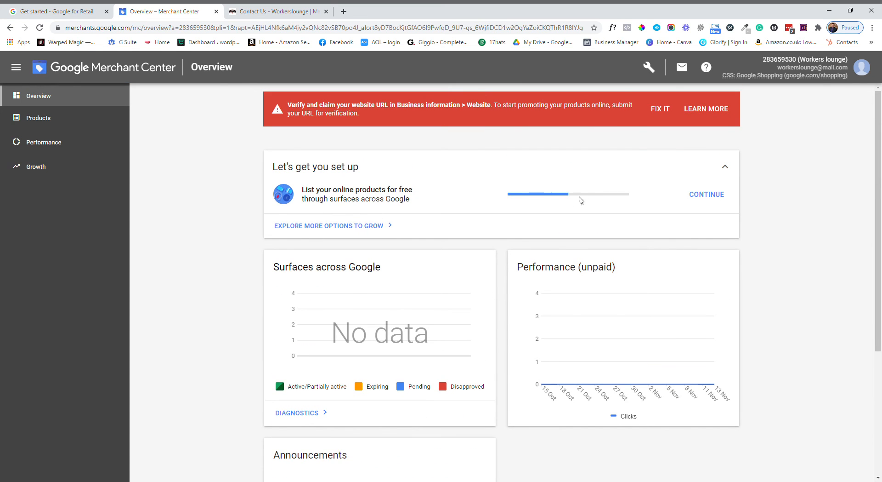
Continue the surfaces across Google setup, view the optional sales tax setup and leave it without saving
click(704, 199)
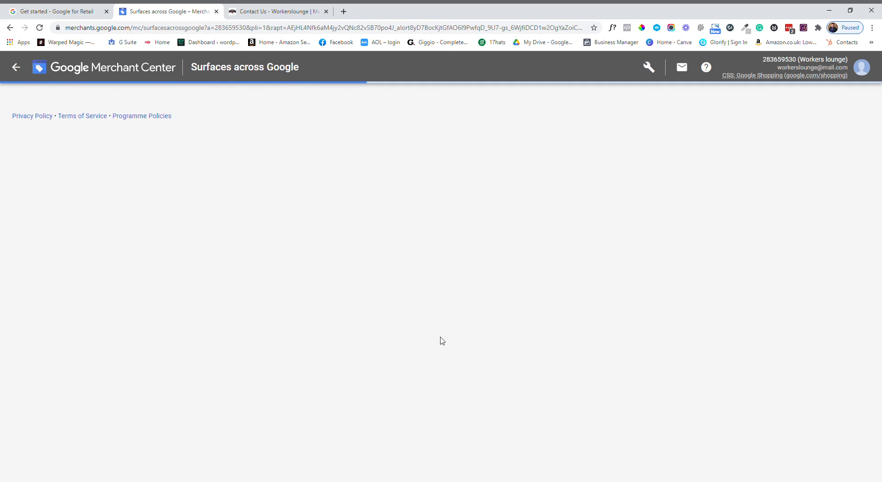
scroll(432, 344, down, 2)
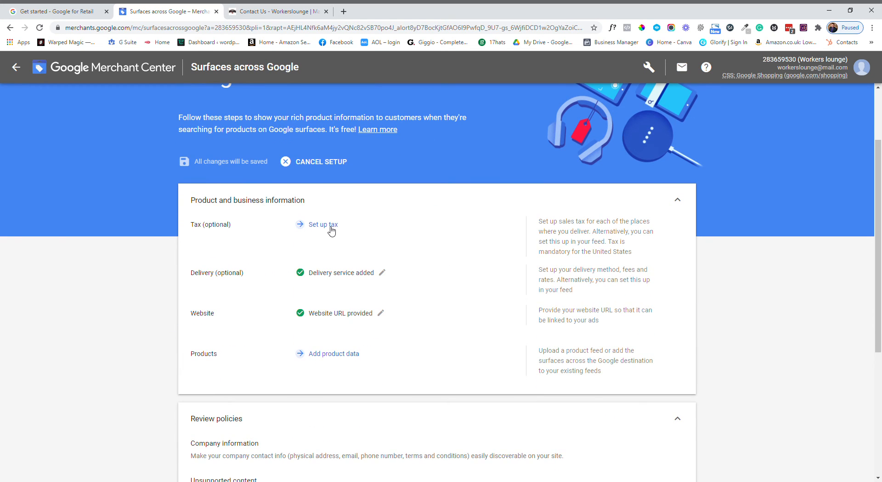
click(331, 230)
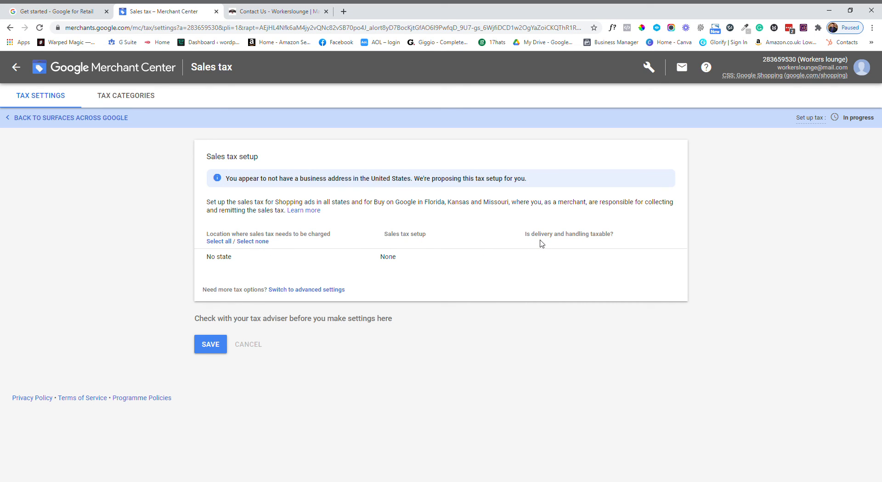
click(17, 67)
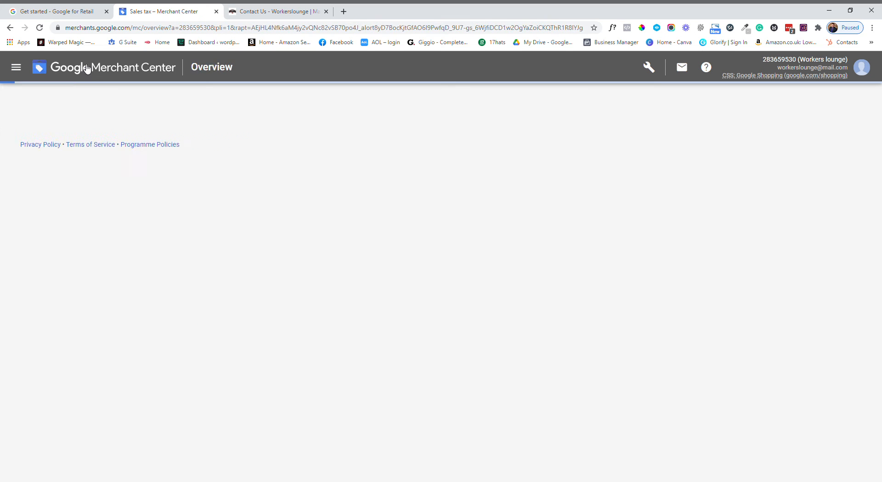
Reopen the surfaces across Google setup and confirm that its policies have been read and the account complies with them
click(718, 202)
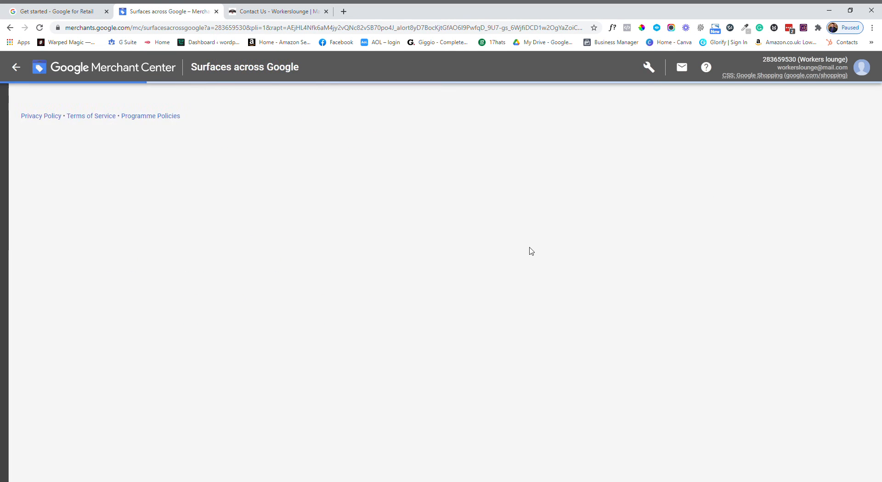
scroll(406, 324, down, 3)
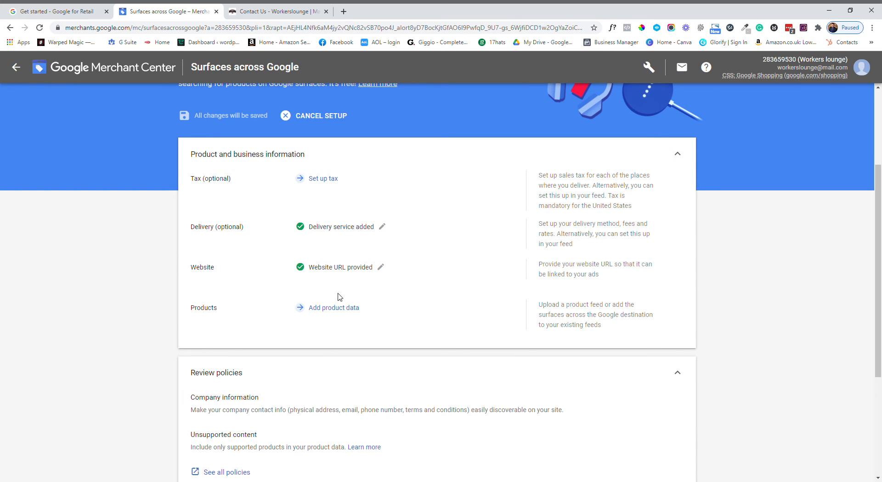
scroll(419, 349, down, 3)
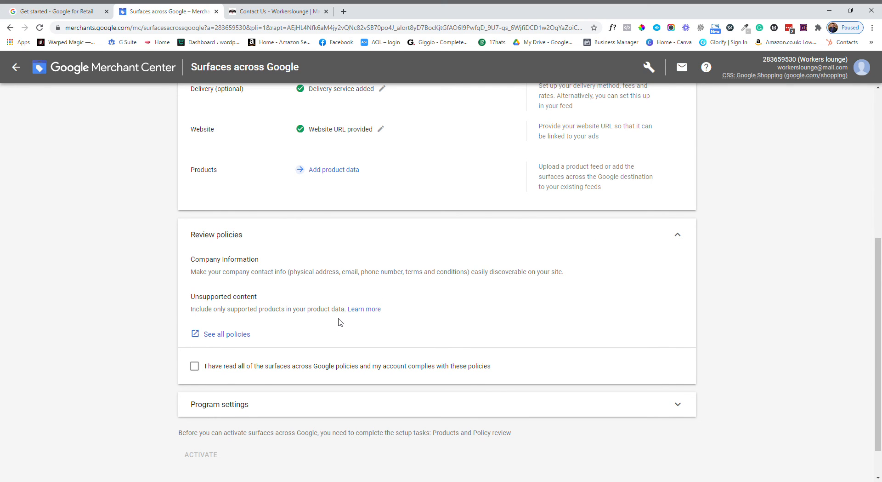
click(195, 366)
scroll(529, 382, down, 1)
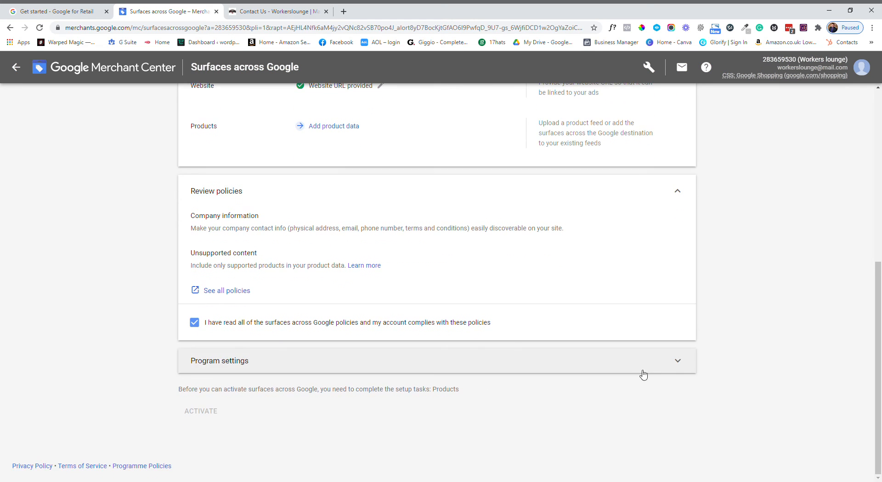
Expand the program settings and review the delivery policy link and the setup checklist
click(679, 361)
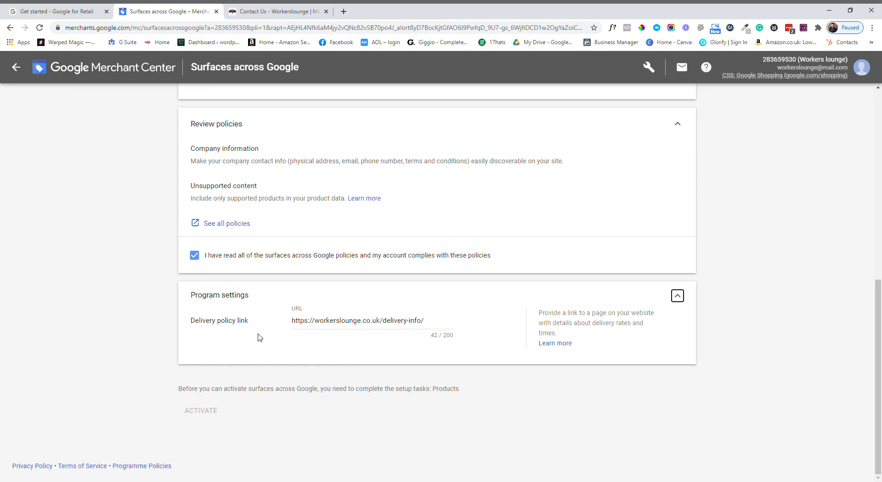
scroll(221, 377, up, 4)
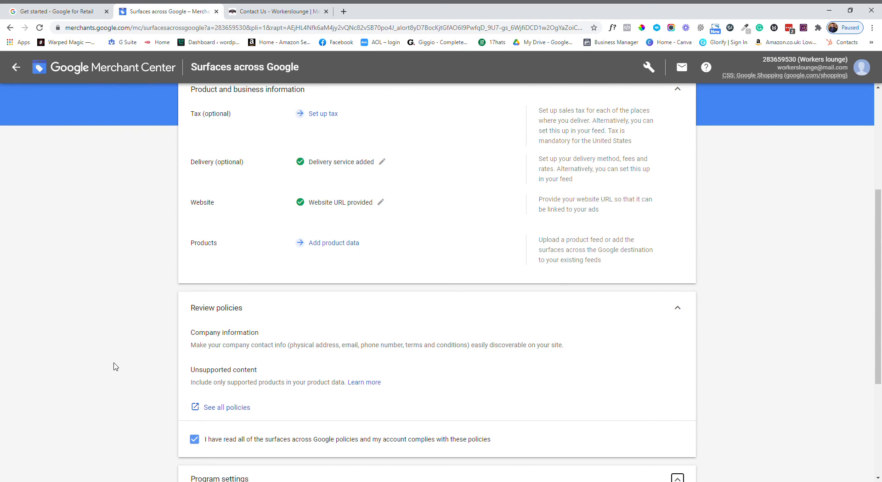
scroll(117, 365, up, 3)
scroll(118, 364, down, 8)
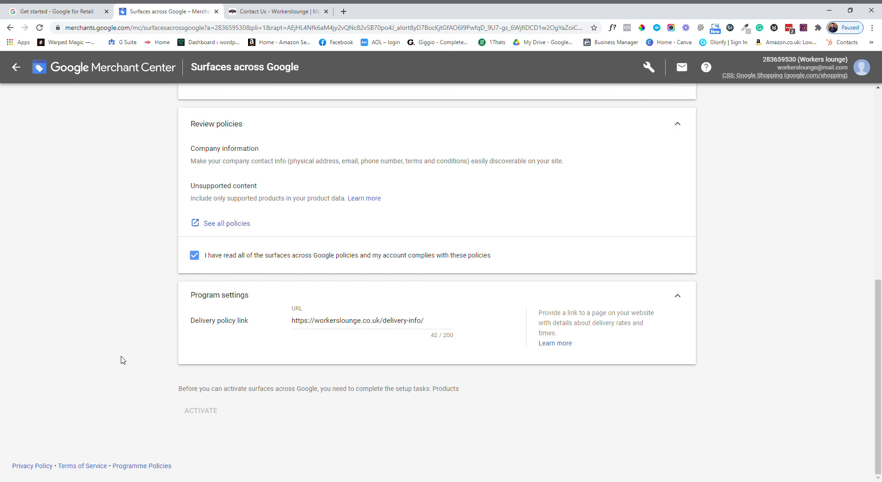
scroll(122, 356, up, 4)
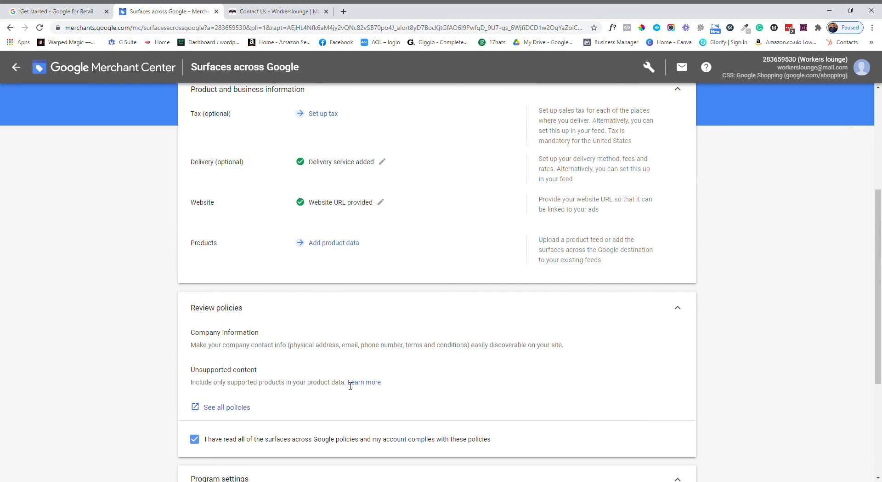
Skim the full surfaces across Google policies, close that page and look over the setup page again
click(232, 401)
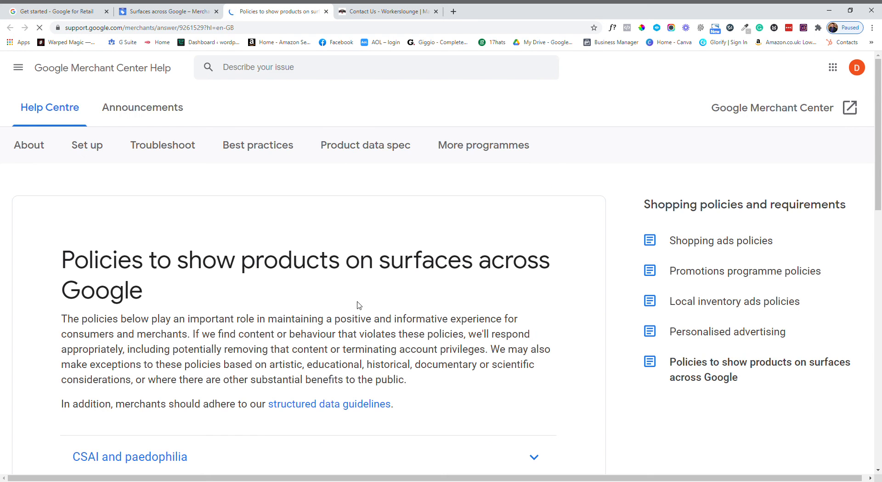
scroll(359, 305, down, 15)
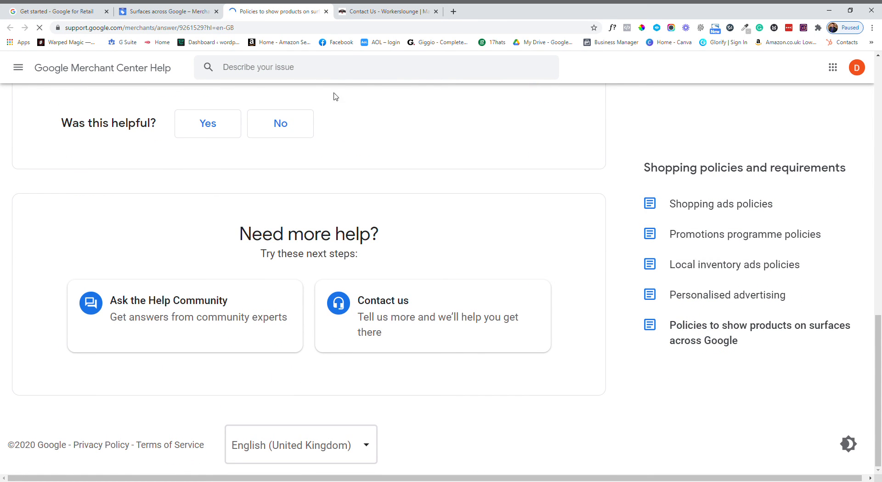
click(326, 11)
scroll(372, 339, down, 3)
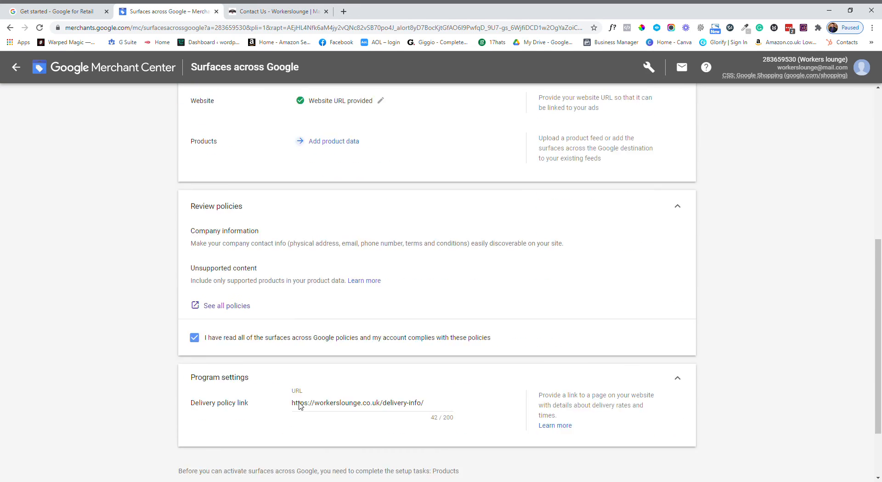
scroll(443, 346, down, 1)
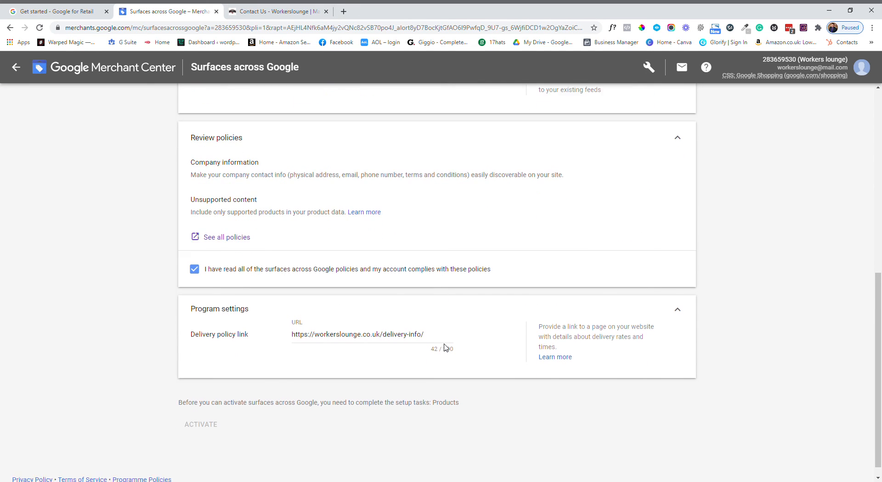
scroll(457, 354, up, 9)
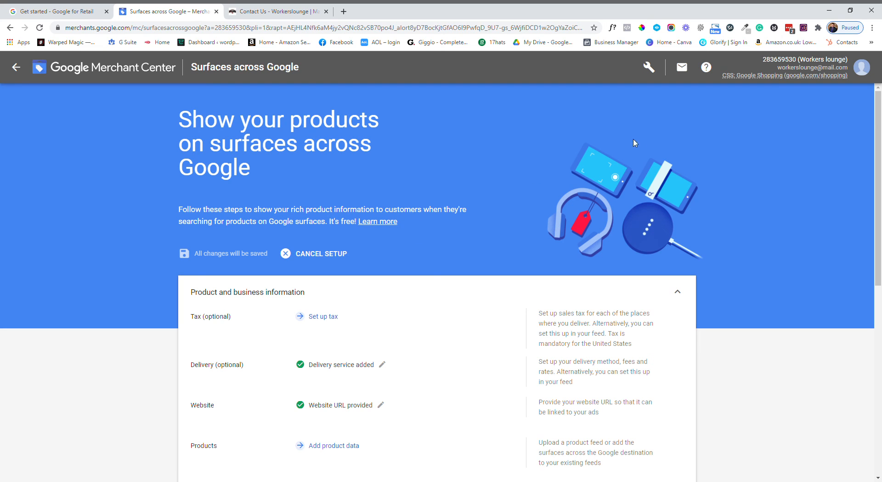
Turn off the Returns email notifications in the account preferences and save the preferences
click(649, 68)
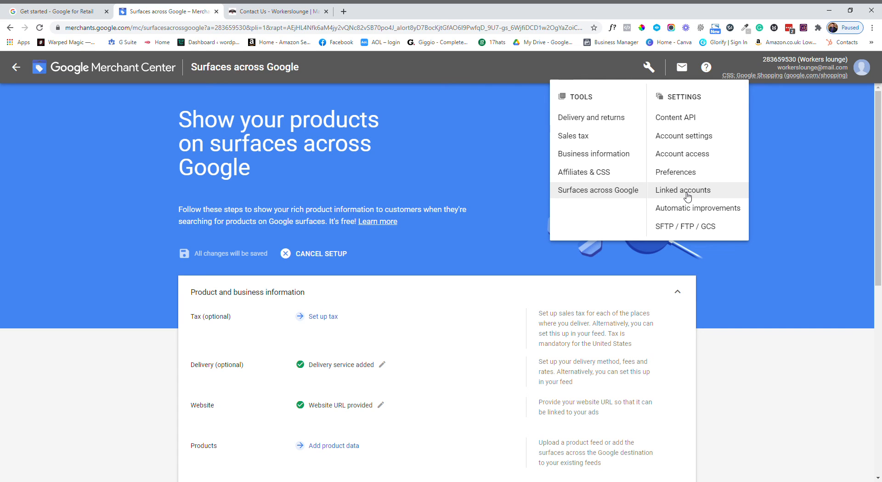
click(676, 172)
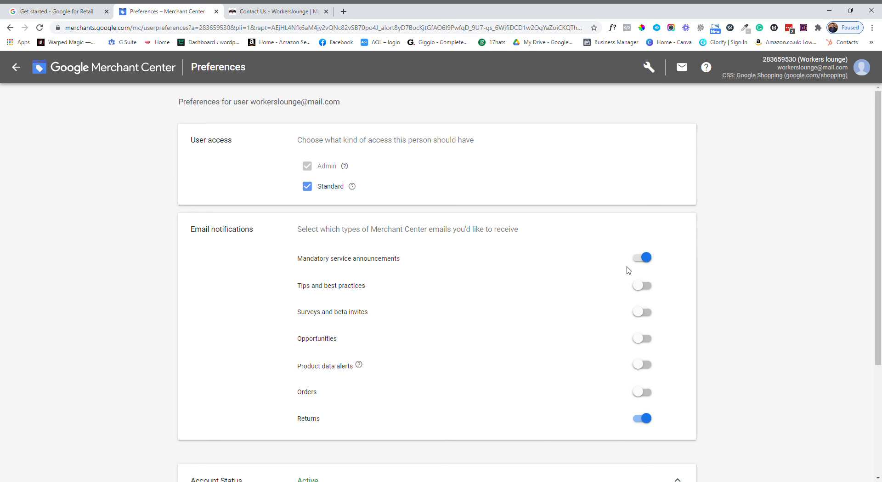
scroll(571, 331, down, 2)
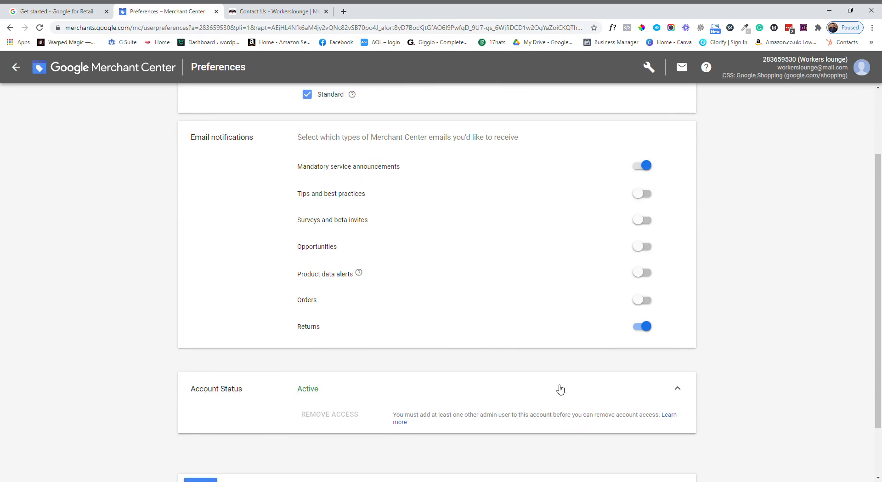
click(641, 327)
scroll(520, 361, down, 2)
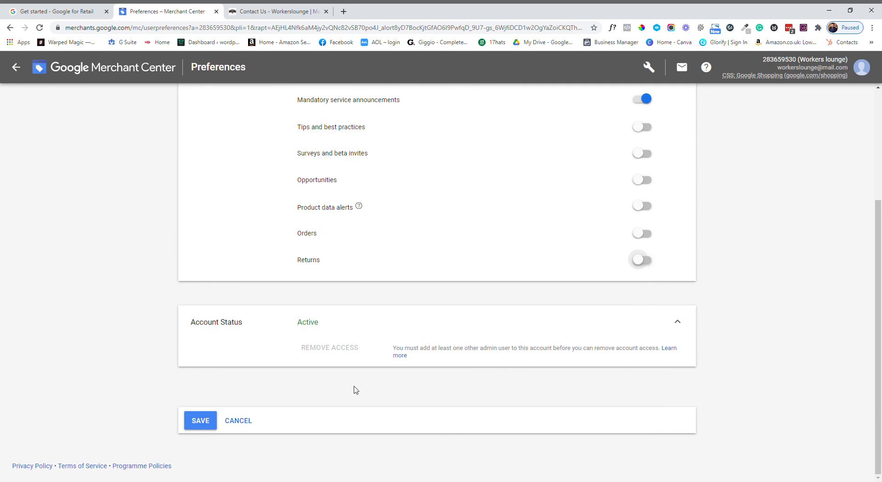
click(207, 428)
click(195, 423)
scroll(342, 384, up, 4)
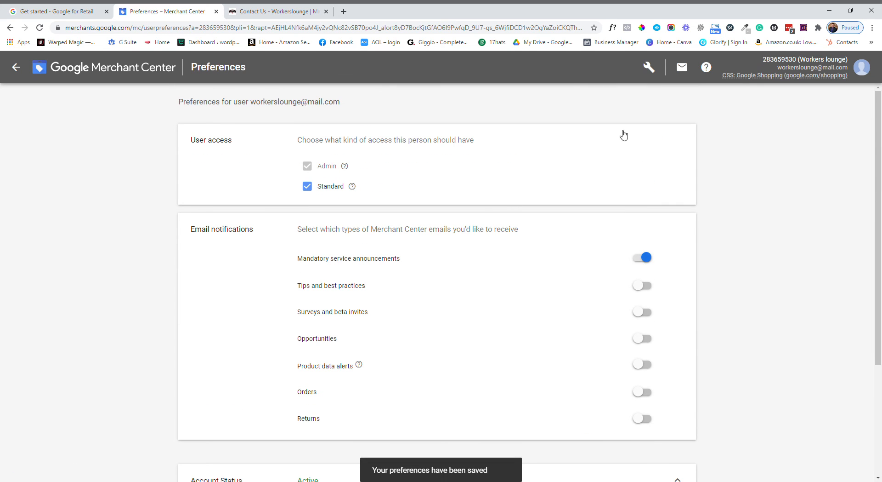
Reopen the surfaces across Google setup, look over its tasks and policy section, and return to the account overview
click(649, 67)
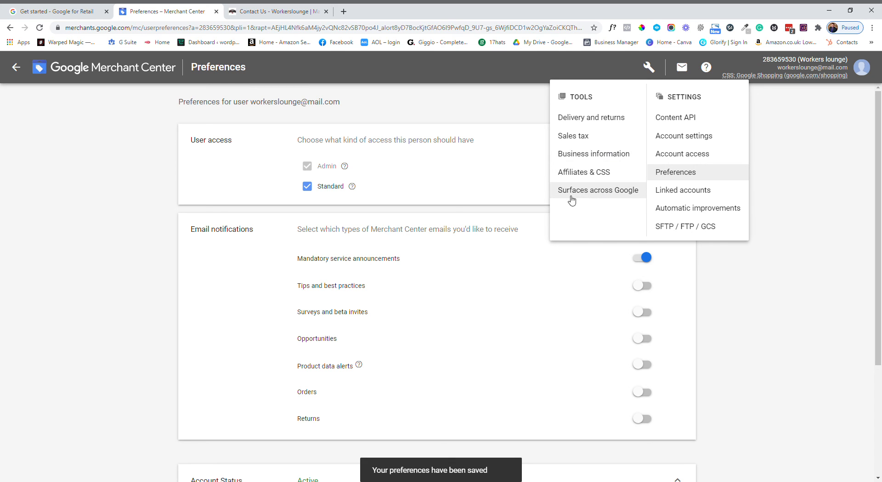
click(602, 197)
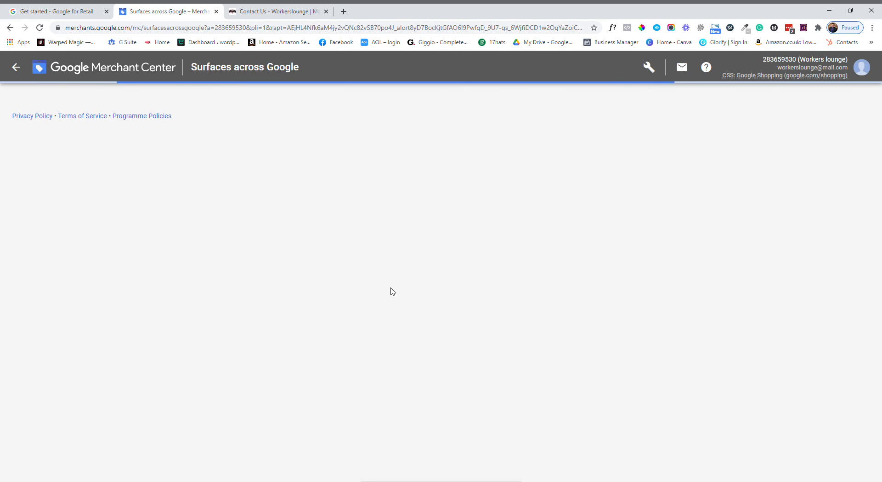
scroll(411, 332, down, 5)
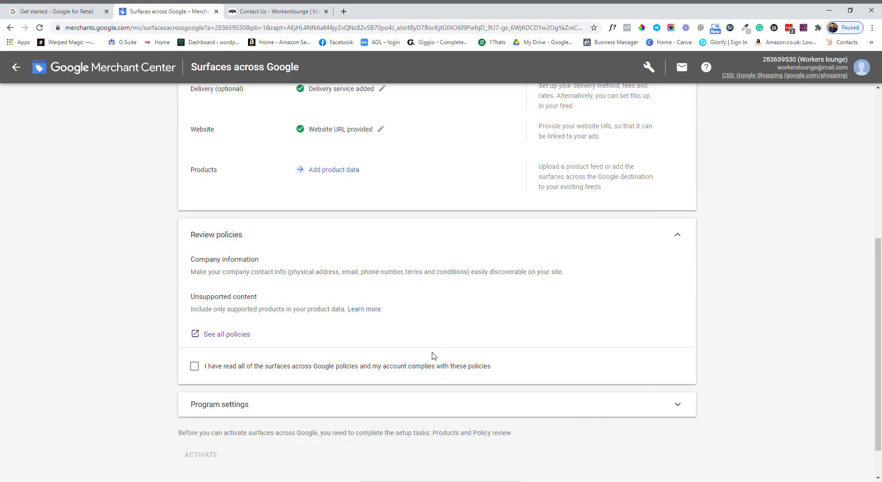
scroll(432, 356, up, 5)
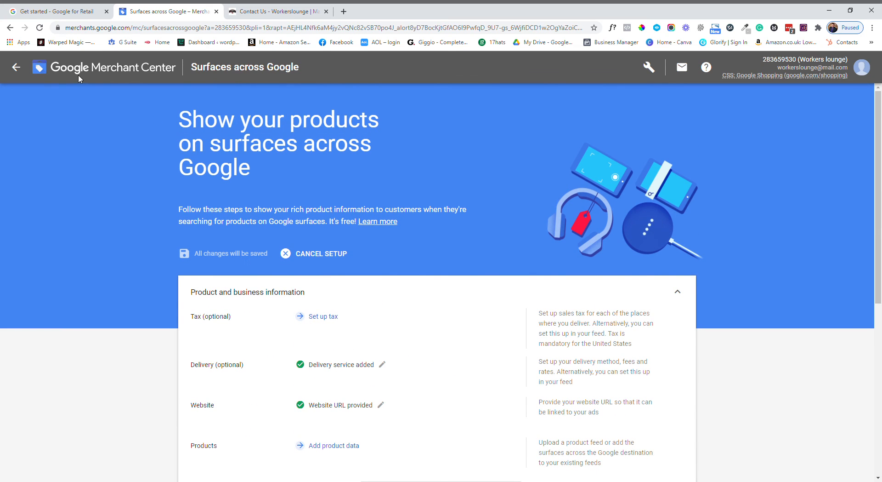
click(78, 75)
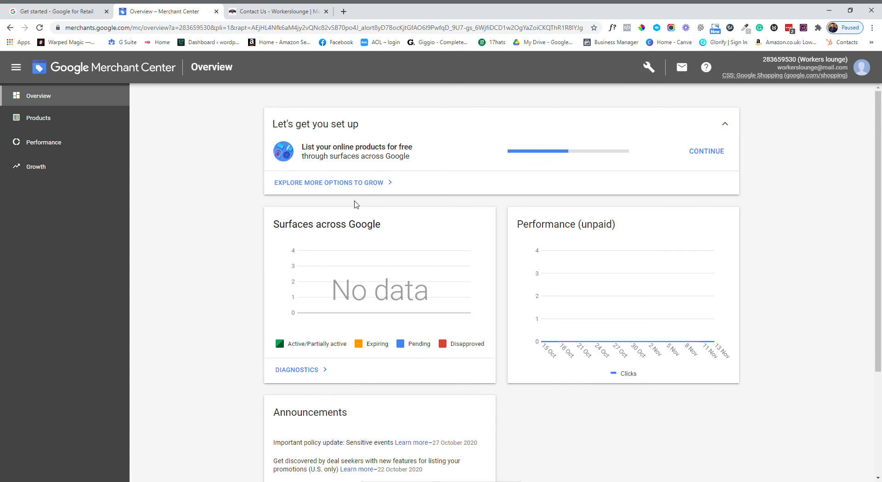
Explore the additional growth programmes, from Shopping ads to Promotions and Product Ratings, and go back to the overview
click(366, 183)
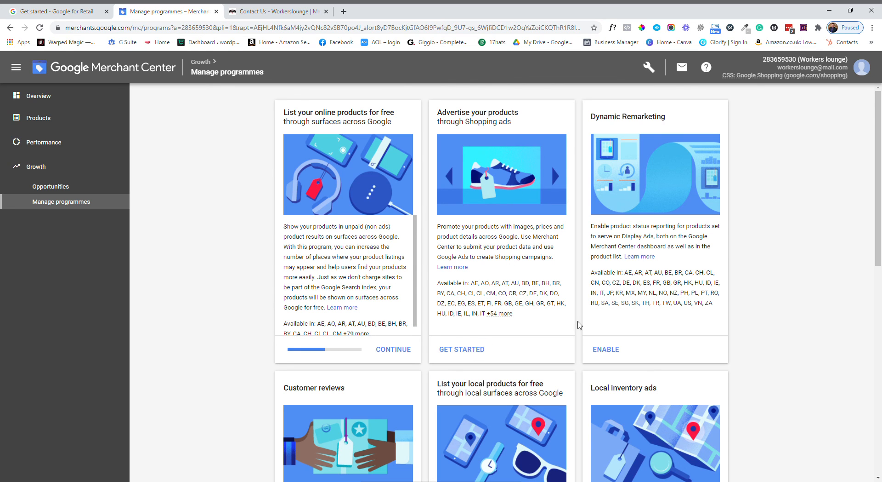
scroll(552, 321, down, 2)
scroll(621, 298, up, 2)
scroll(641, 293, down, 4)
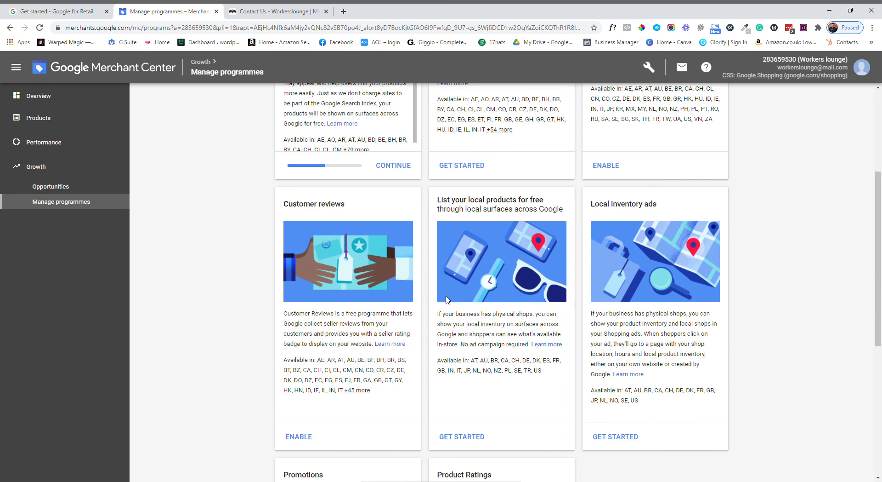
scroll(497, 326, down, 5)
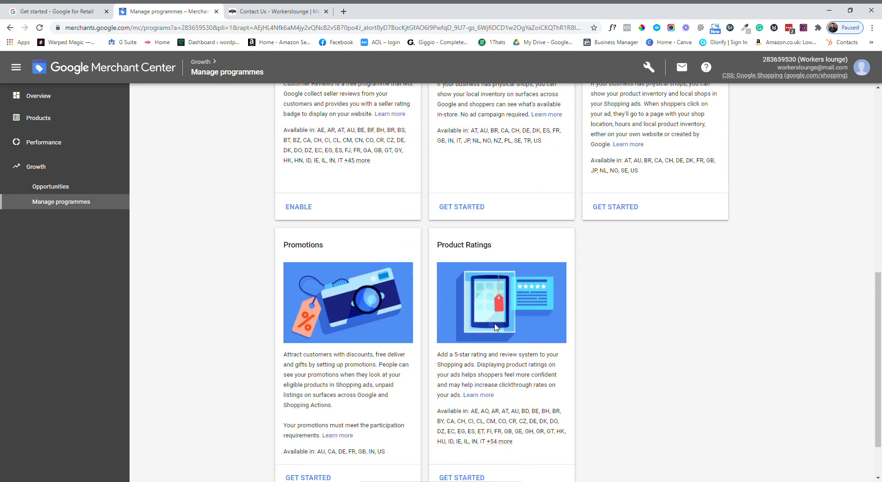
scroll(495, 327, up, 9)
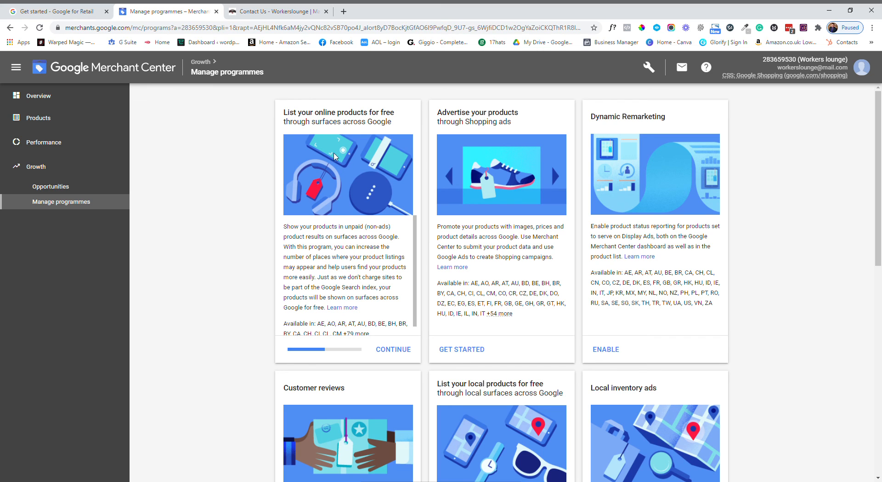
click(48, 99)
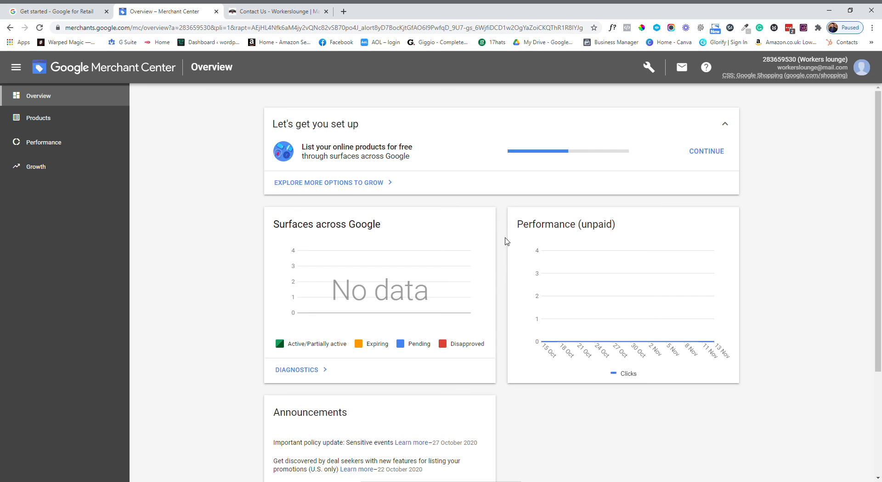
Examine the product diagnostics for item and account issues, check the list of all products, and return to the overview
click(51, 122)
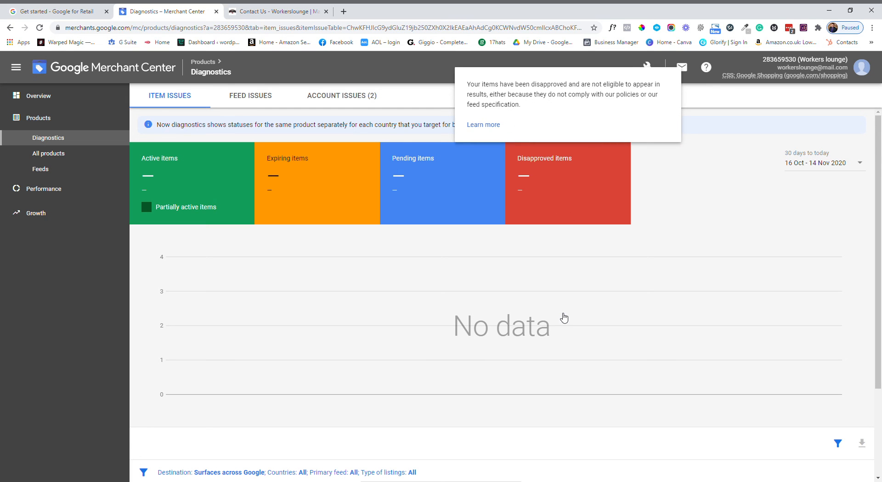
scroll(473, 331, down, 3)
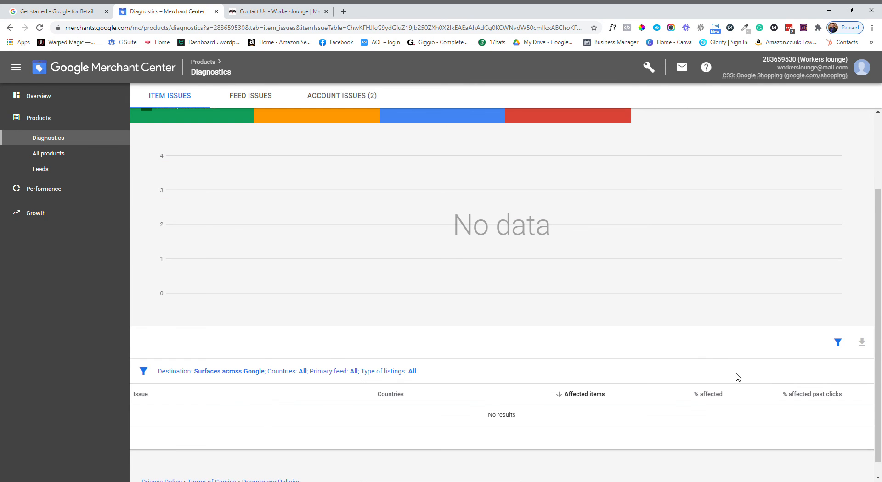
scroll(639, 396, up, 3)
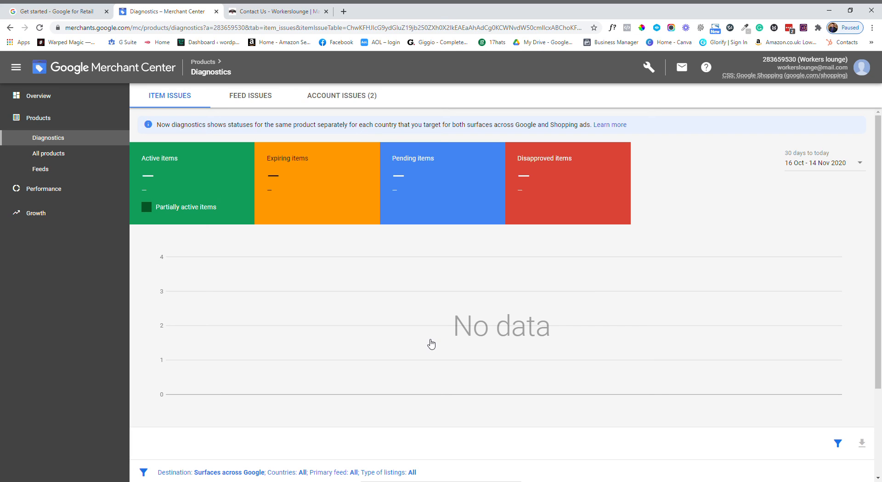
click(347, 102)
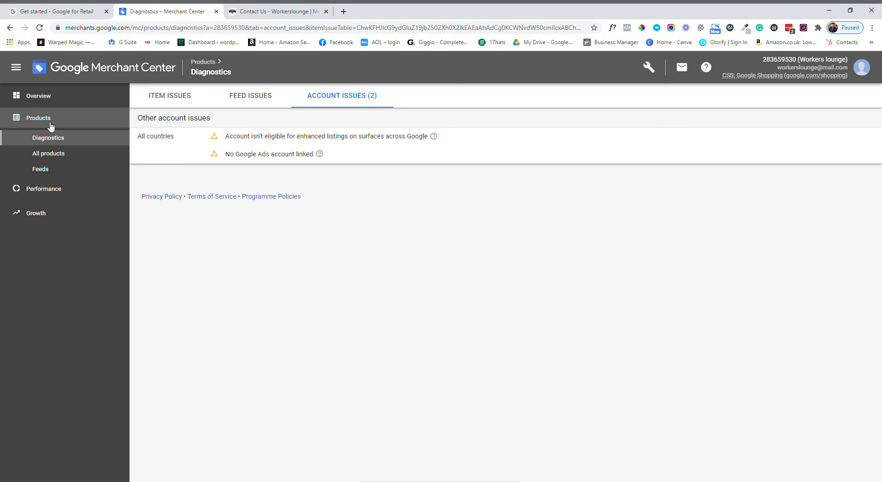
click(53, 156)
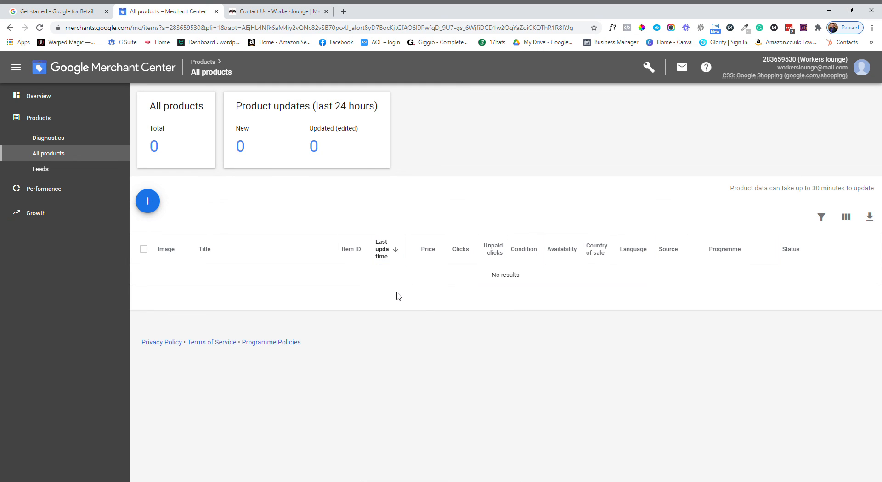
click(53, 95)
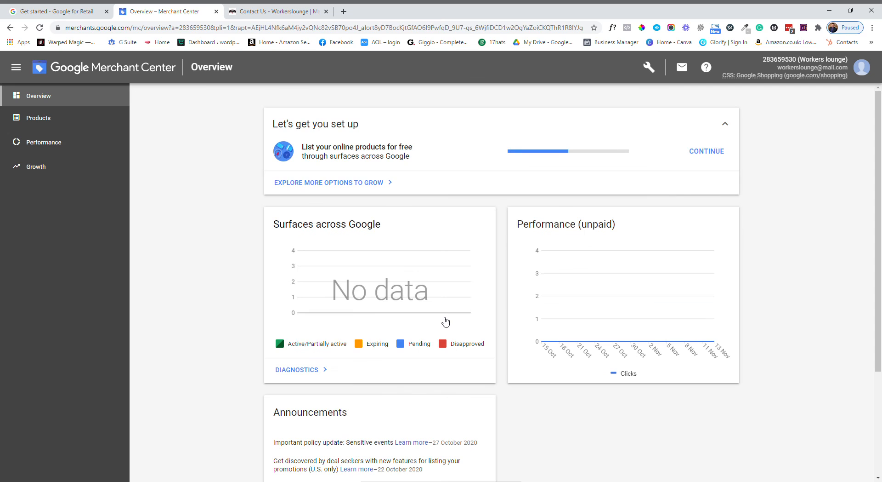